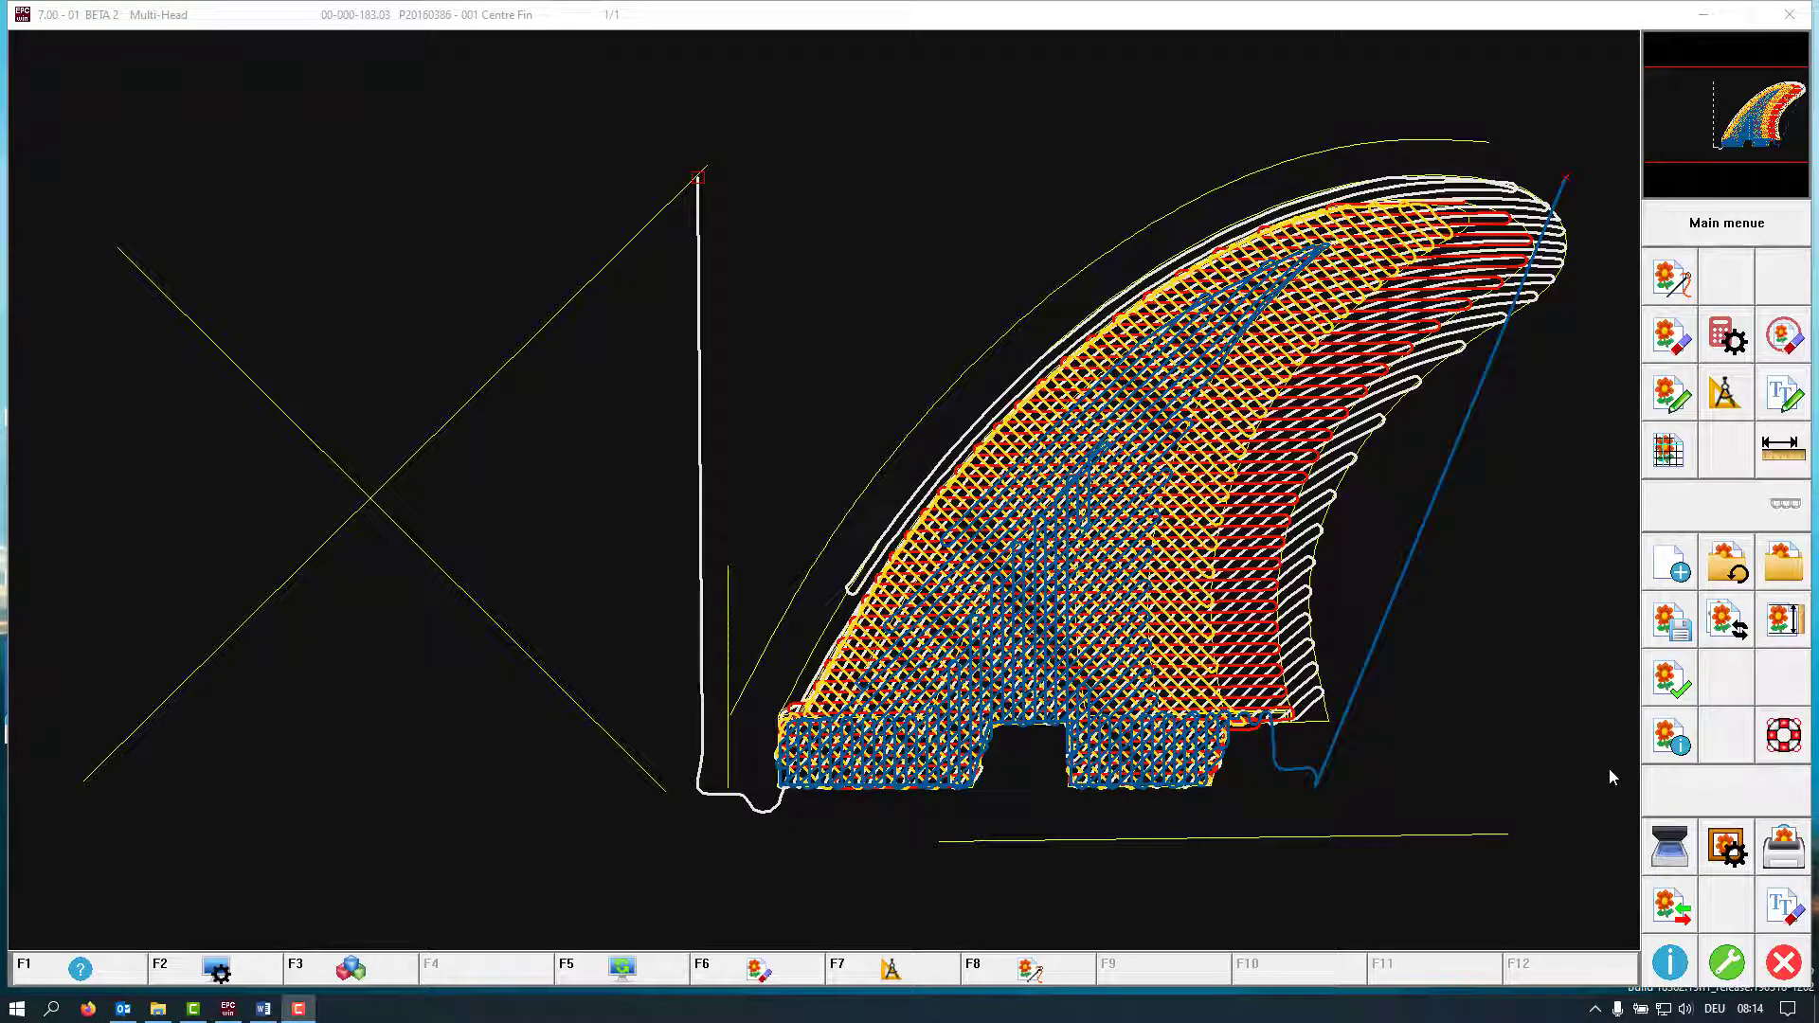
Open the Centre Fin design in the main stitch editor
click(1667, 333)
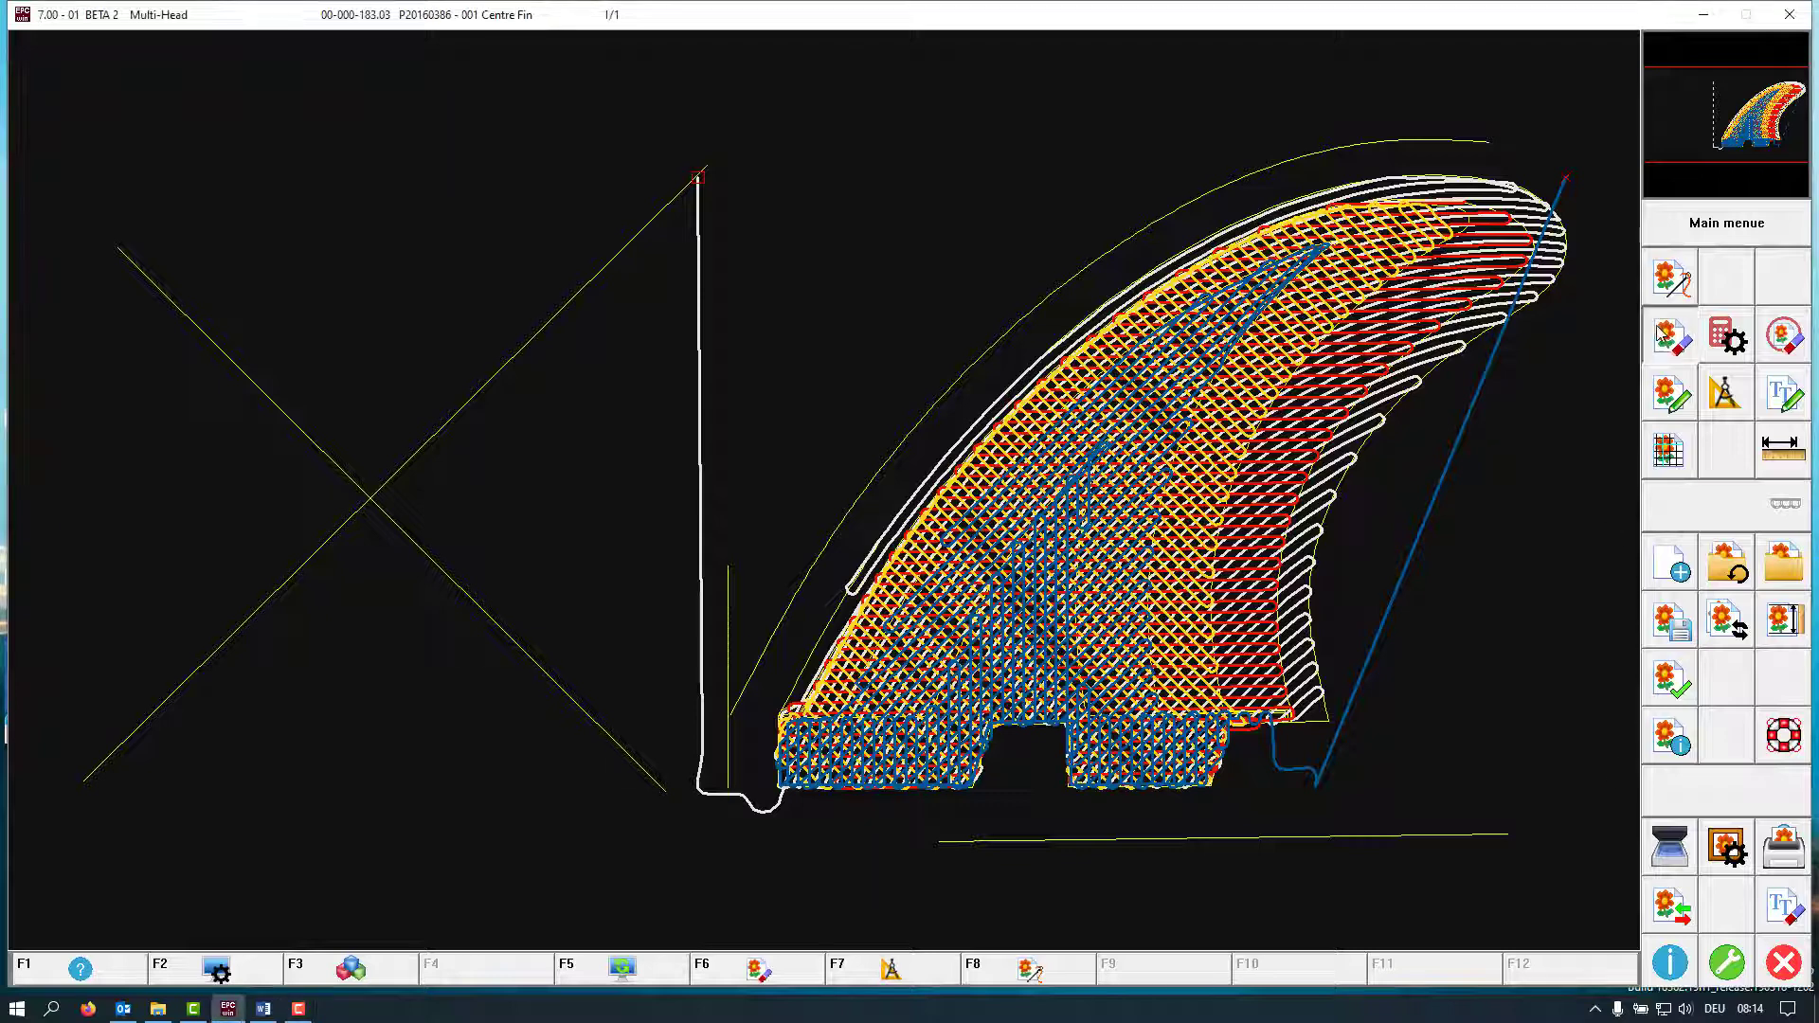
Step forward through the fin's stitch list to stitch 600 on the bottom edge
key(Right)
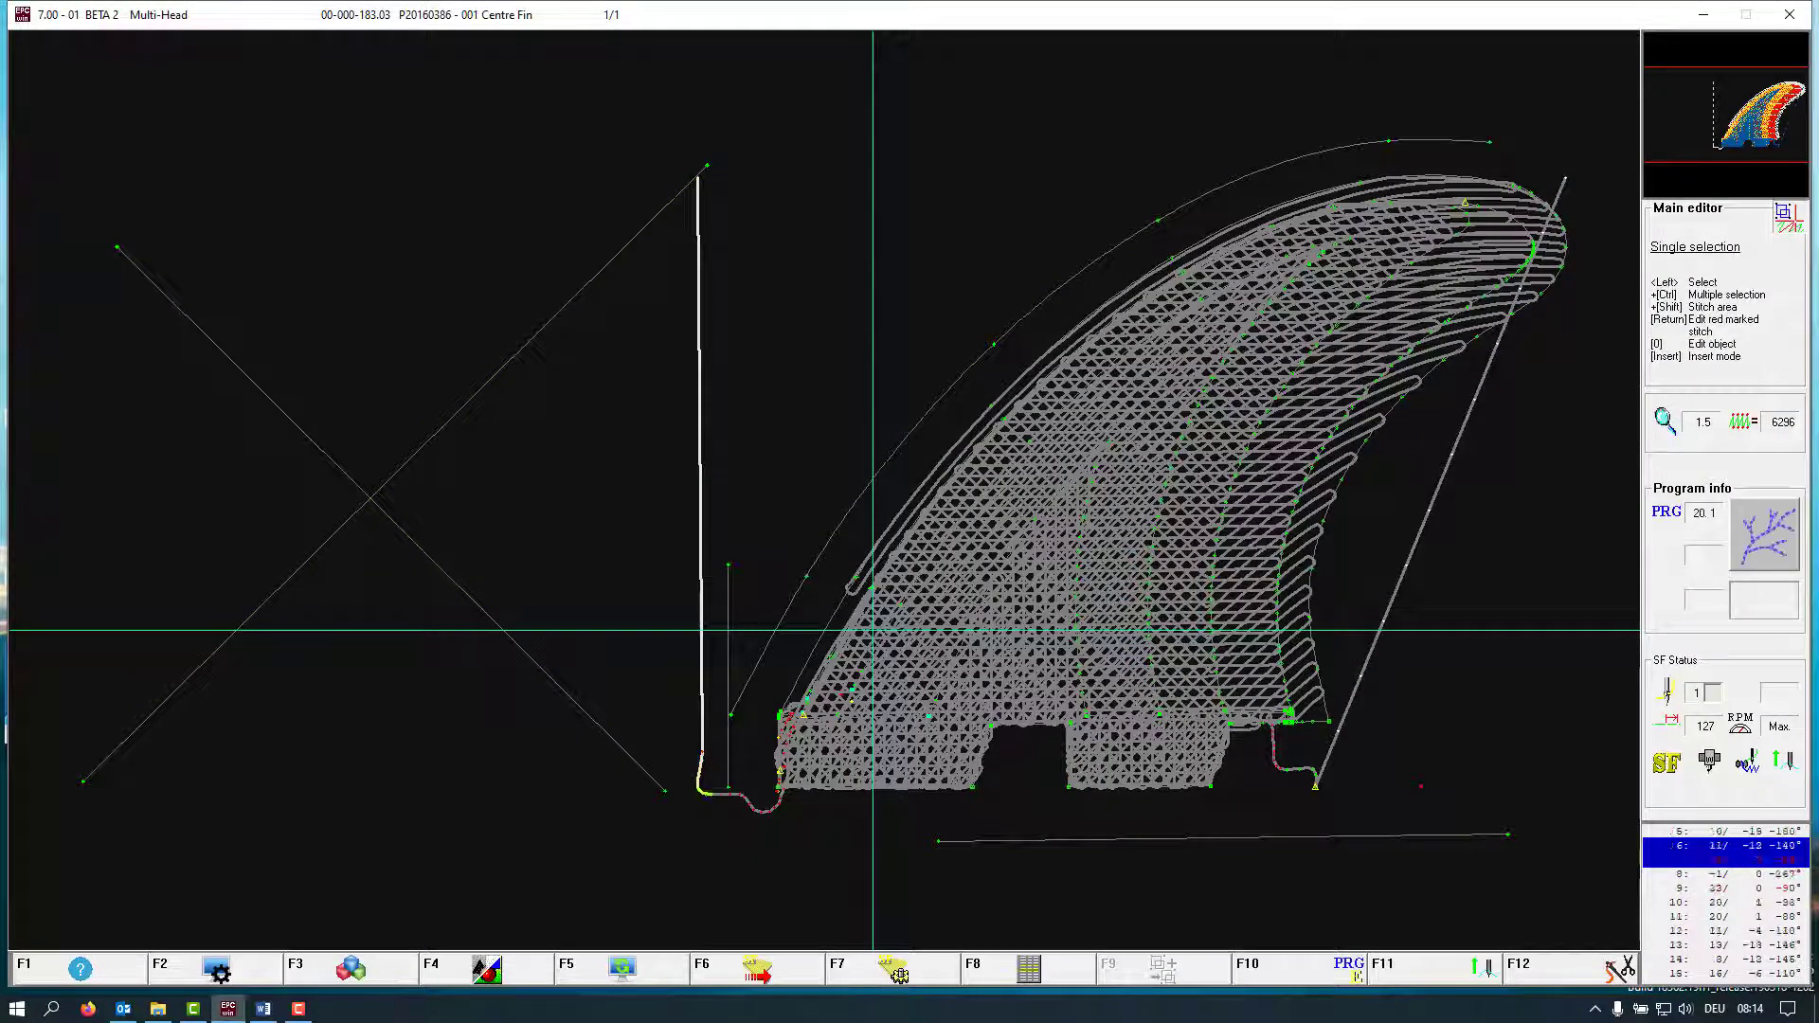
key(Right)
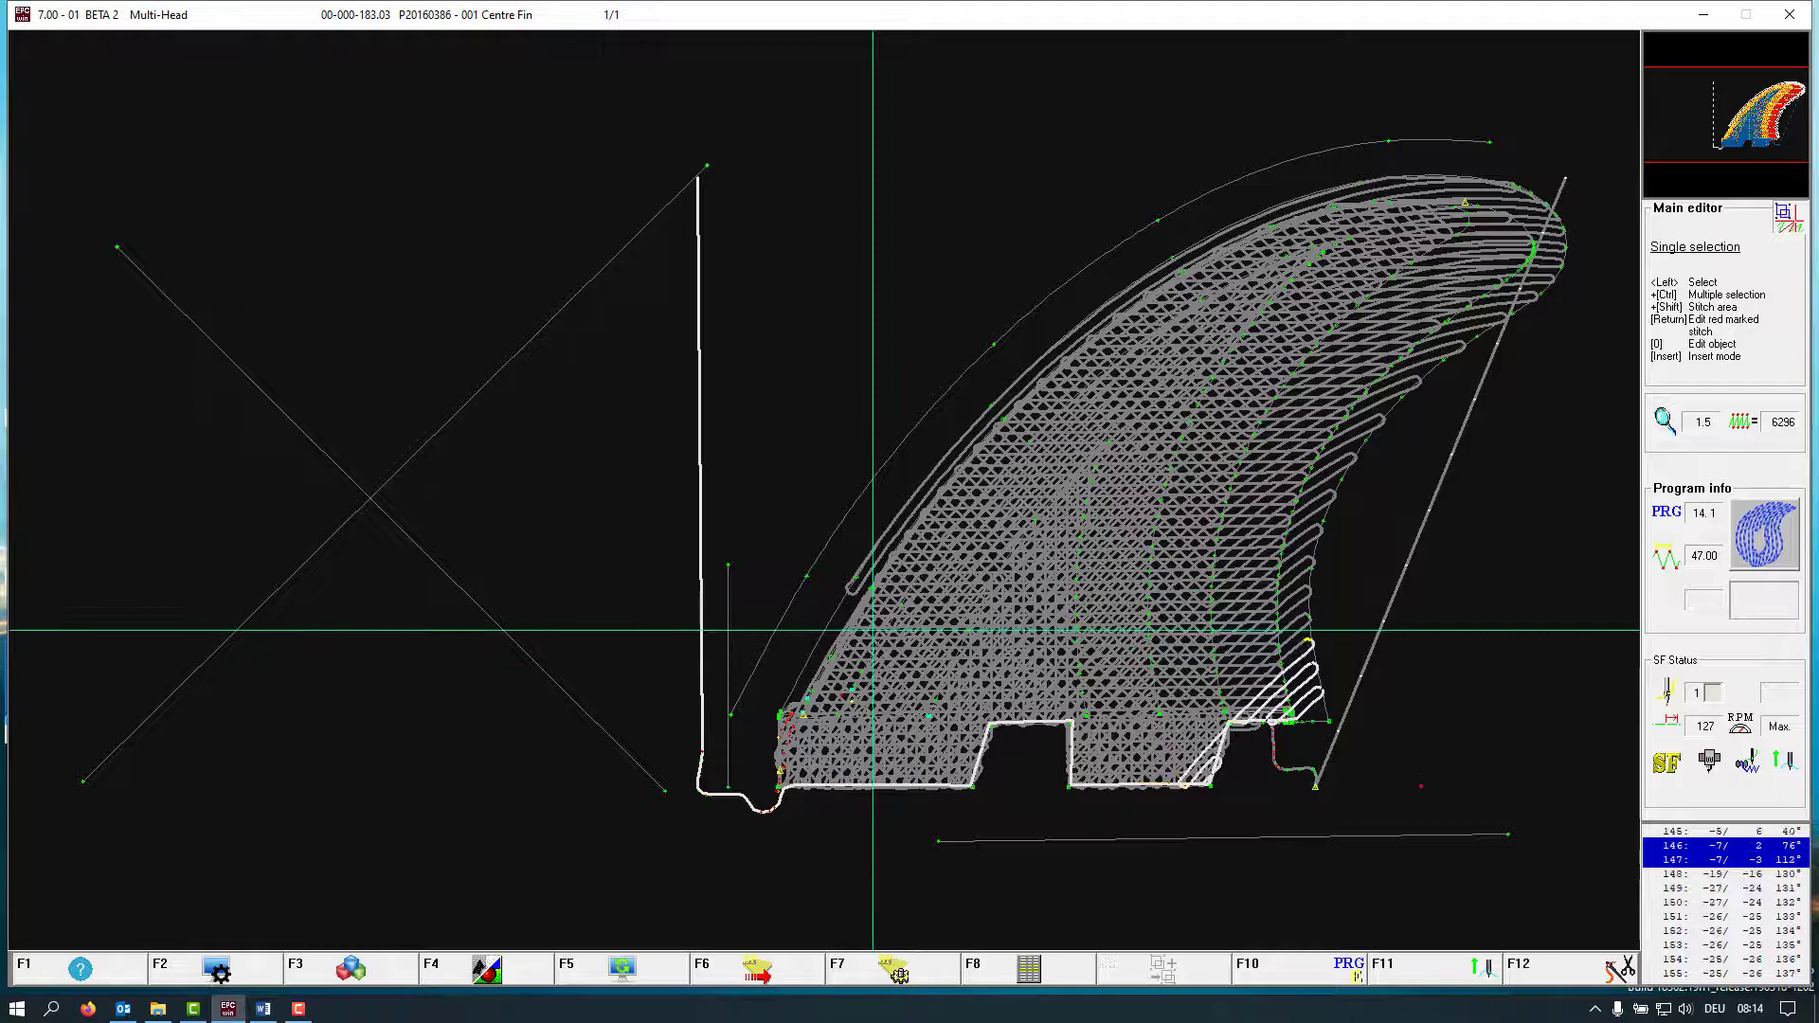
key(Right)
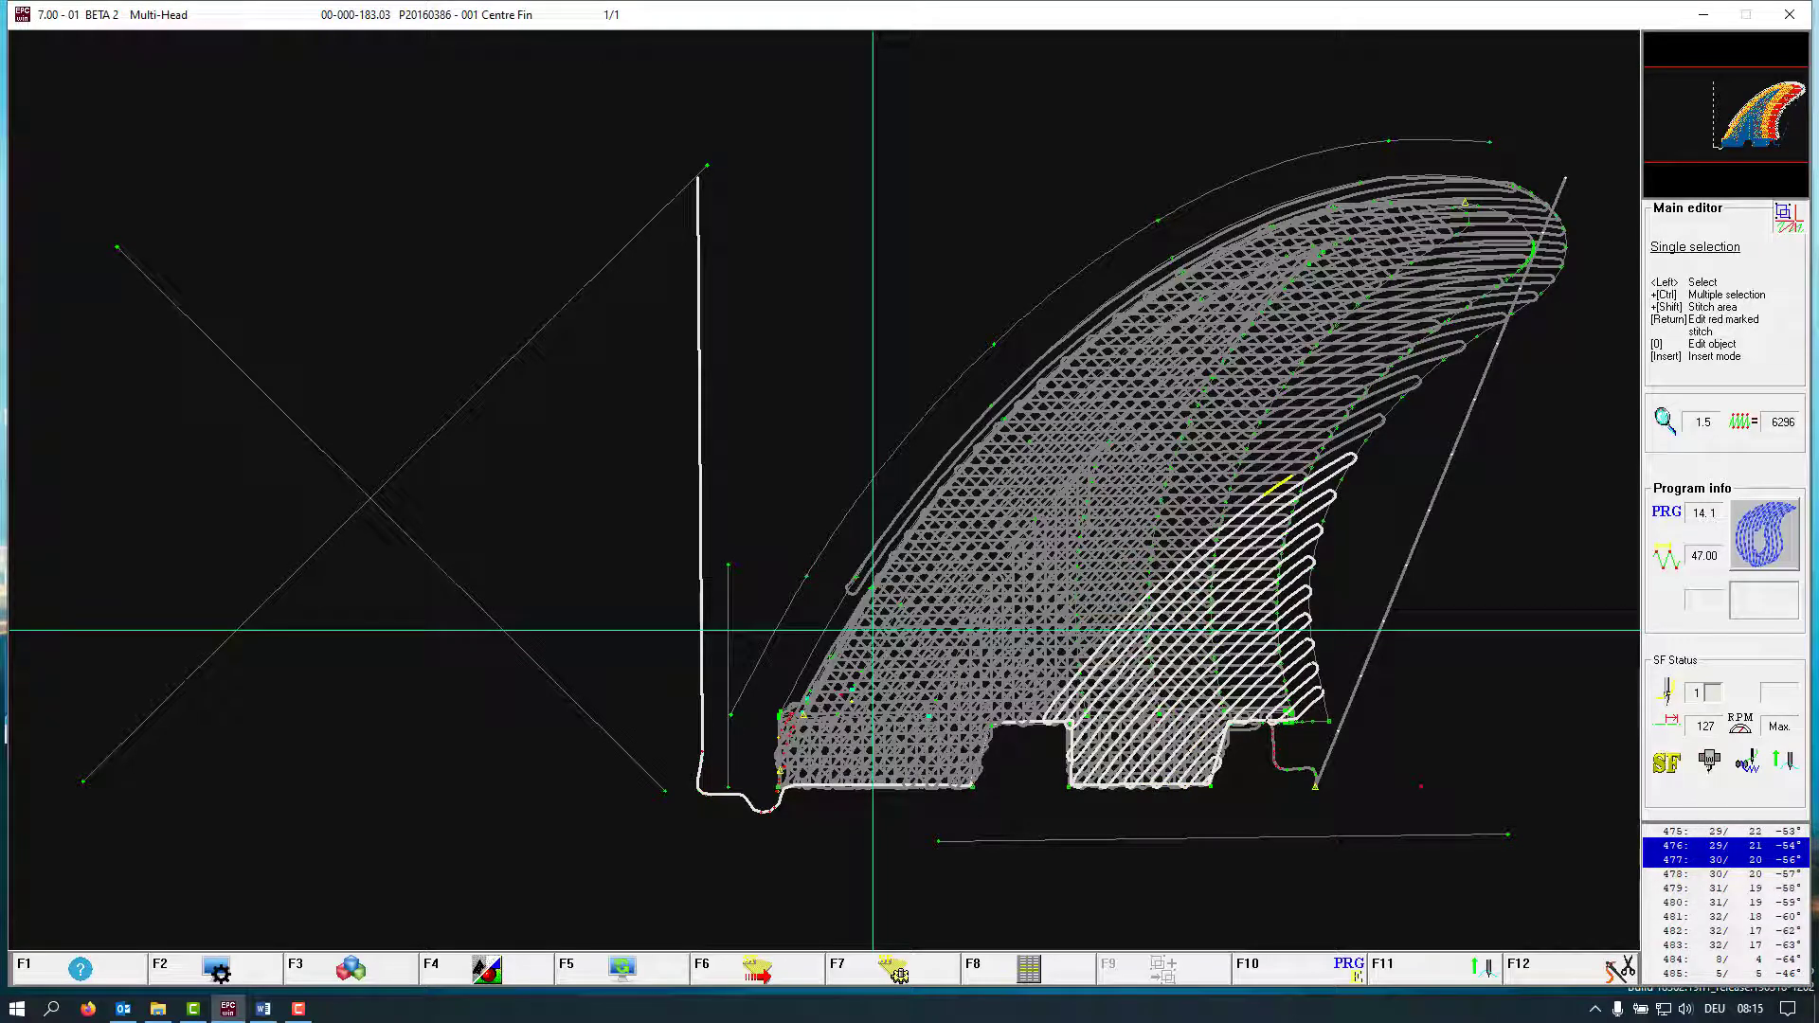
key(Right)
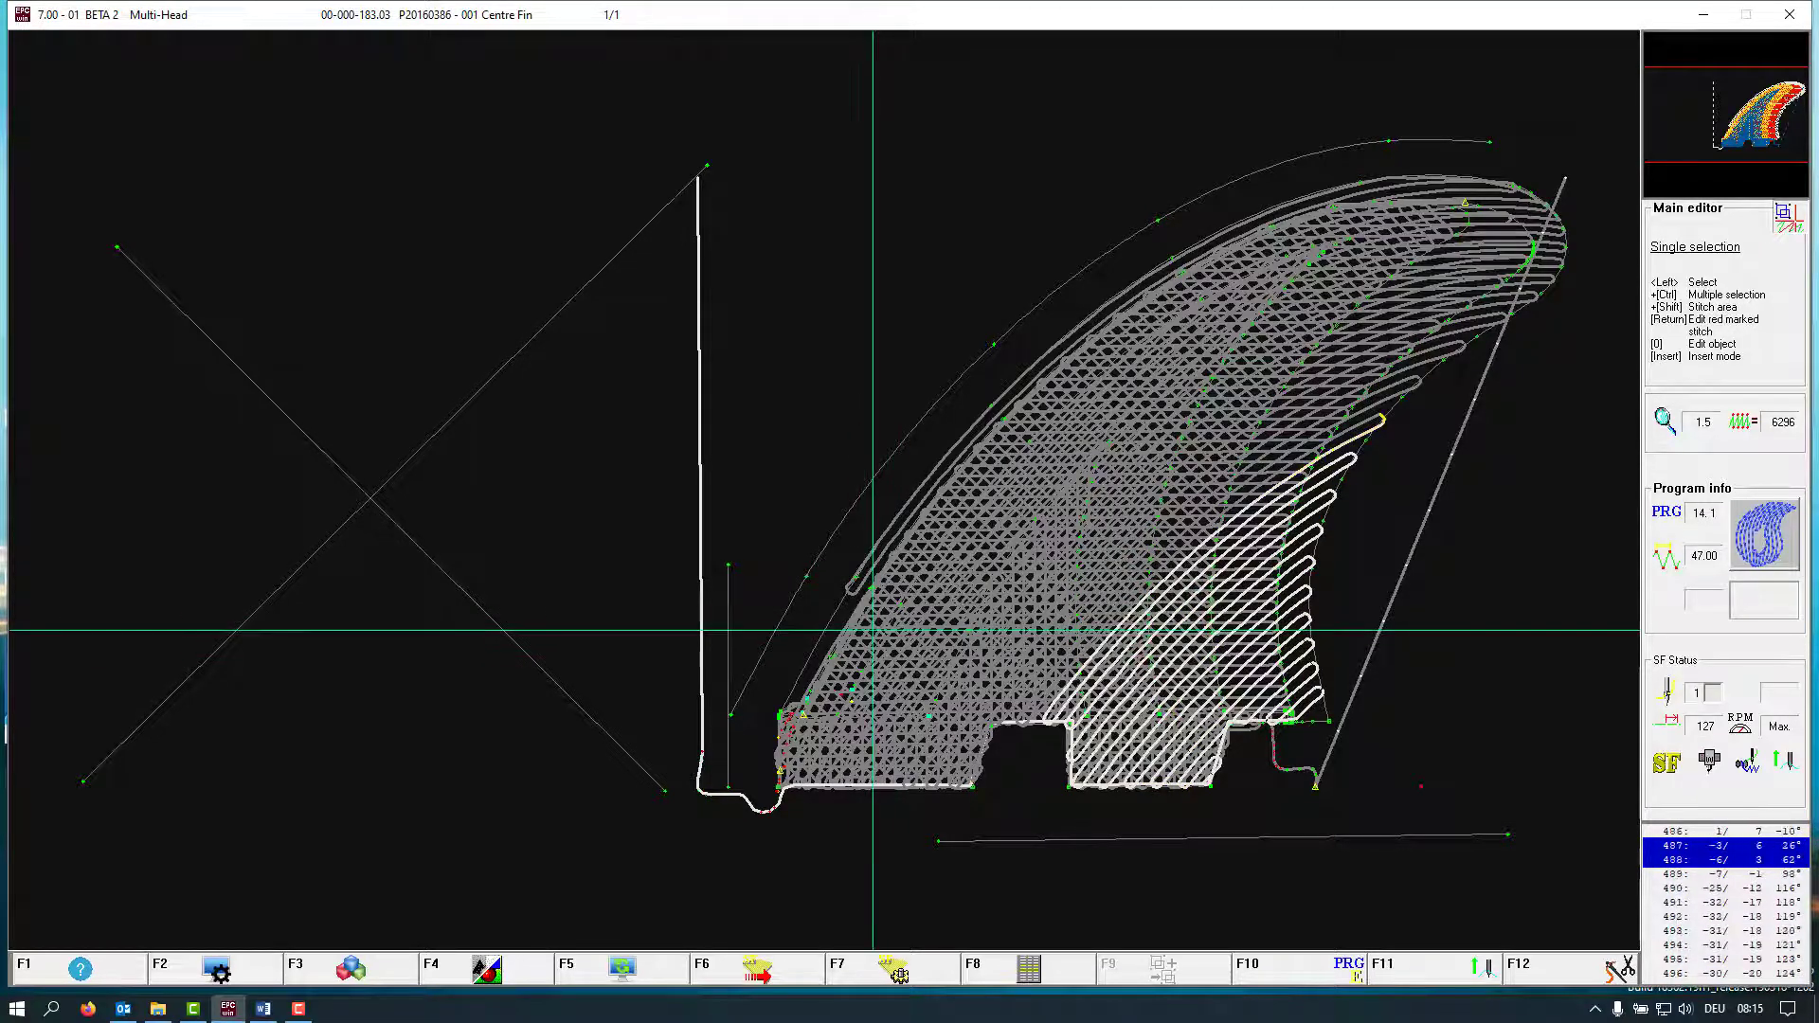
key(Right)
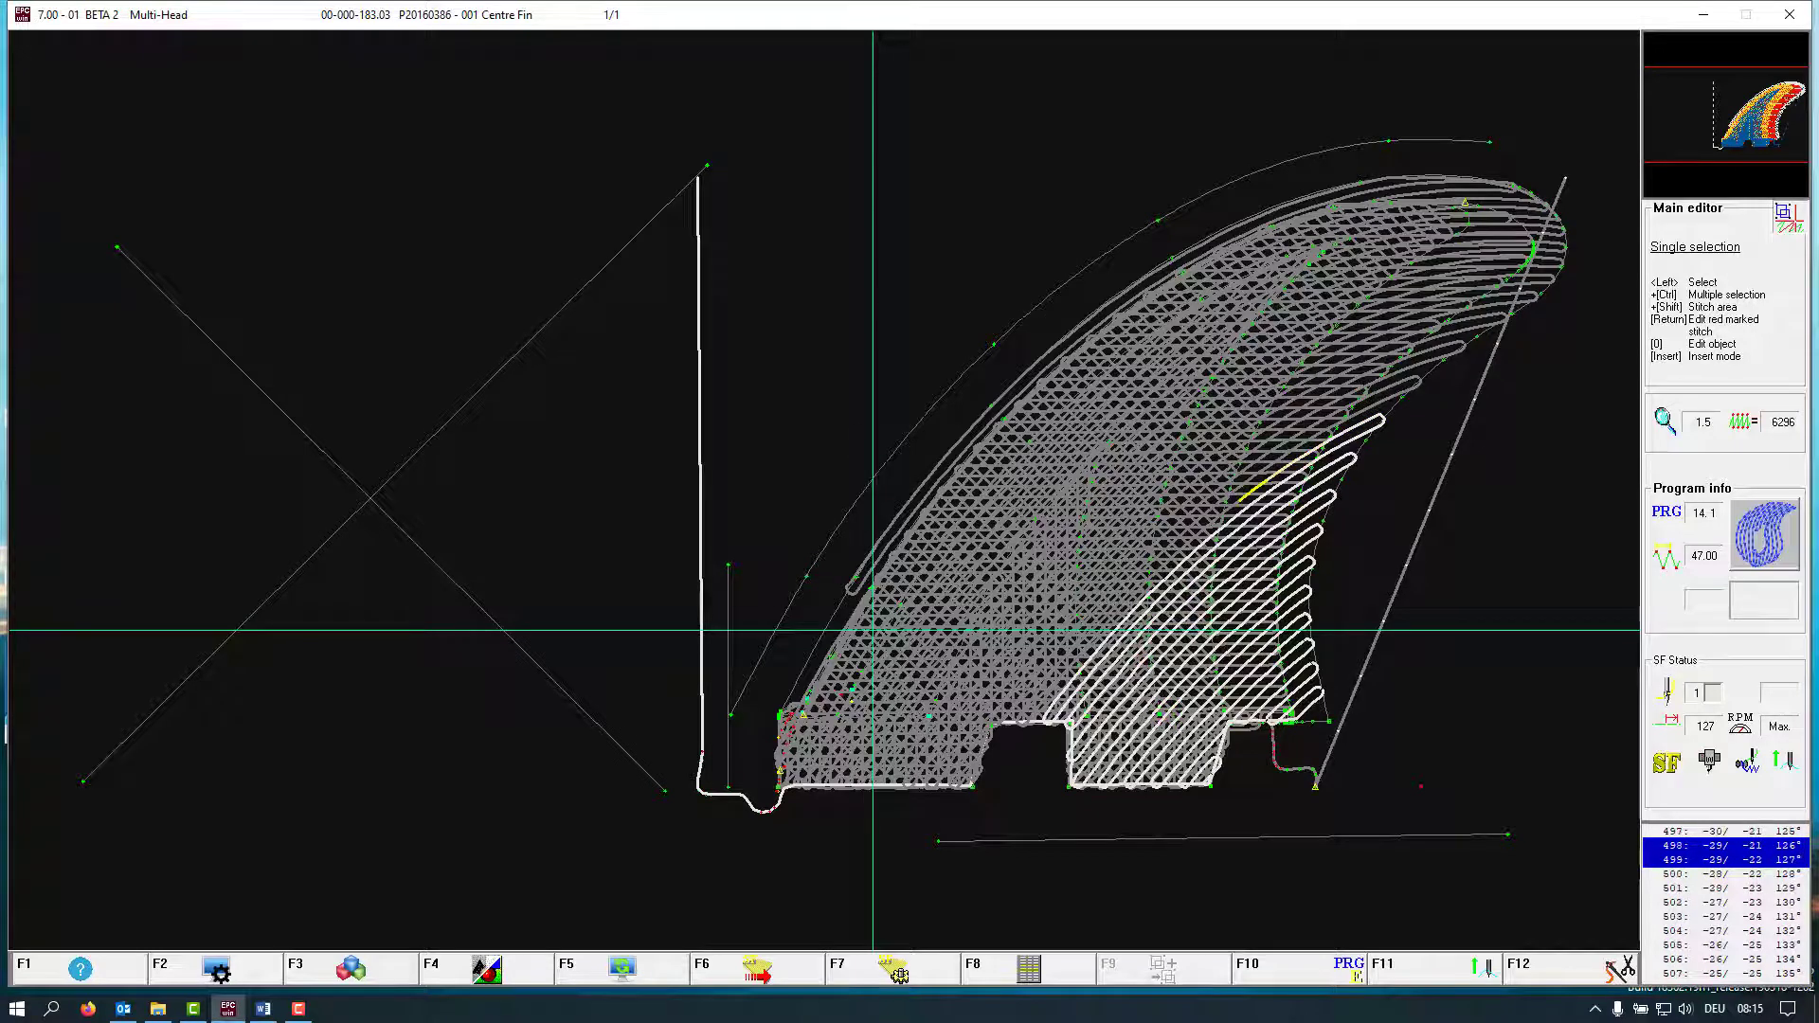
key(Right)
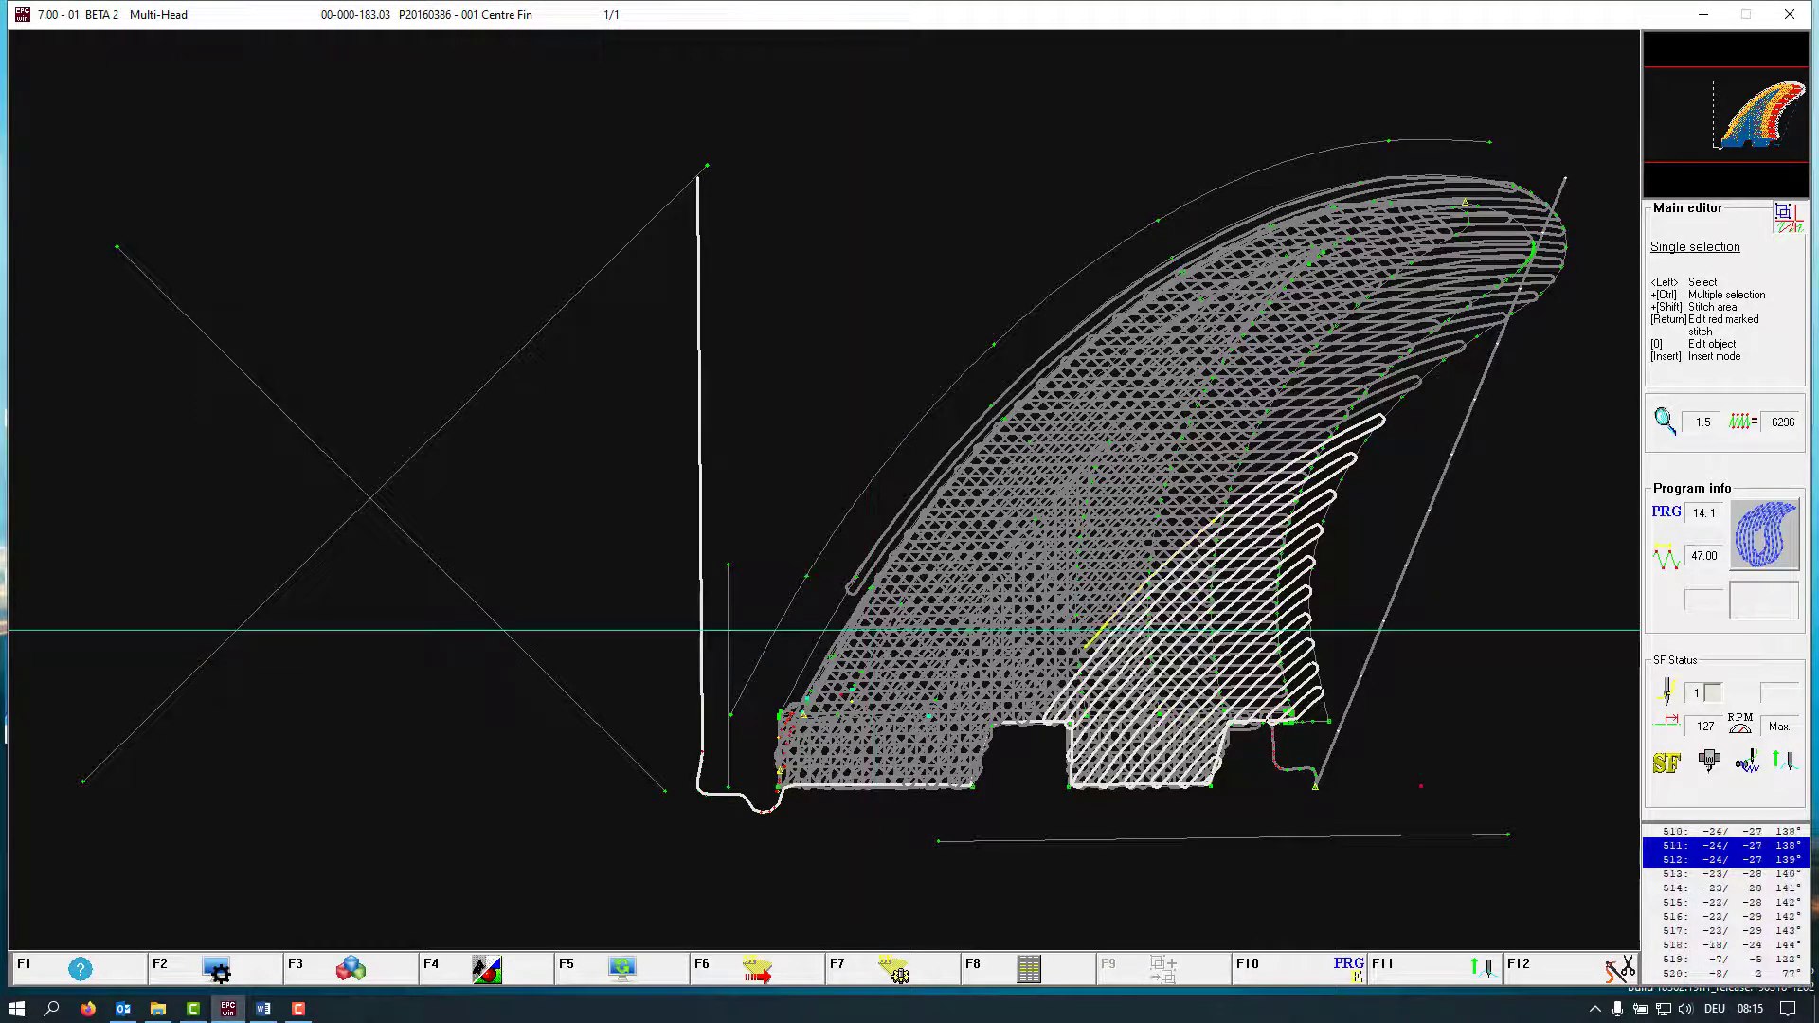
key(Right)
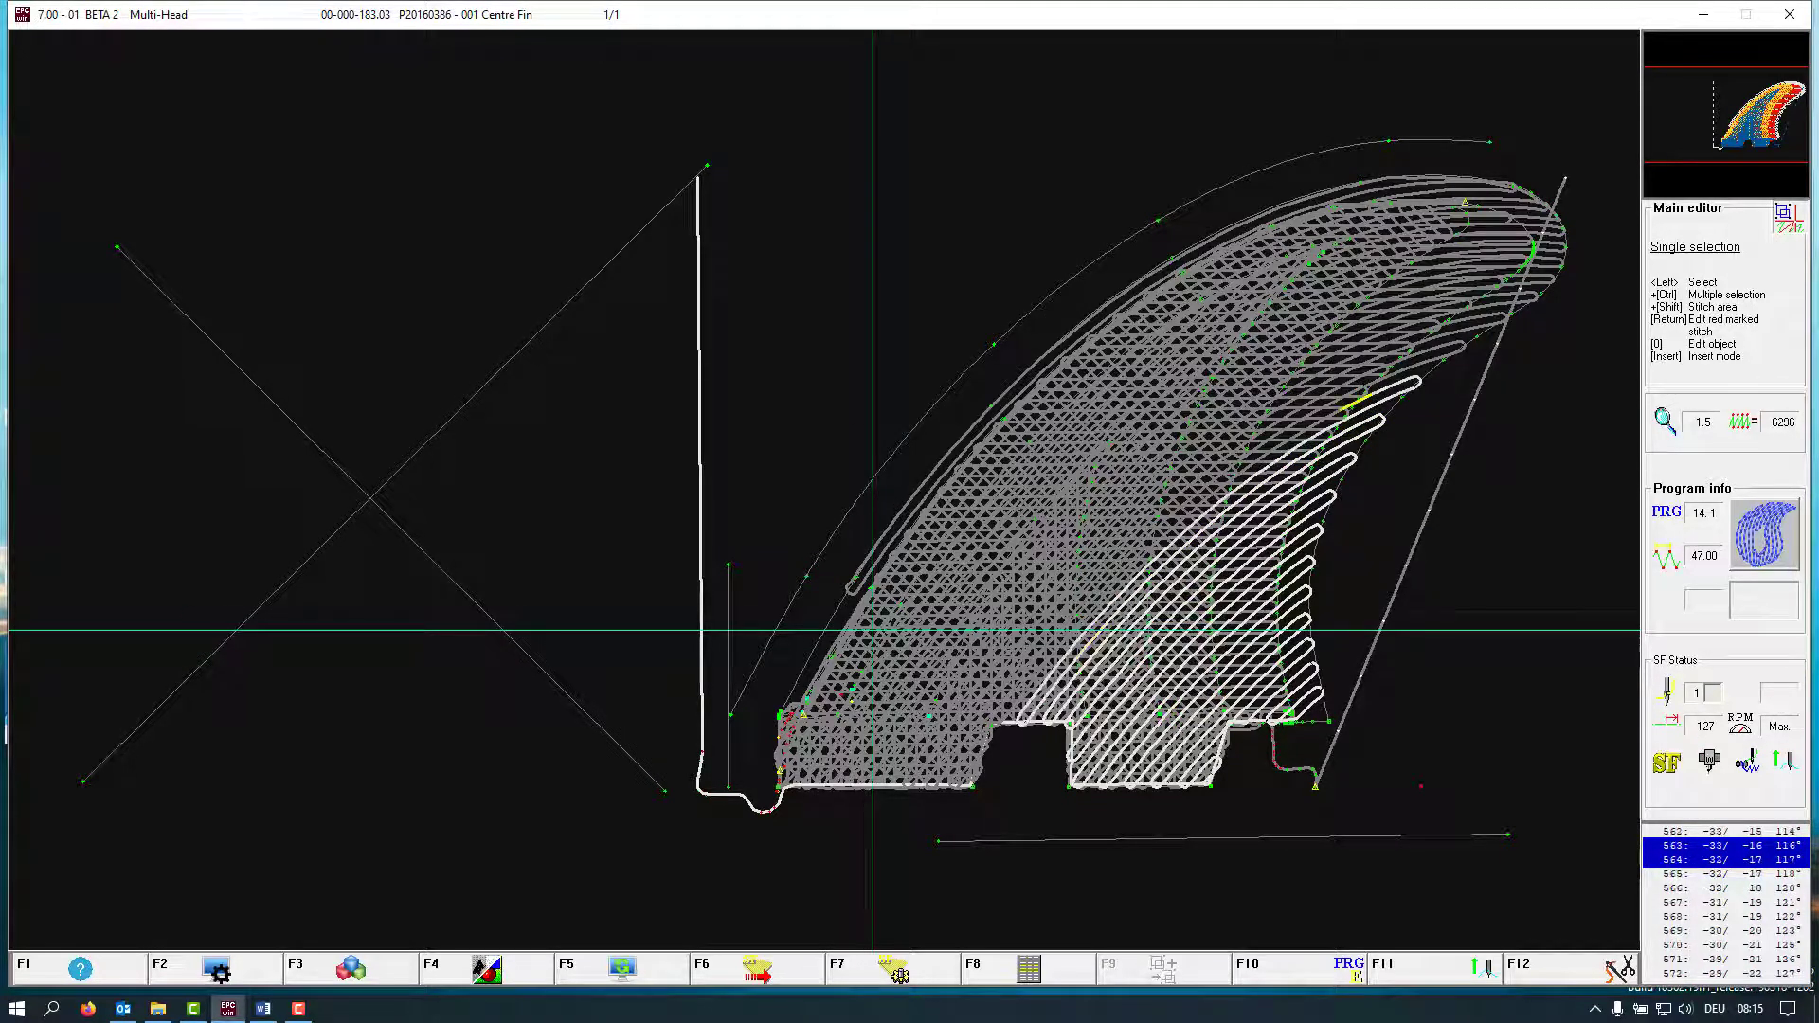
key(Right)
key(Right)
key(Right)
key(Right)
key(Right)
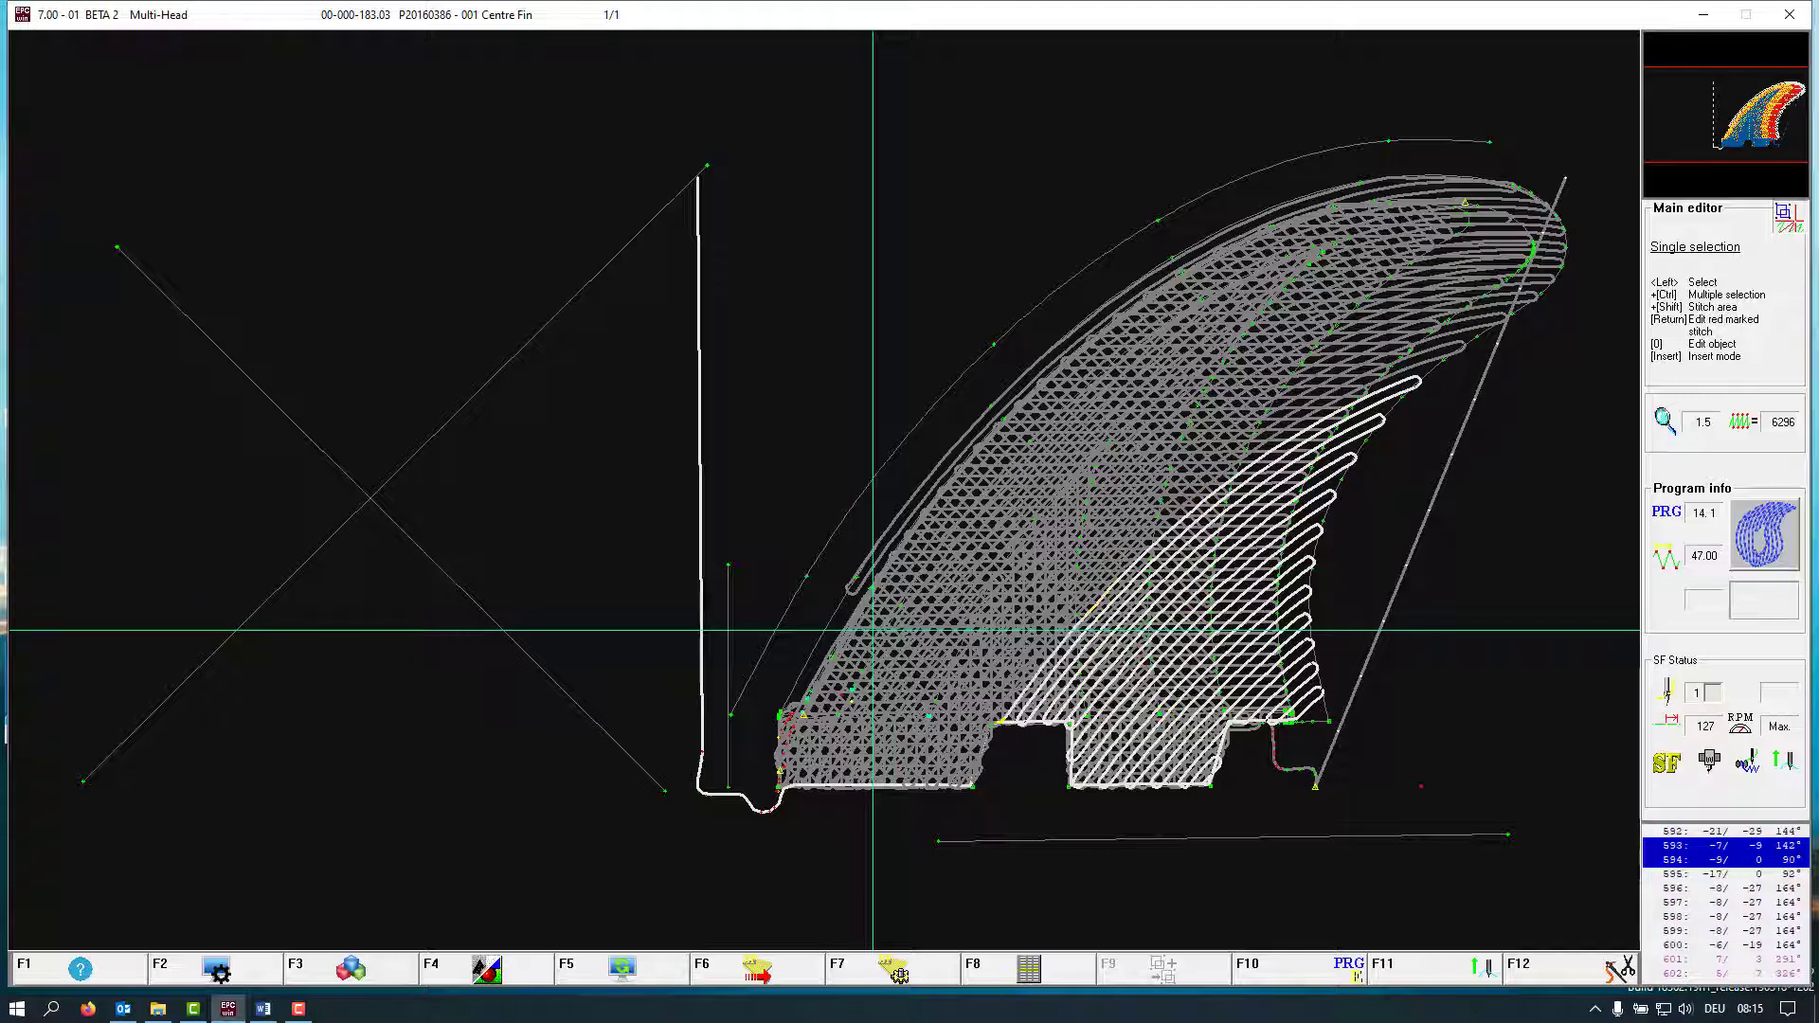
key(Right)
key(Right)
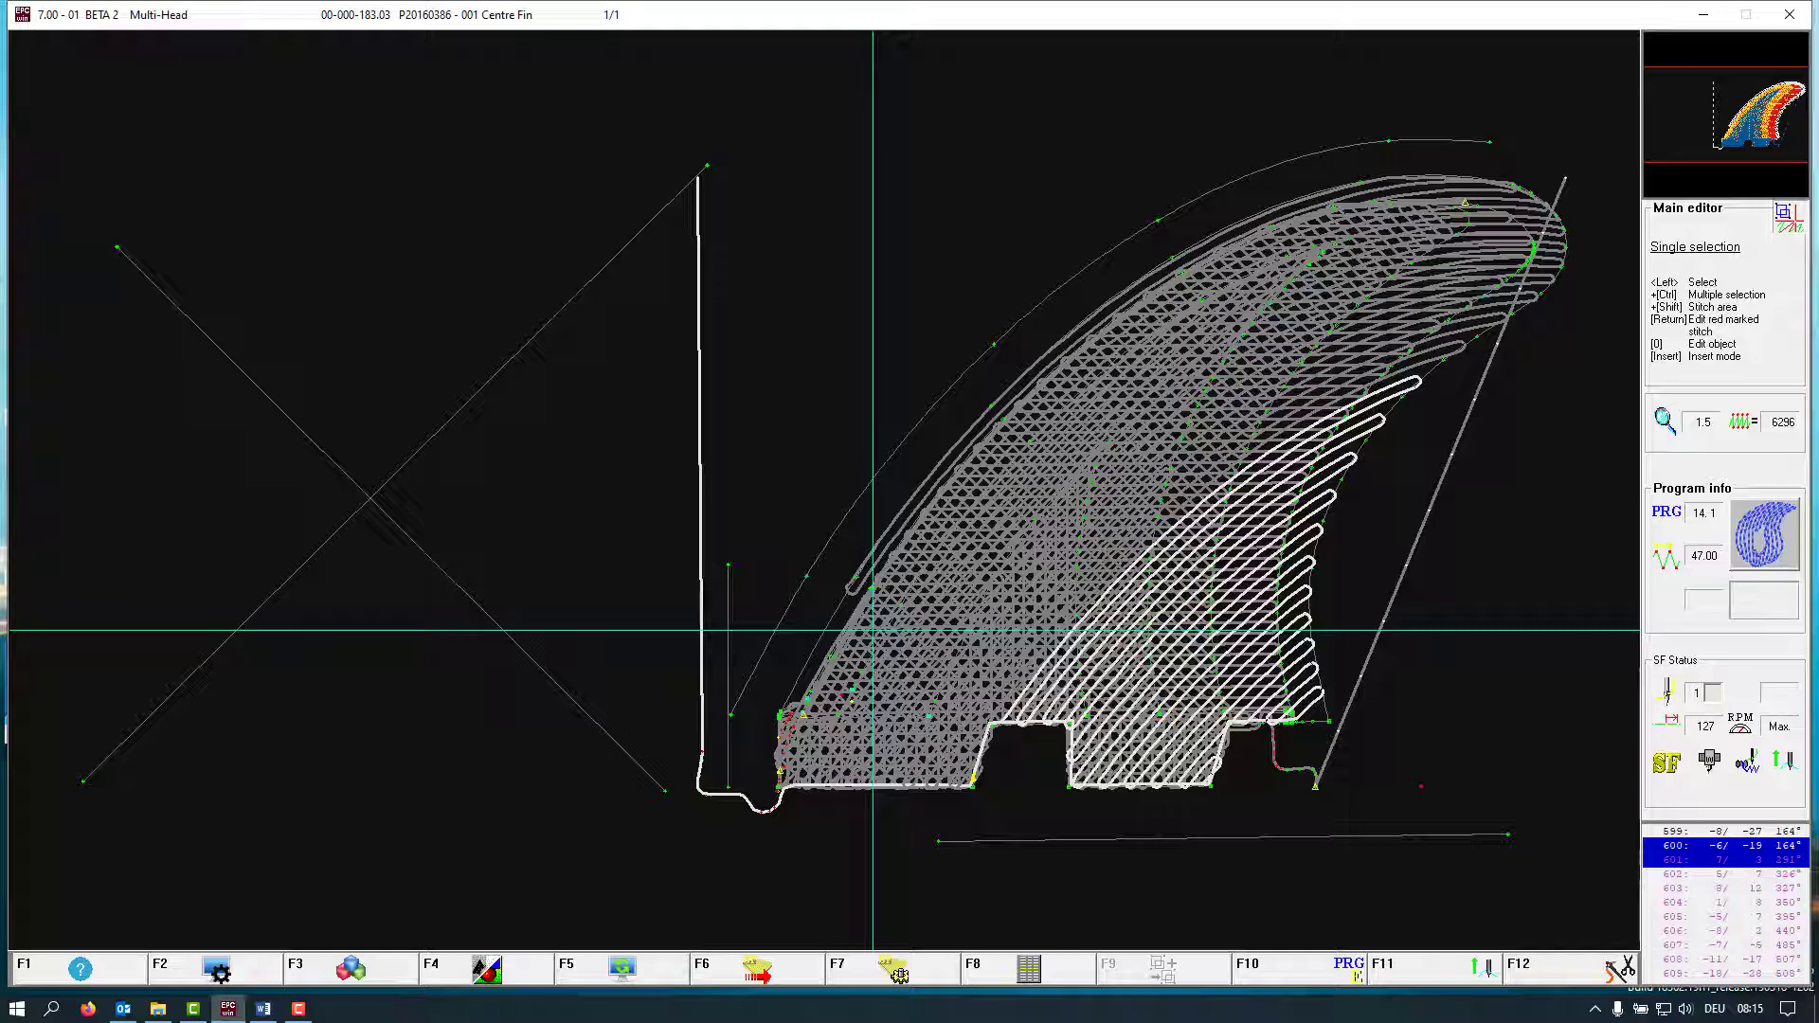
Zoom into the lower notch corner and punch manual stitches there in insertion mode
scroll(873, 629, up, 6)
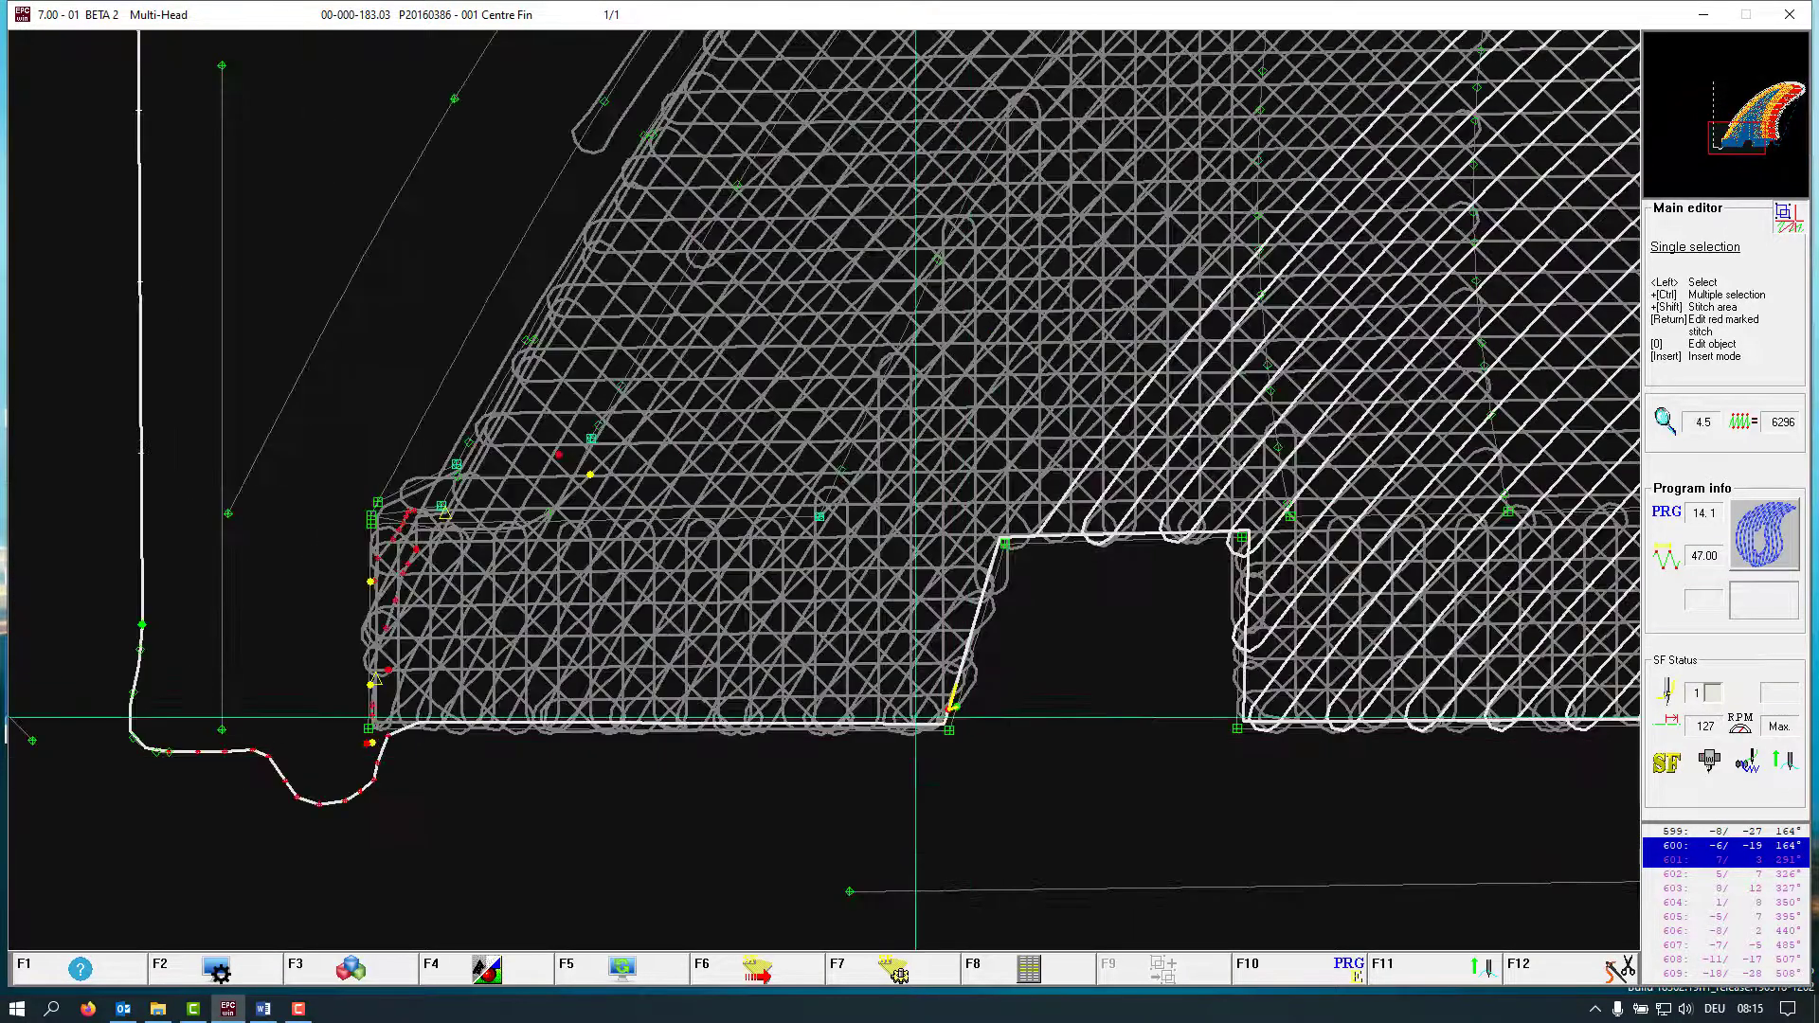
scroll(985, 720, up, 1)
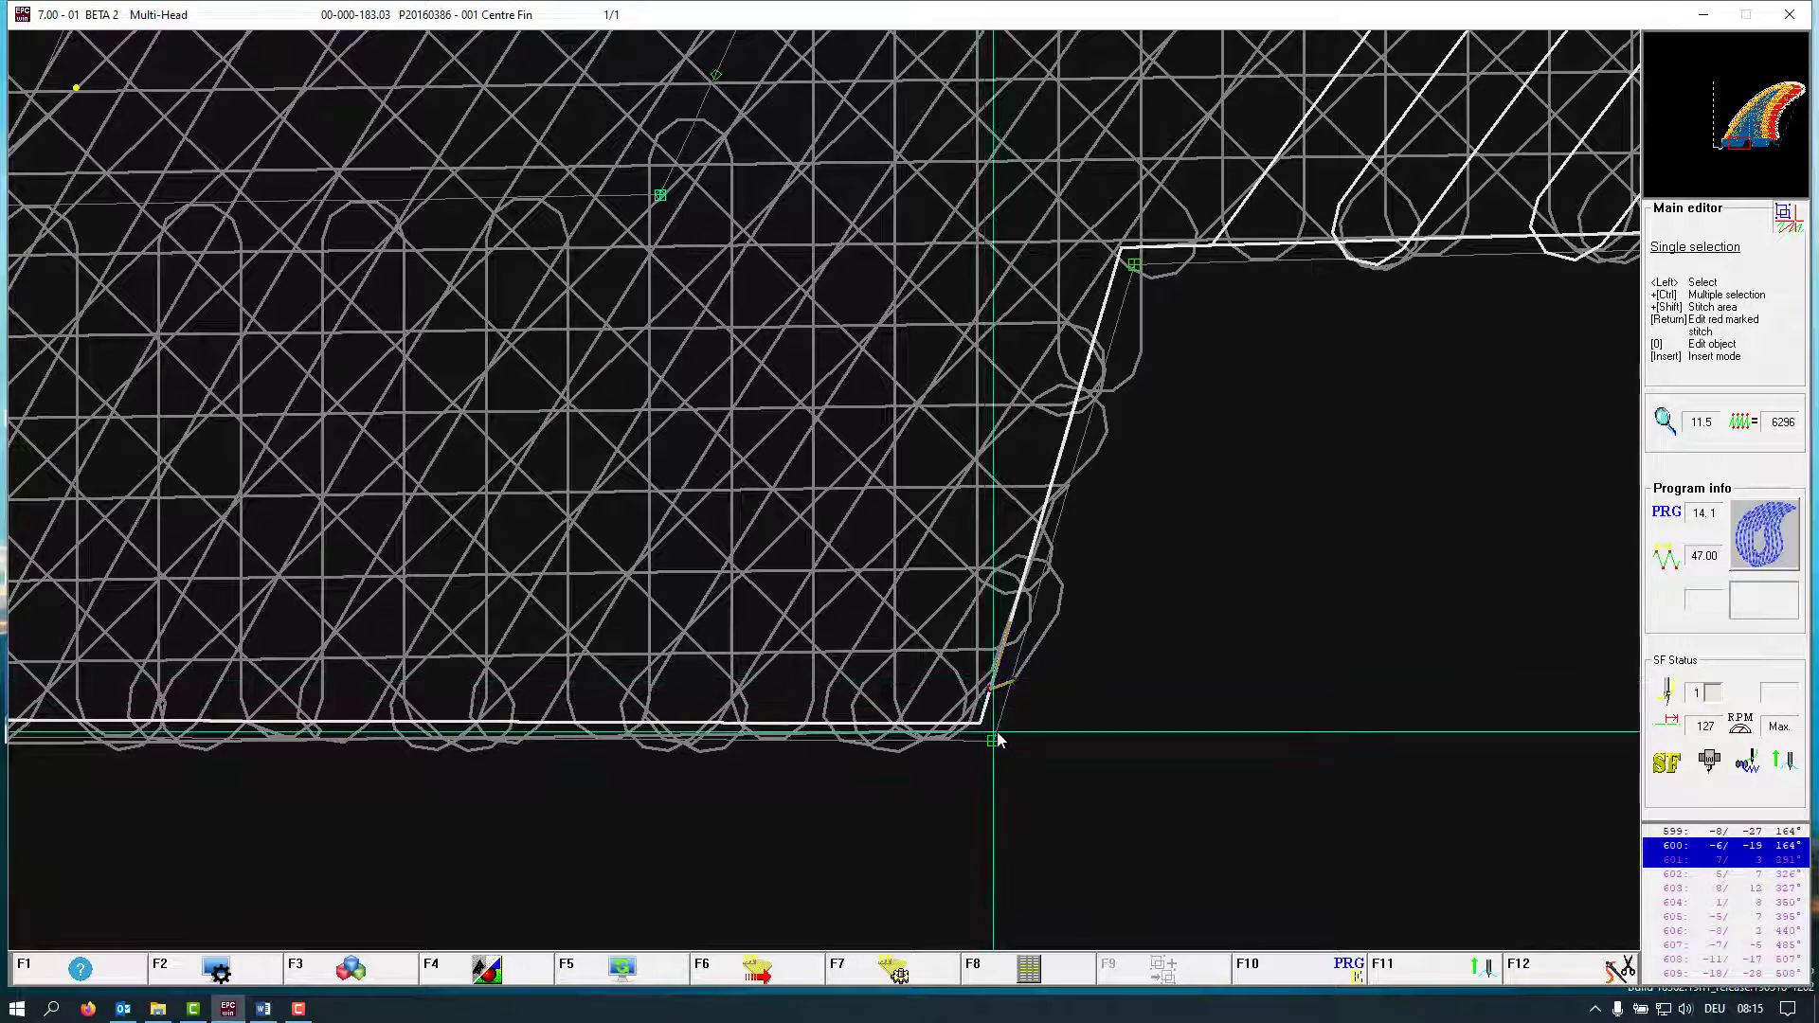
key(Insert)
click(717, 547)
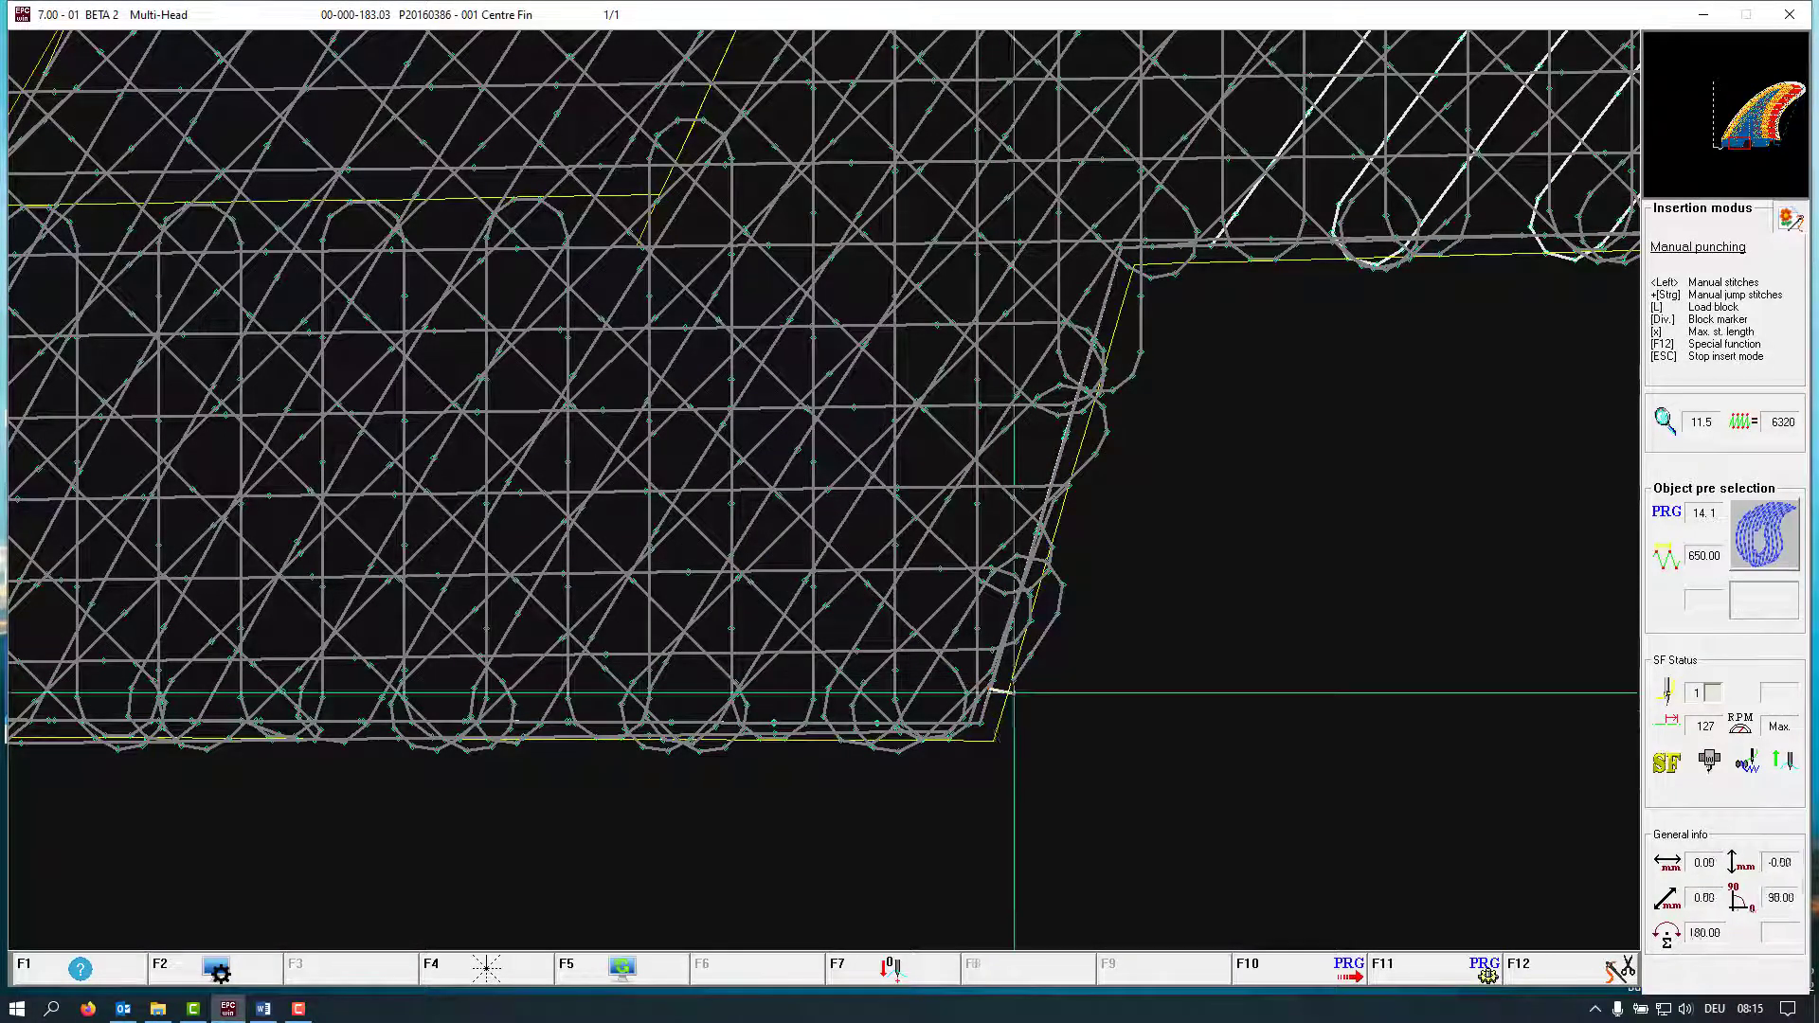
click(985, 706)
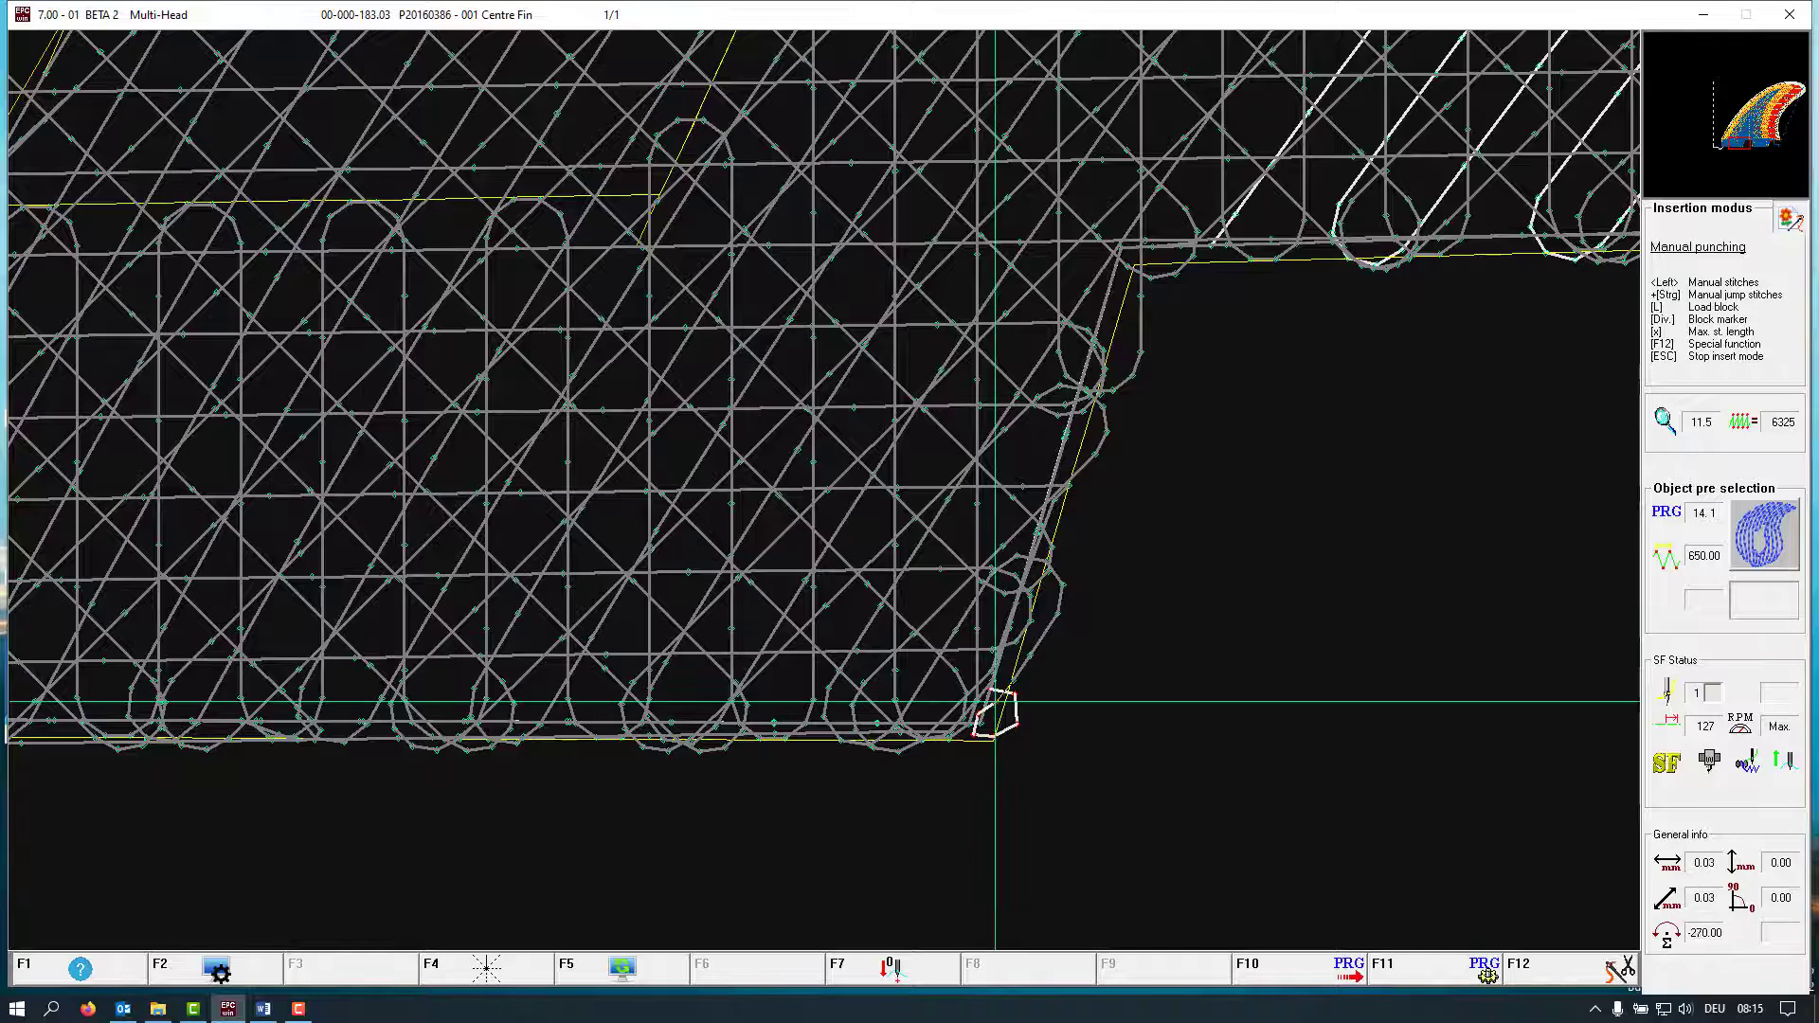
key(Escape)
Step back and forth along the notch edge around stitch 598 to check the new stitches
key(Left)
key(Left)
key(Left)
key(Left)
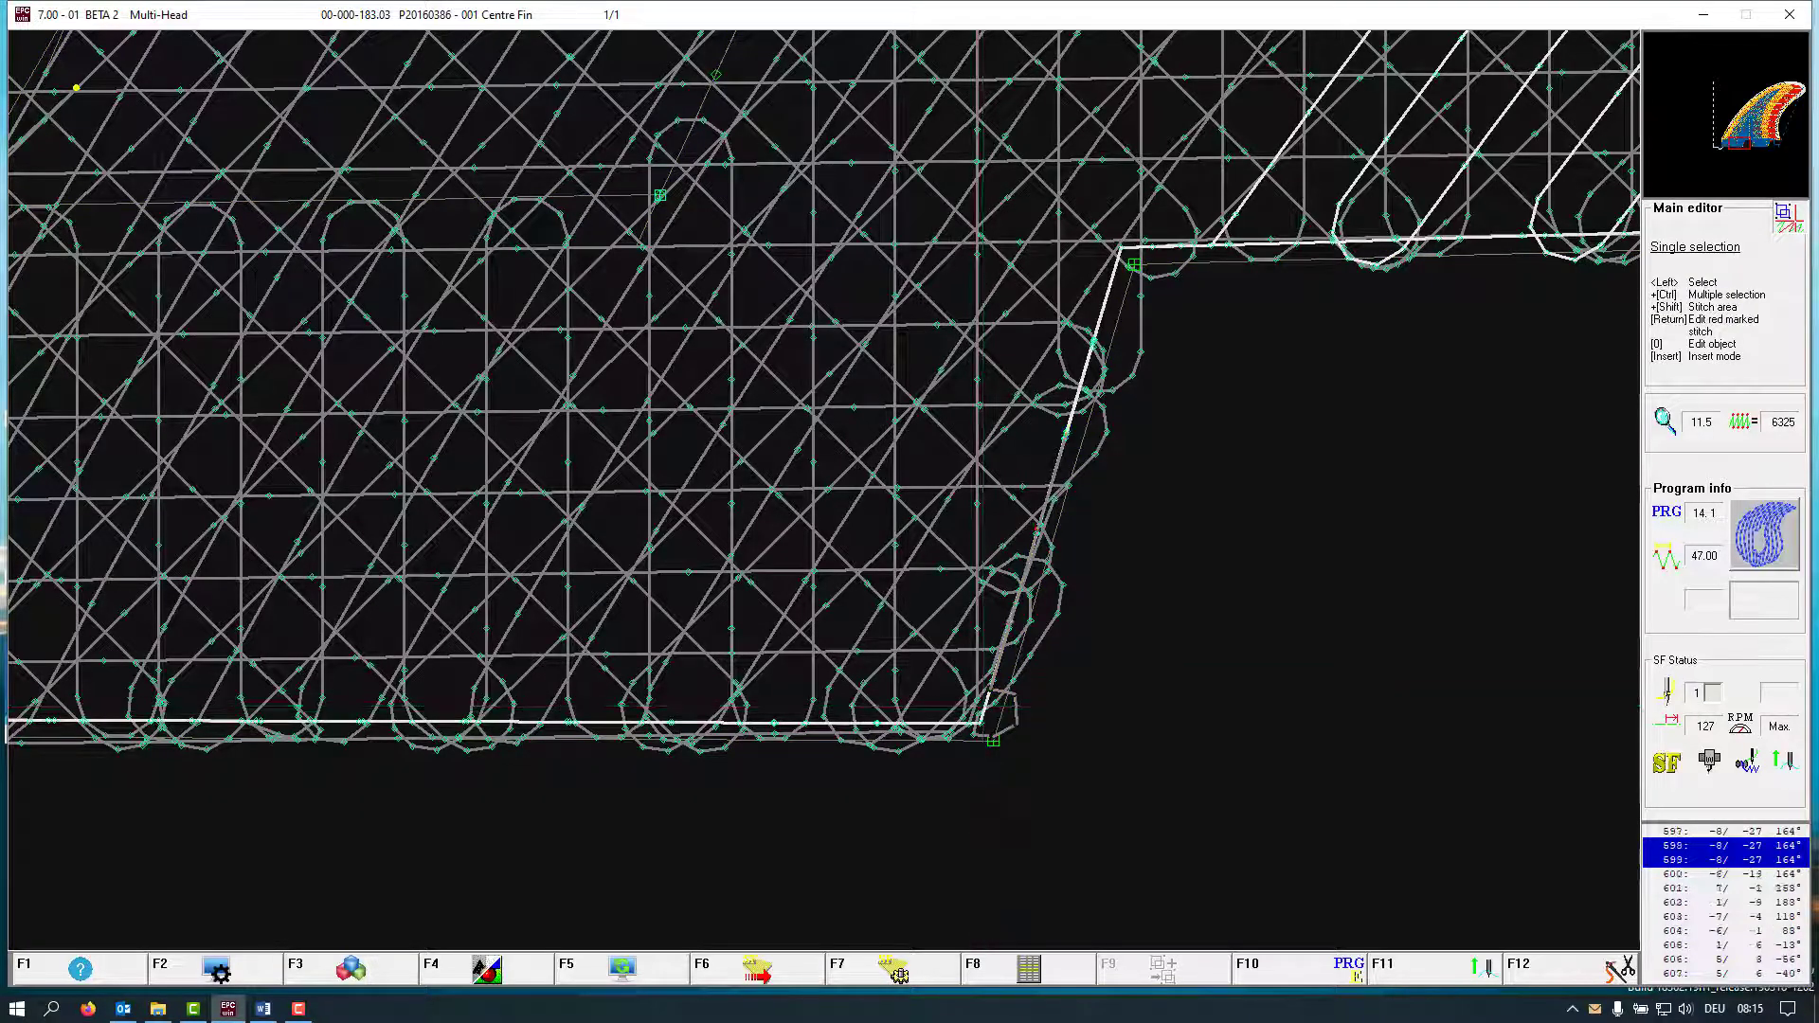
key(Right)
key(Right)
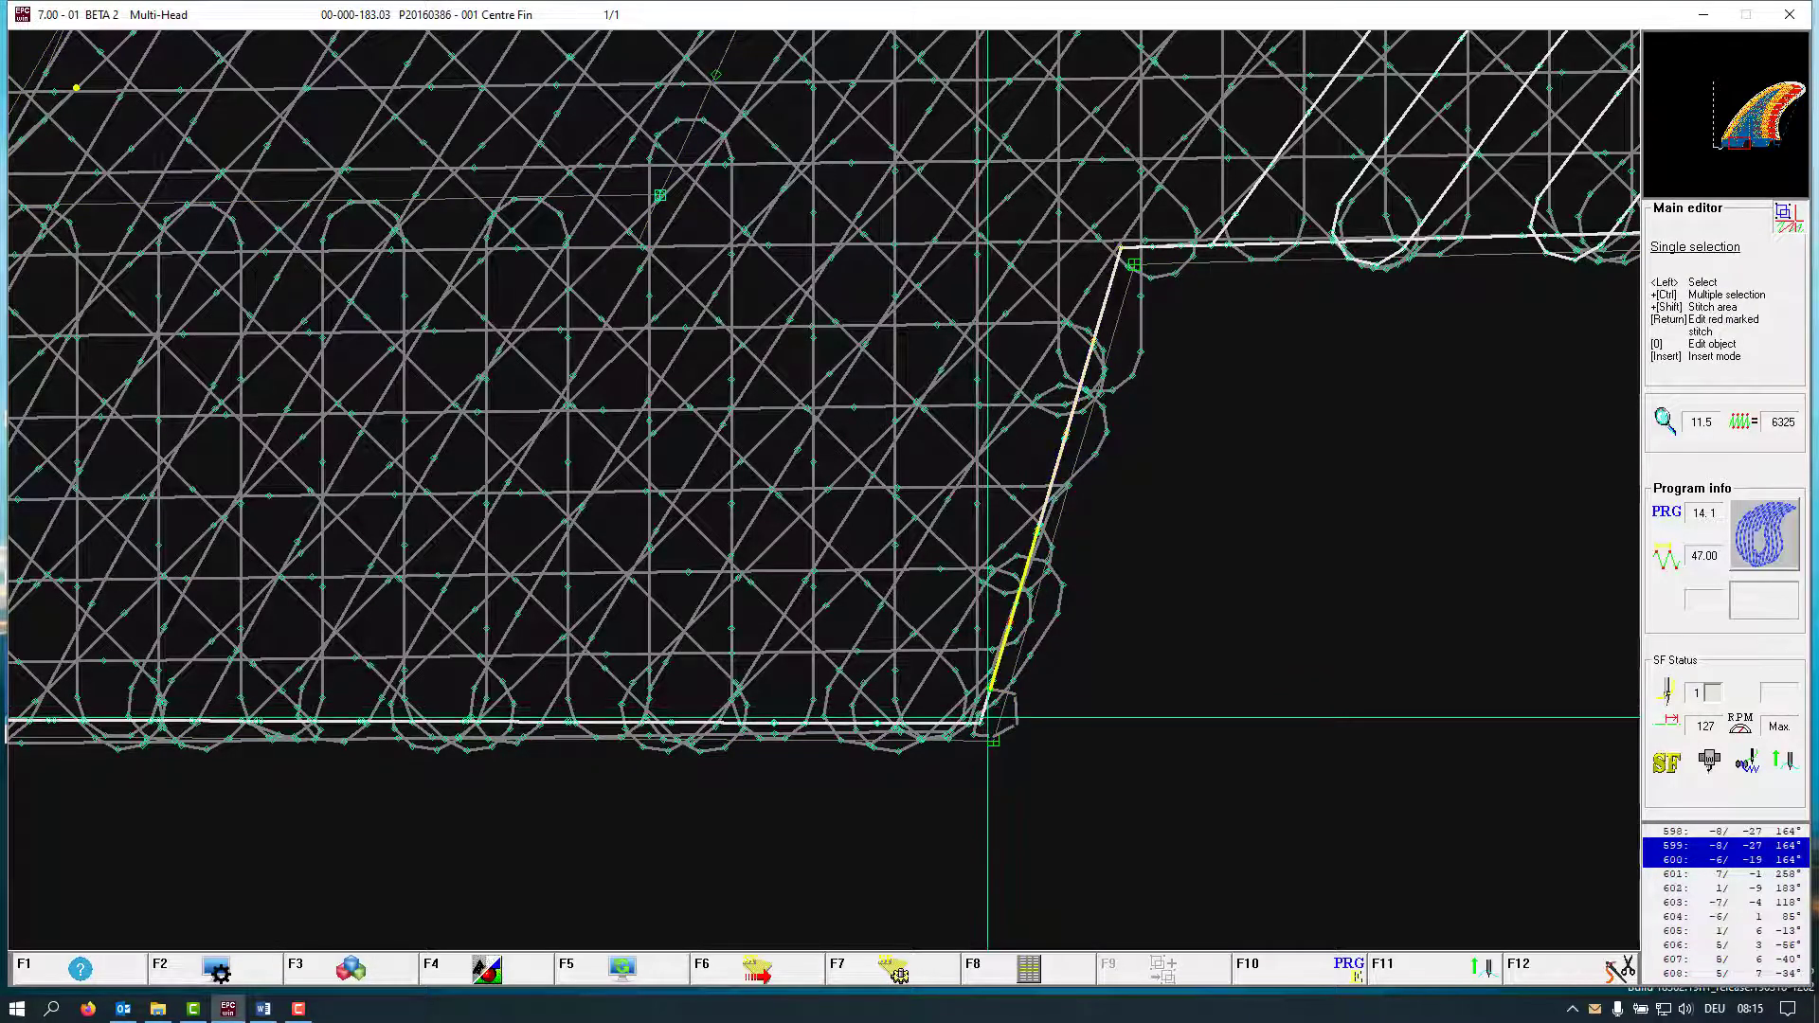
click(987, 717)
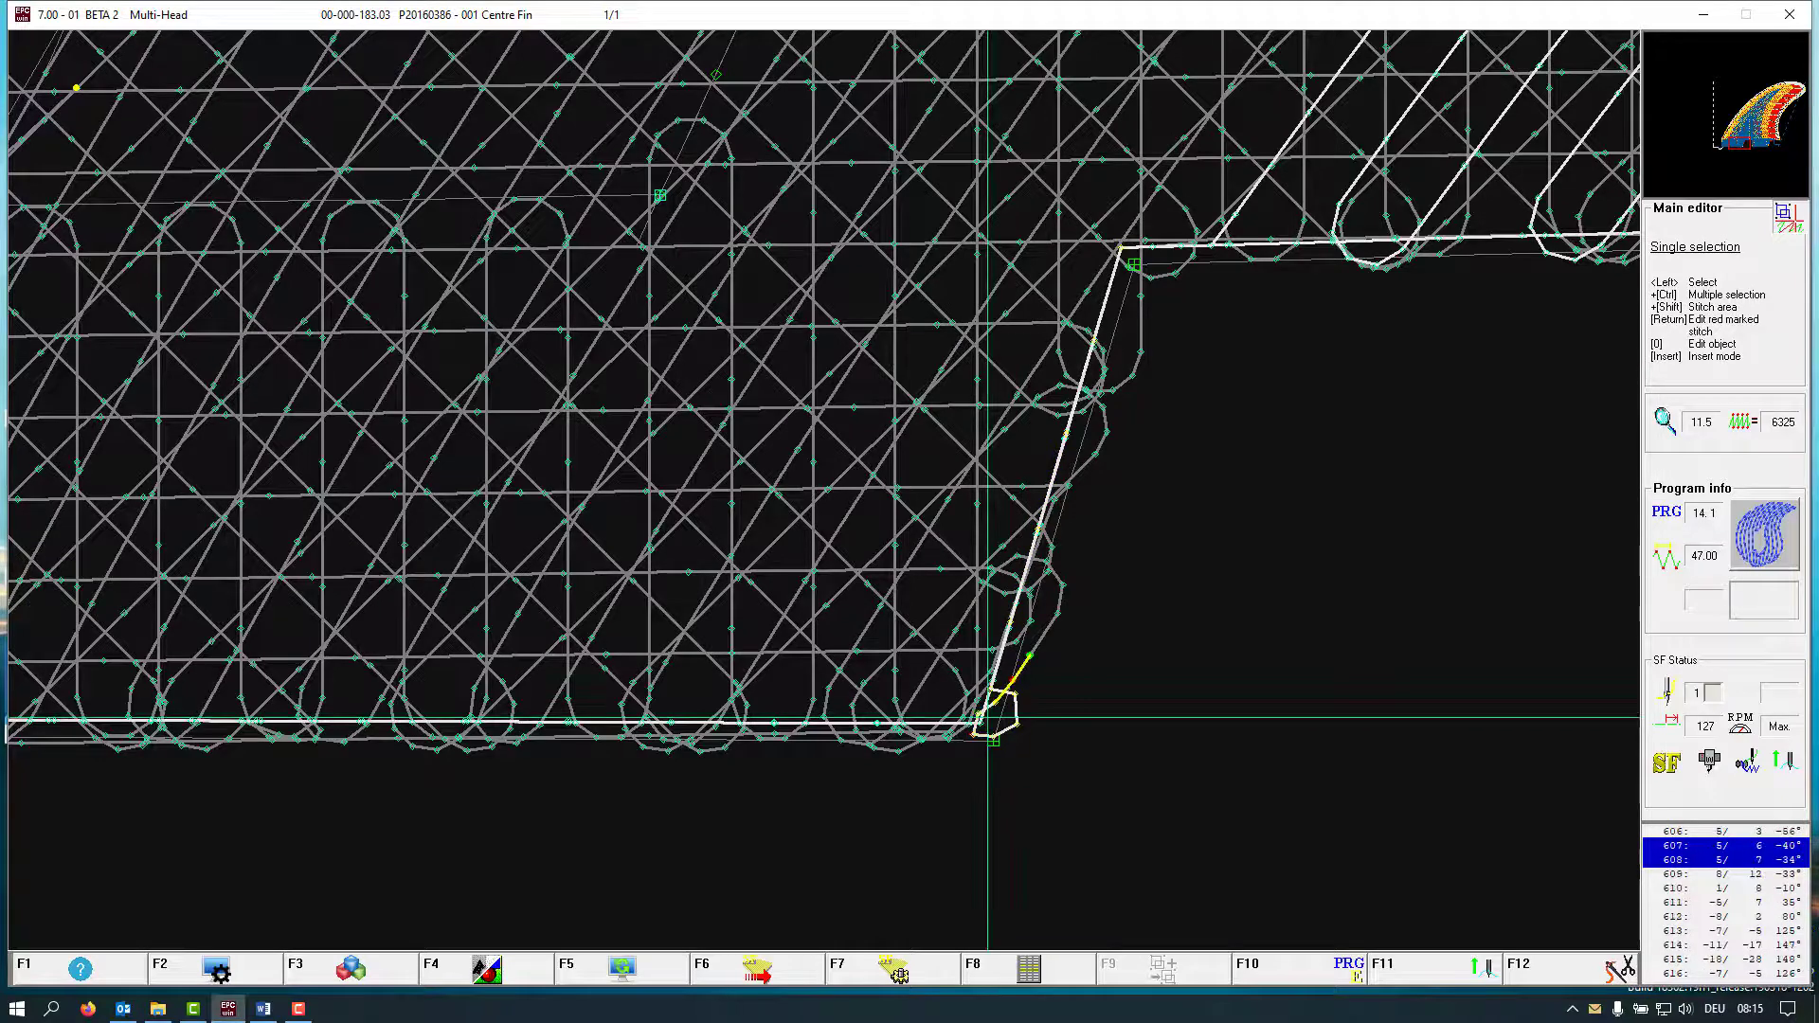
key(Left)
key(Left)
key(Left)
key(Left)
key(Left)
key(Left)
key(Left)
key(Left)
key(Left)
key(Left)
key(Left)
key(Left)
key(Left)
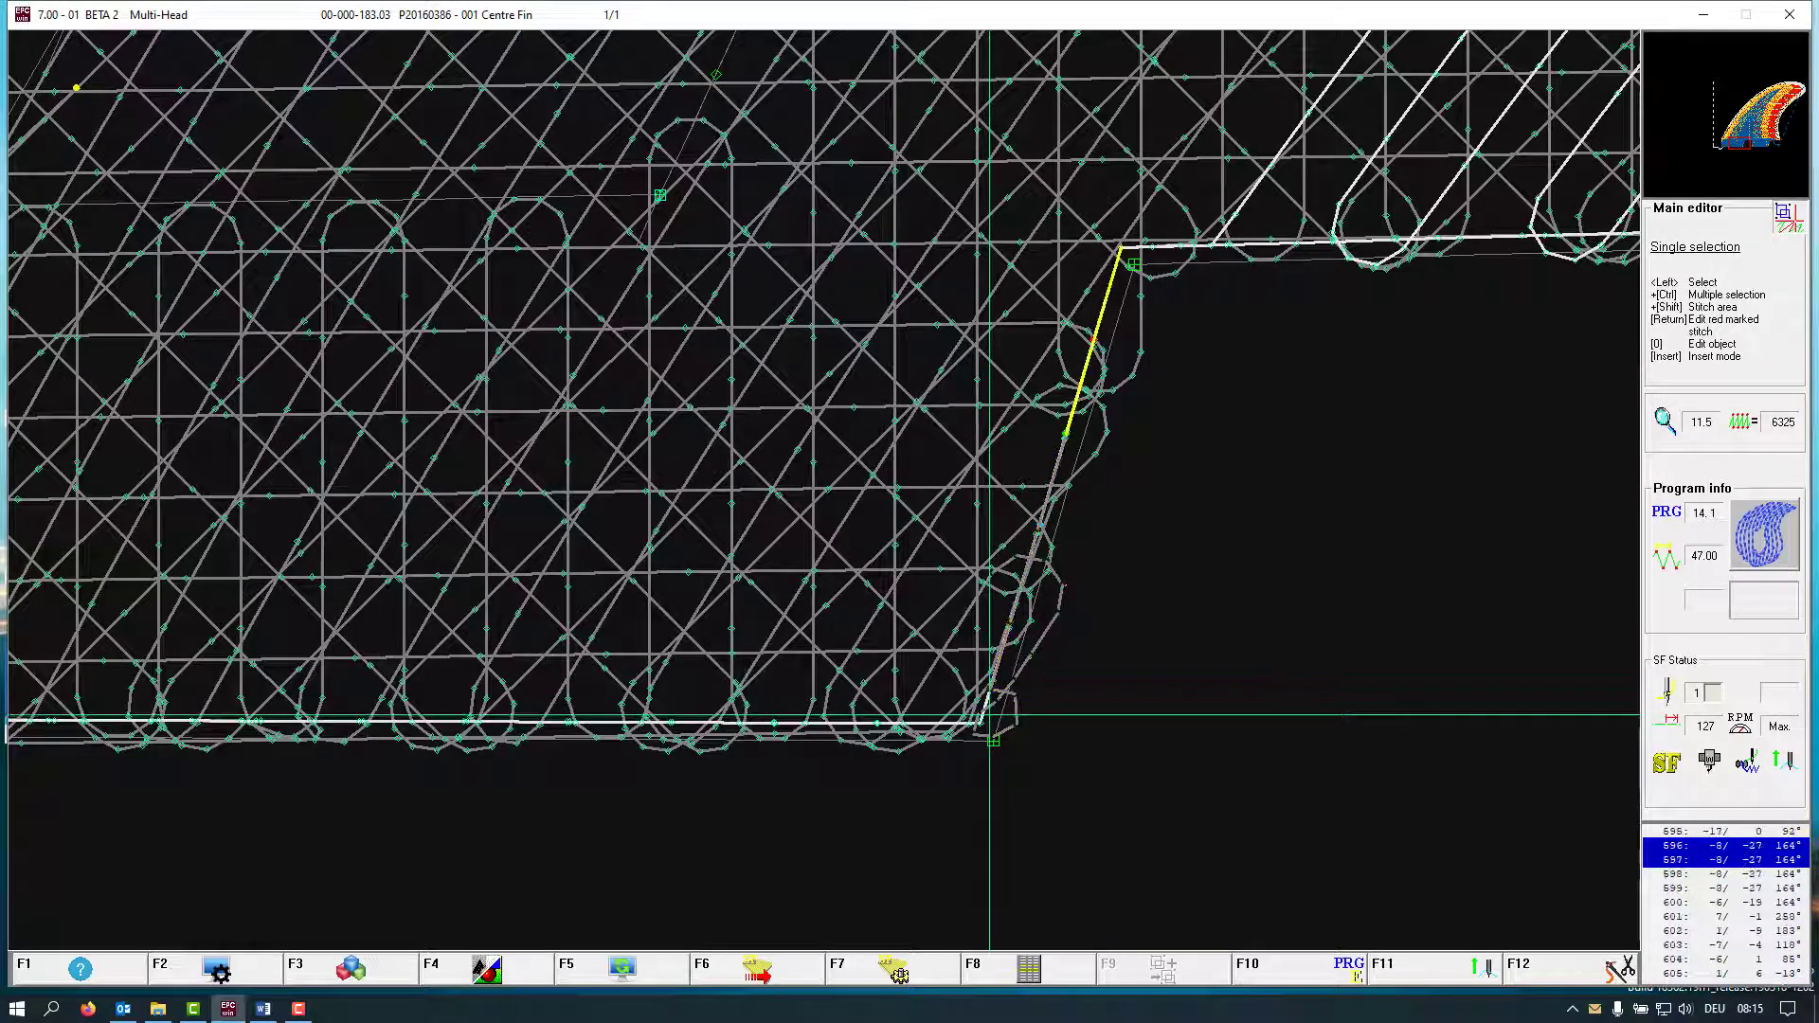
Delete stitch 601 at the notch corner and return to the notch's top corner
key(Right)
key(Right)
key(Right)
key(Right)
key(Right)
key(Right)
key(Right)
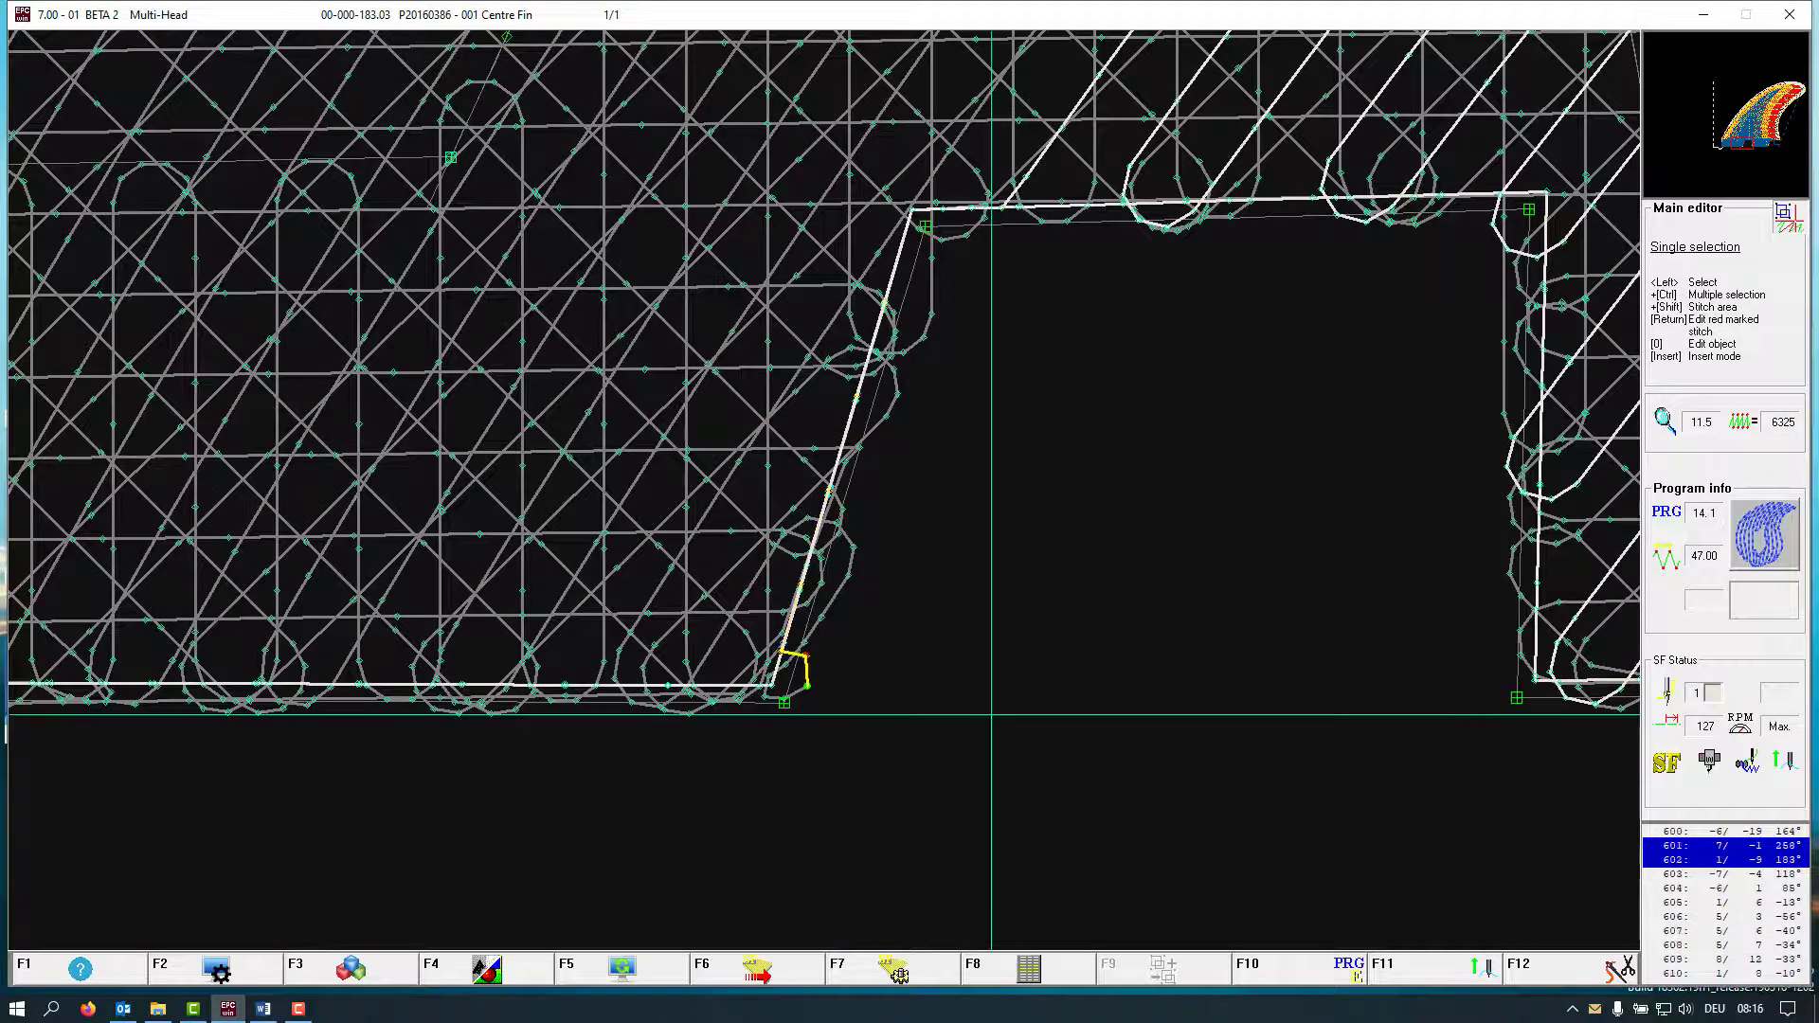
key(Delete)
key(Delete)
key(Delete)
key(Delete)
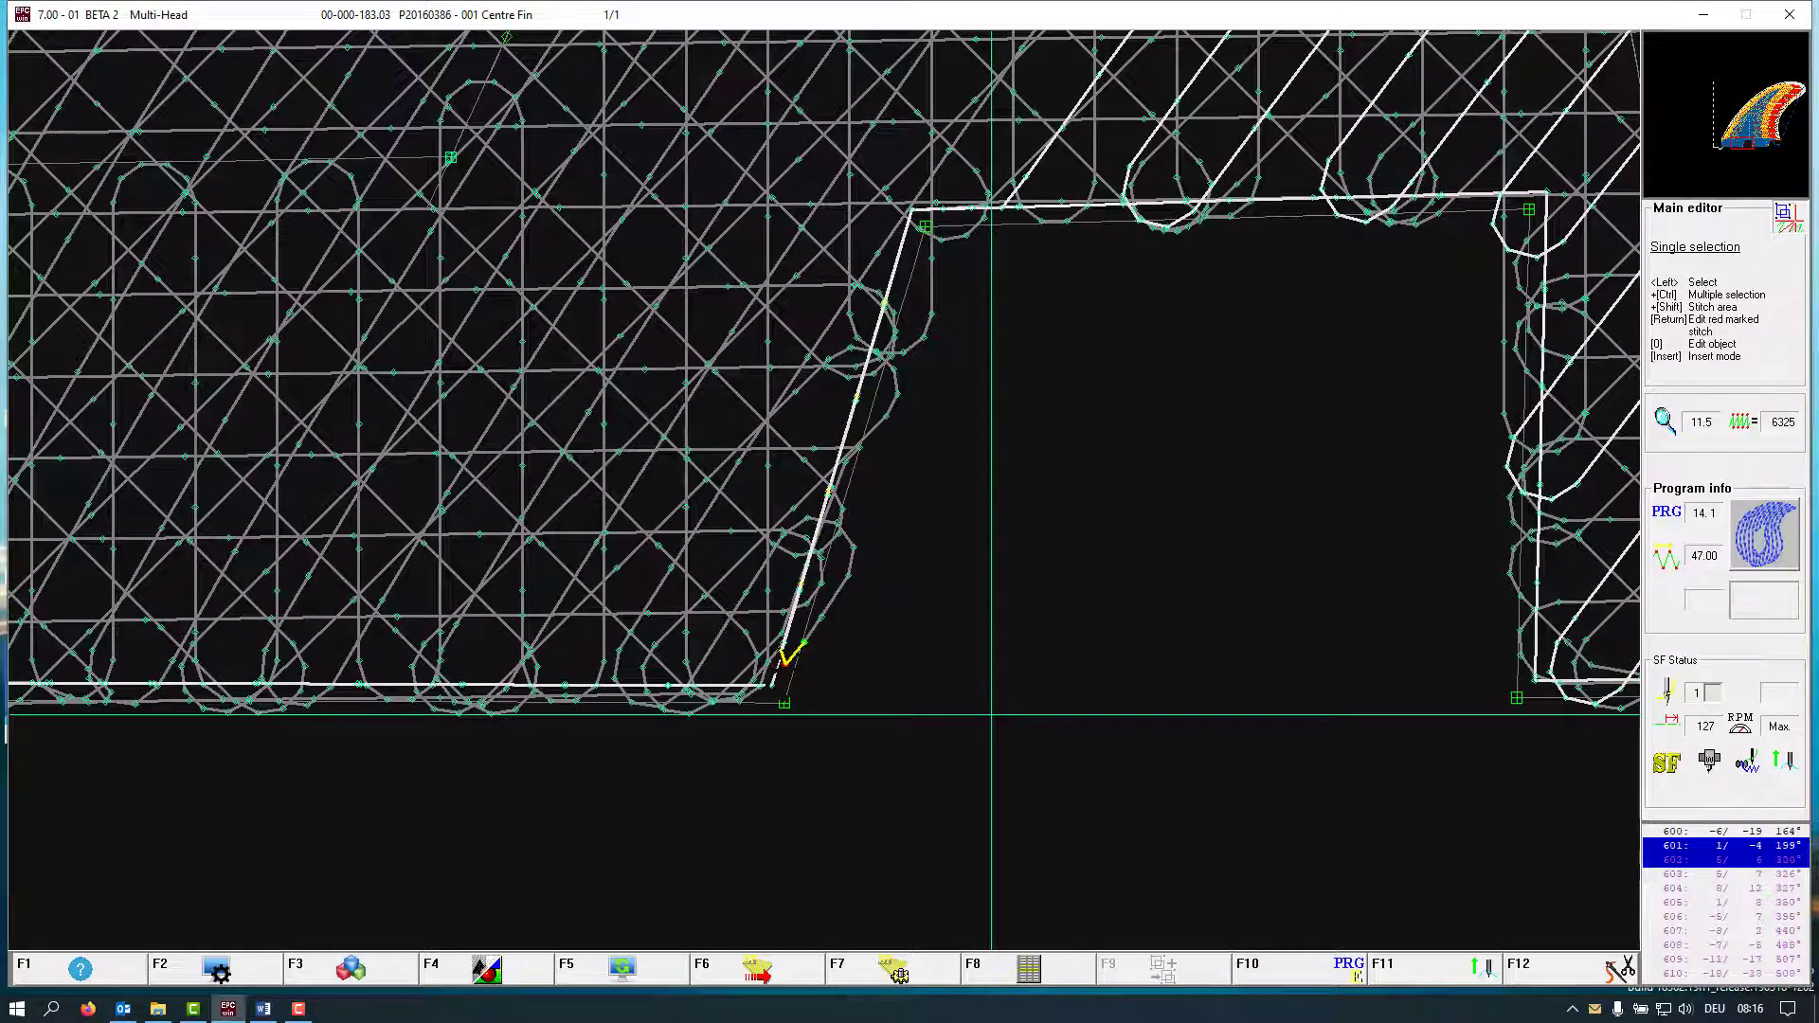
key(Delete)
key(Left)
key(Left)
key(Left)
key(Left)
key(Left)
key(Left)
key(Left)
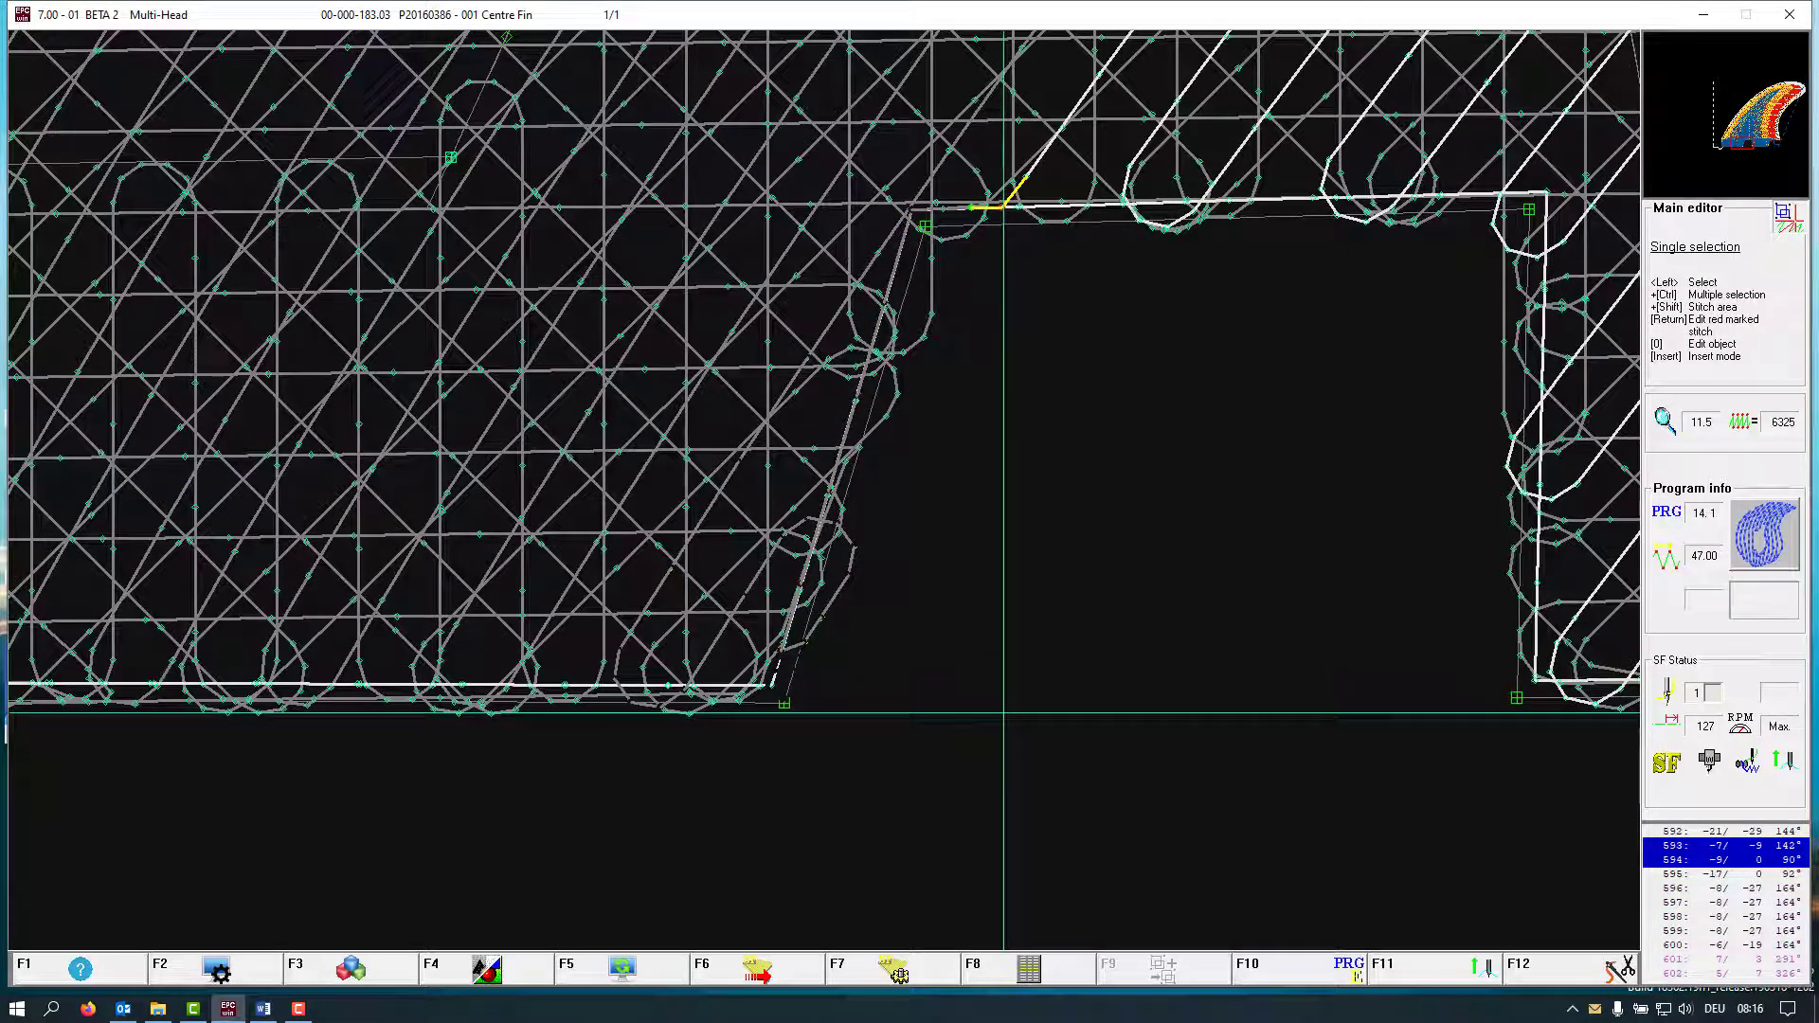
Insert a '-360 rotate back' special function (function 92) at this stitch
key(Insert)
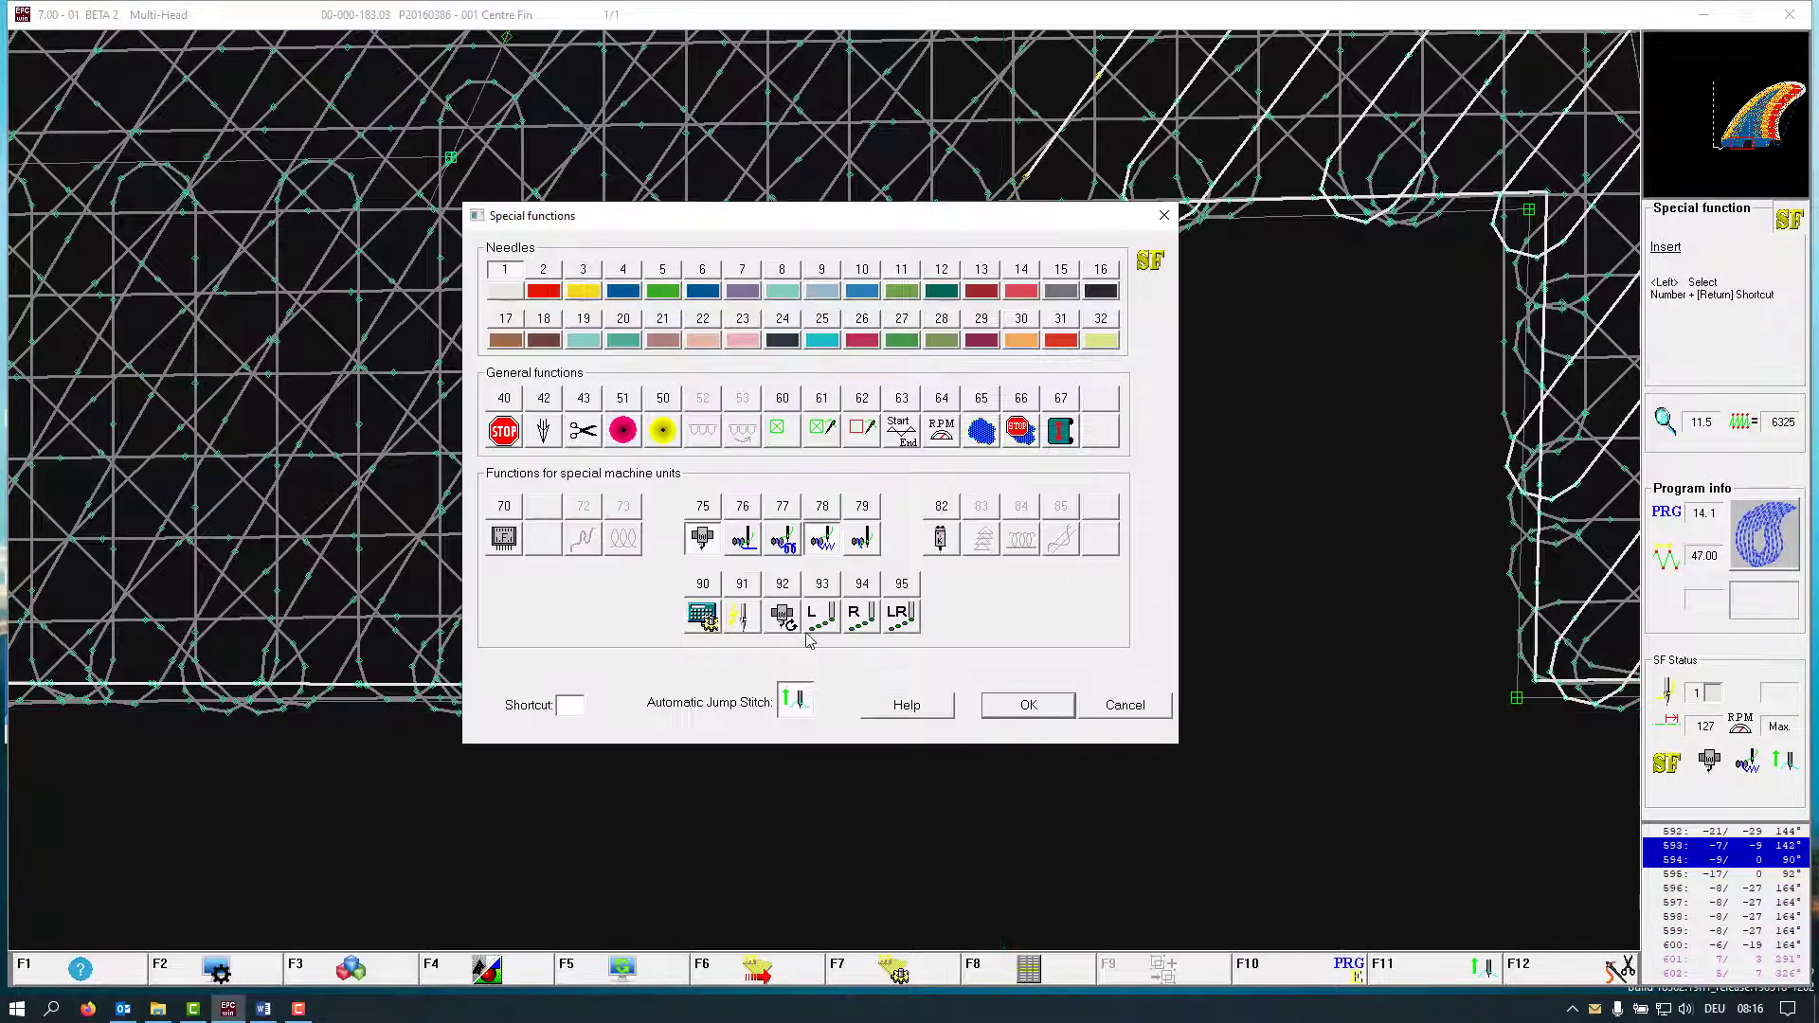
click(782, 618)
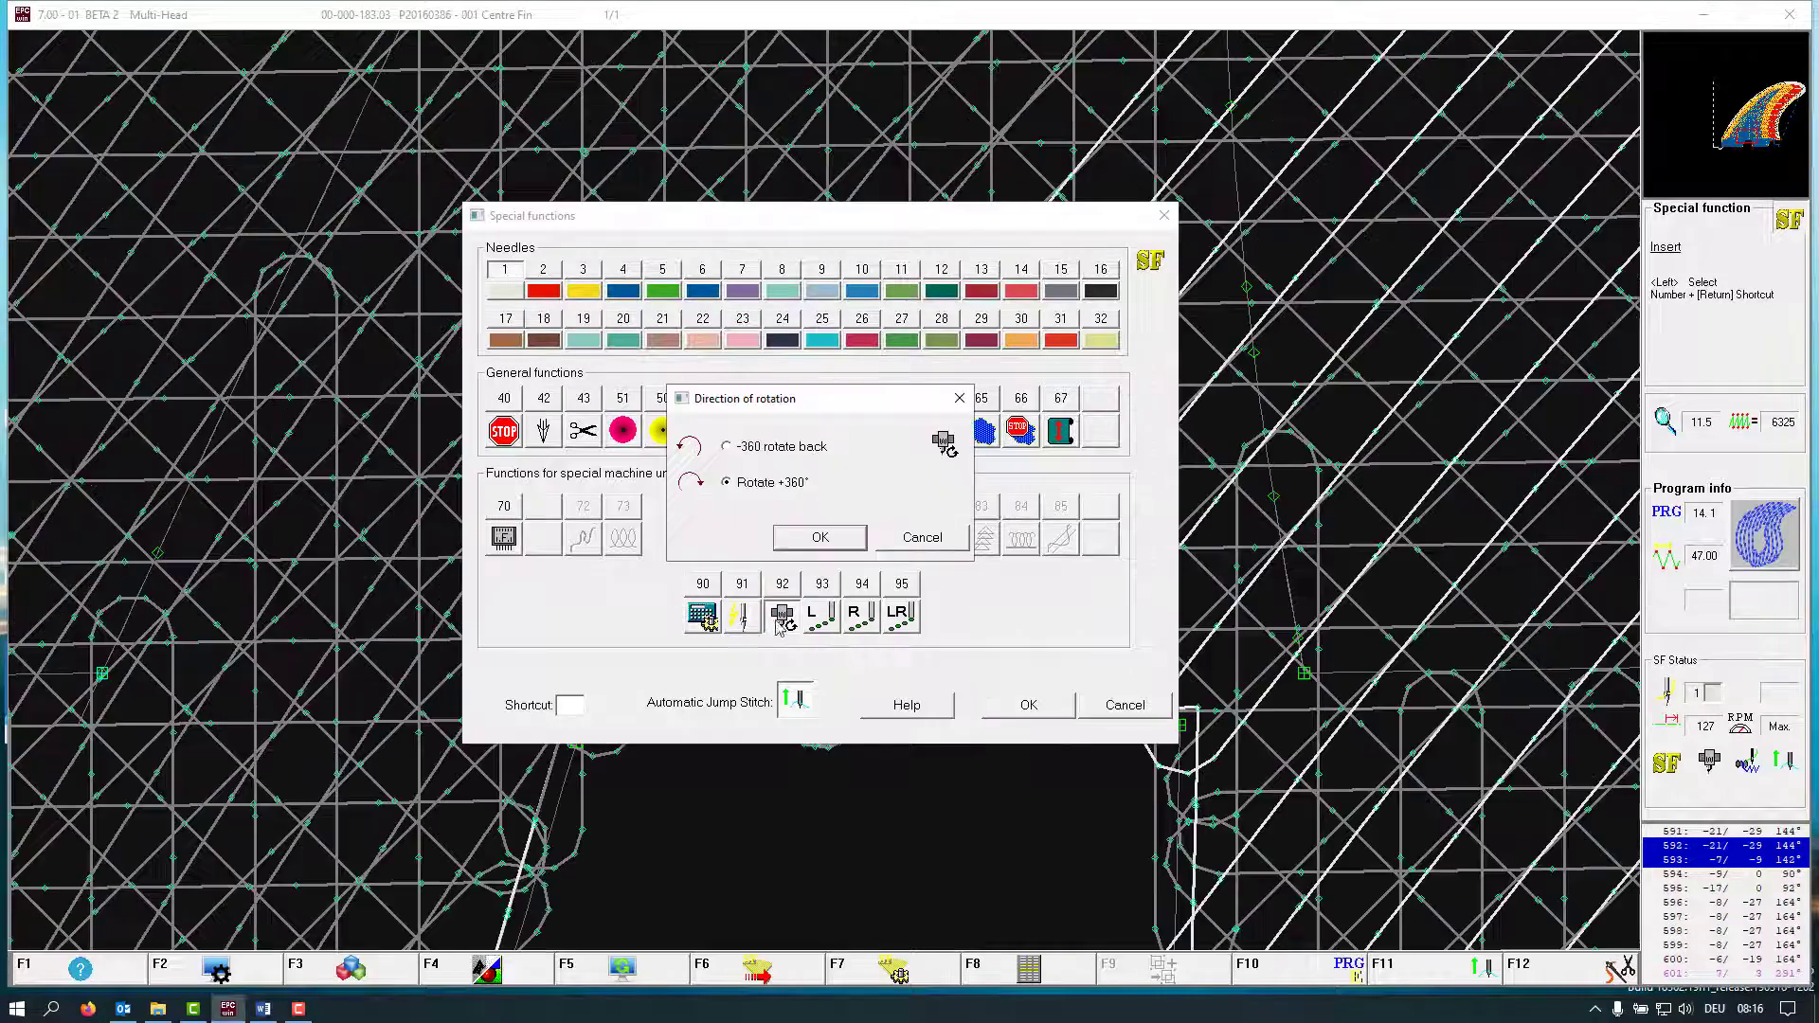
click(778, 450)
click(853, 535)
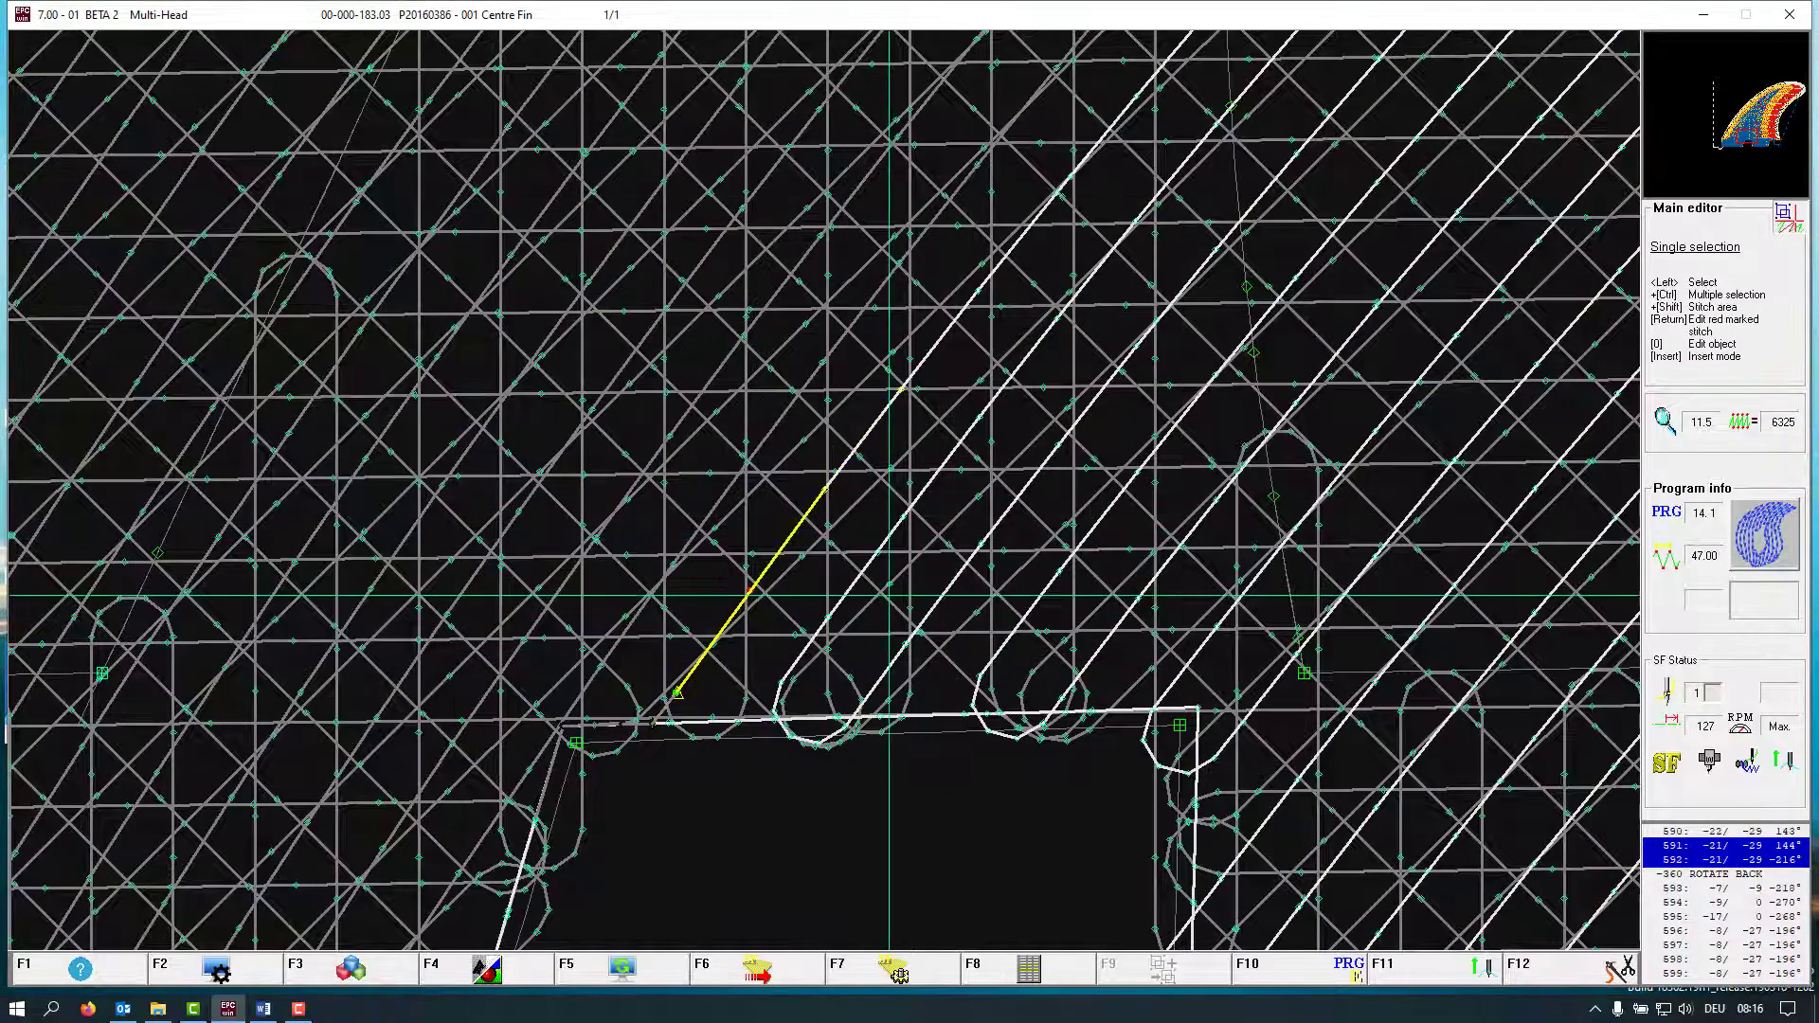
Step forward through the fill stitches following the rotate-back function
key(Right)
key(Right)
key(Right)
key(Right)
key(Right)
key(Right)
key(Right)
key(Right)
key(Right)
key(Right)
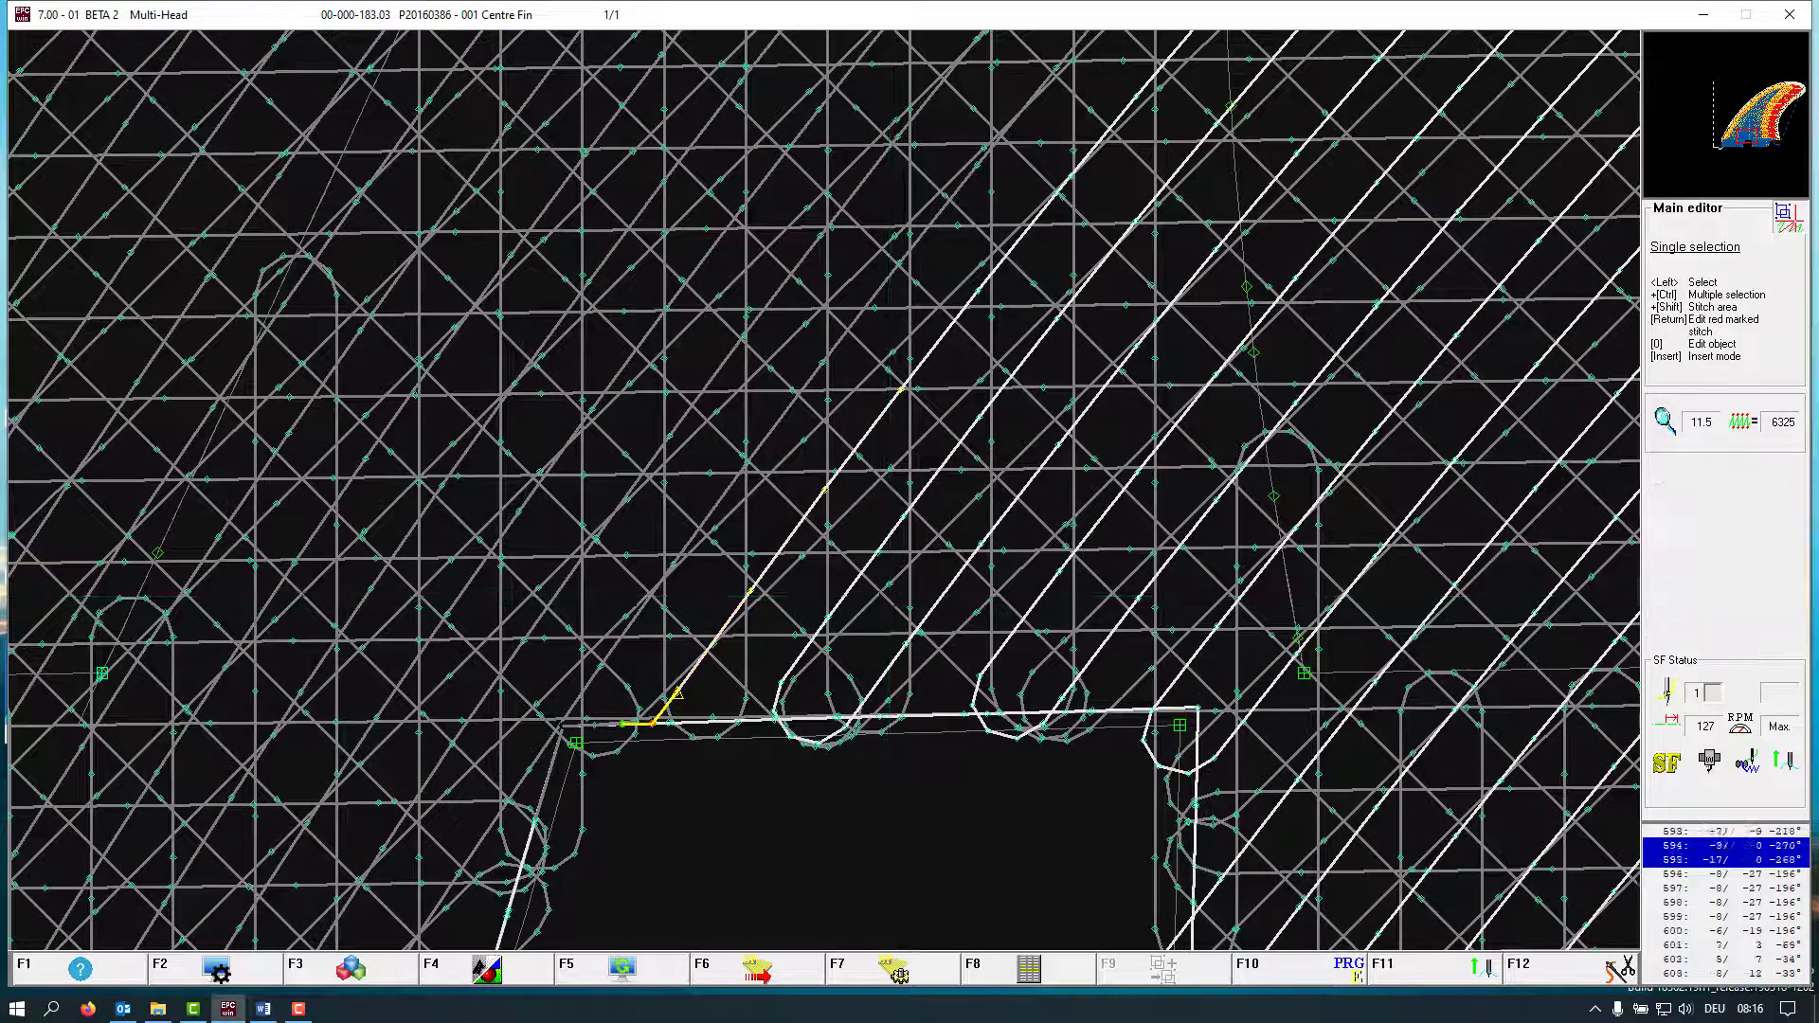
key(Right)
key(Right)
key(Right)
key(Right)
key(Right)
key(Right)
key(Right)
key(Right)
key(Right)
key(Right)
key(Right)
key(Right)
key(Right)
key(Right)
key(Right)
key(Right)
key(Right)
key(Right)
key(Right)
key(Right)
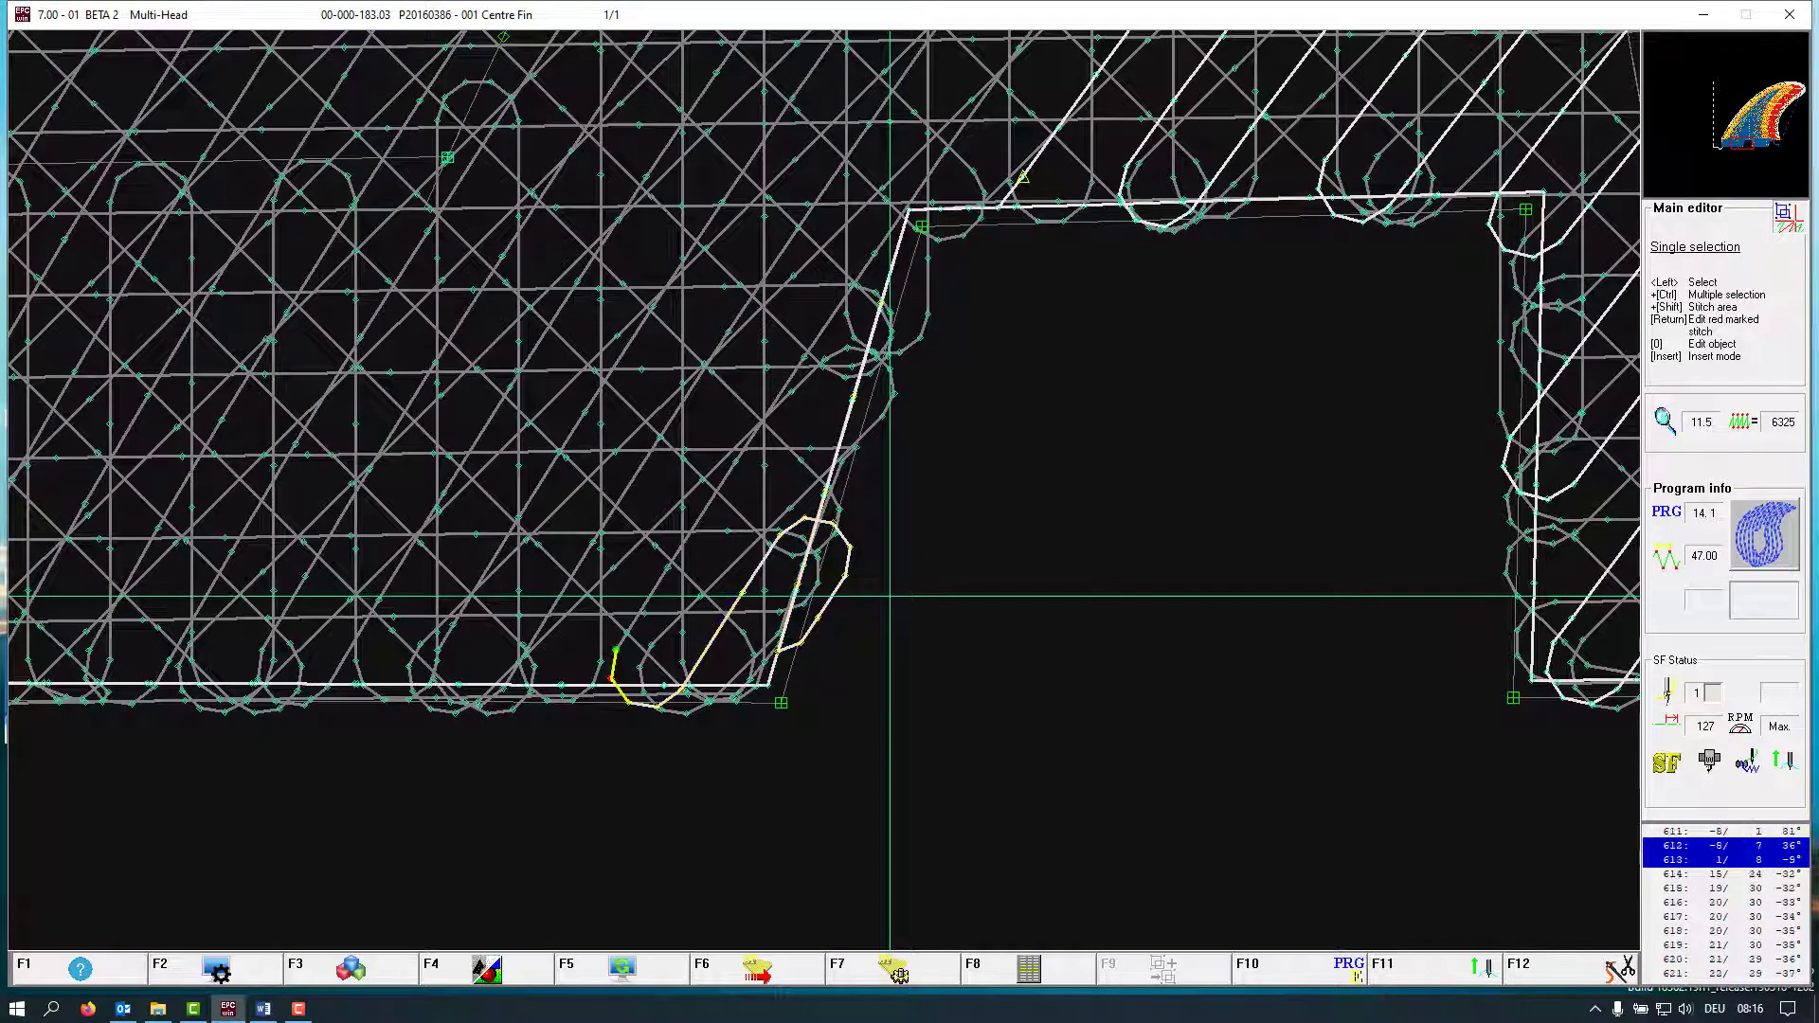
key(Right)
key(Right)
key(Right)
key(Right)
key(Right)
key(Right)
key(Right)
key(Right)
key(Right)
key(Right)
key(Right)
key(Right)
key(Right)
key(Right)
key(Right)
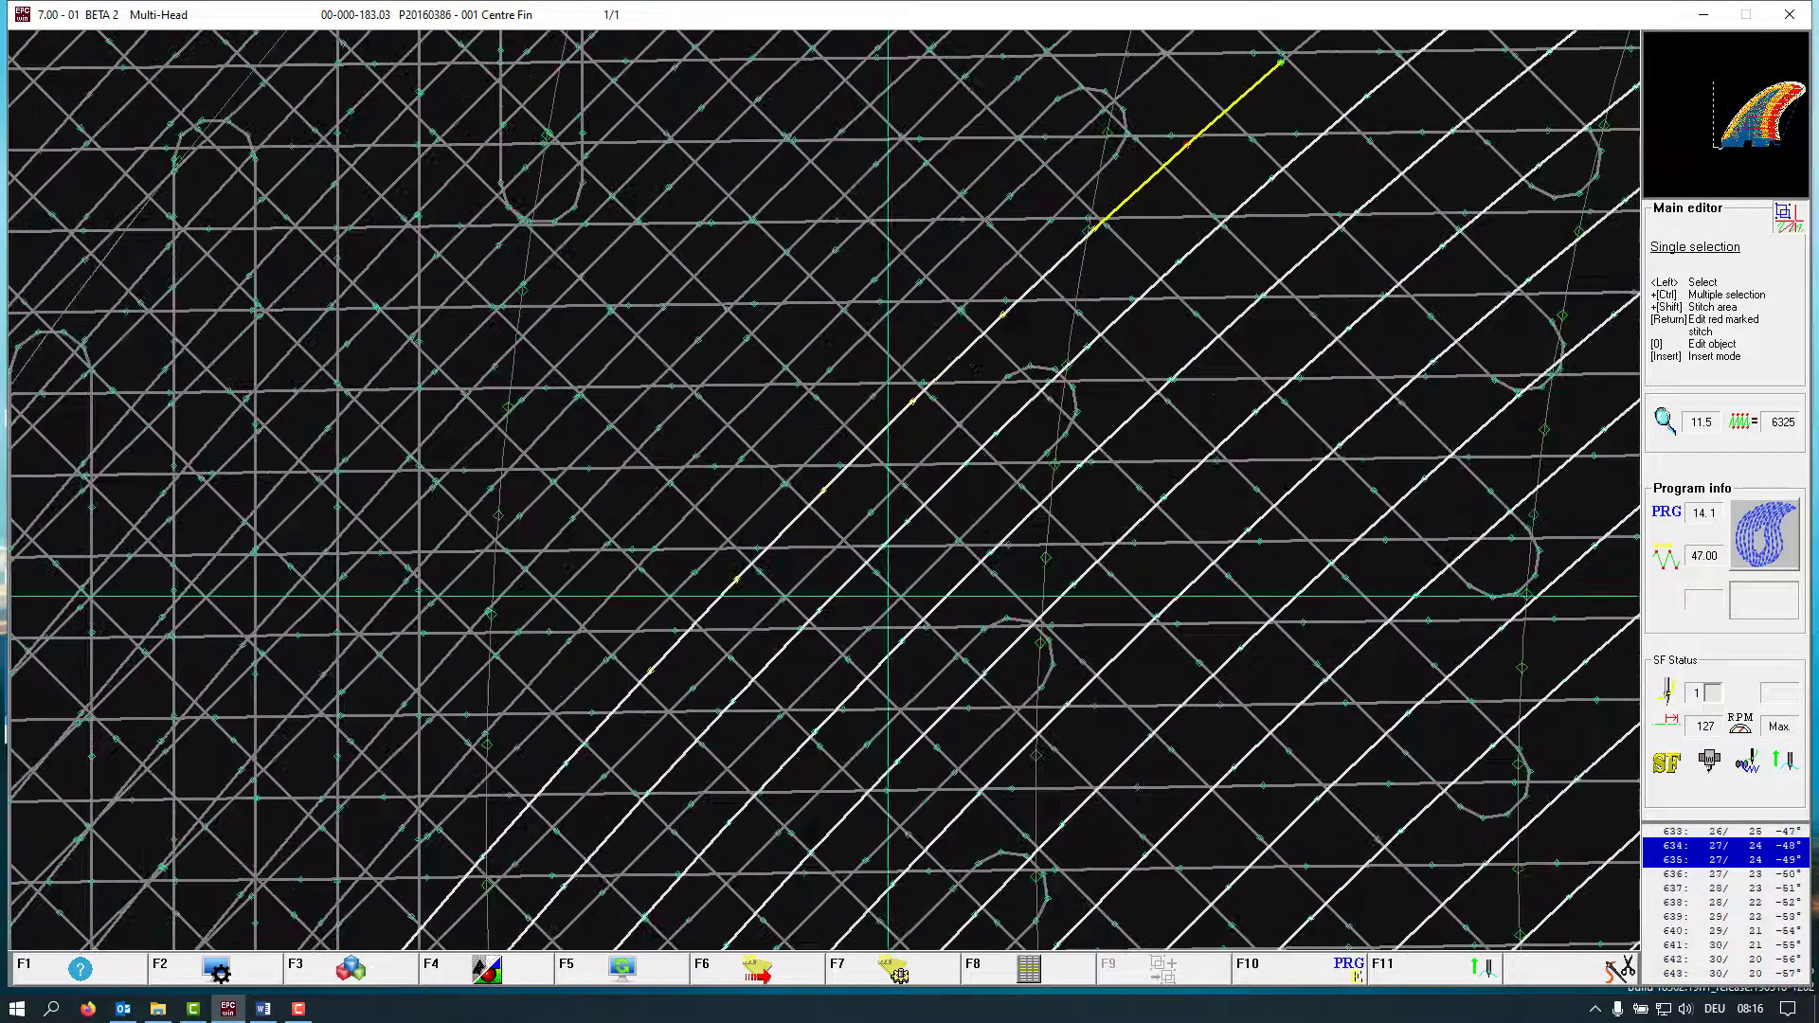
key(Right)
key(Right)
key(Right)
key(Right)
key(Right)
key(Right)
key(Right)
key(Right)
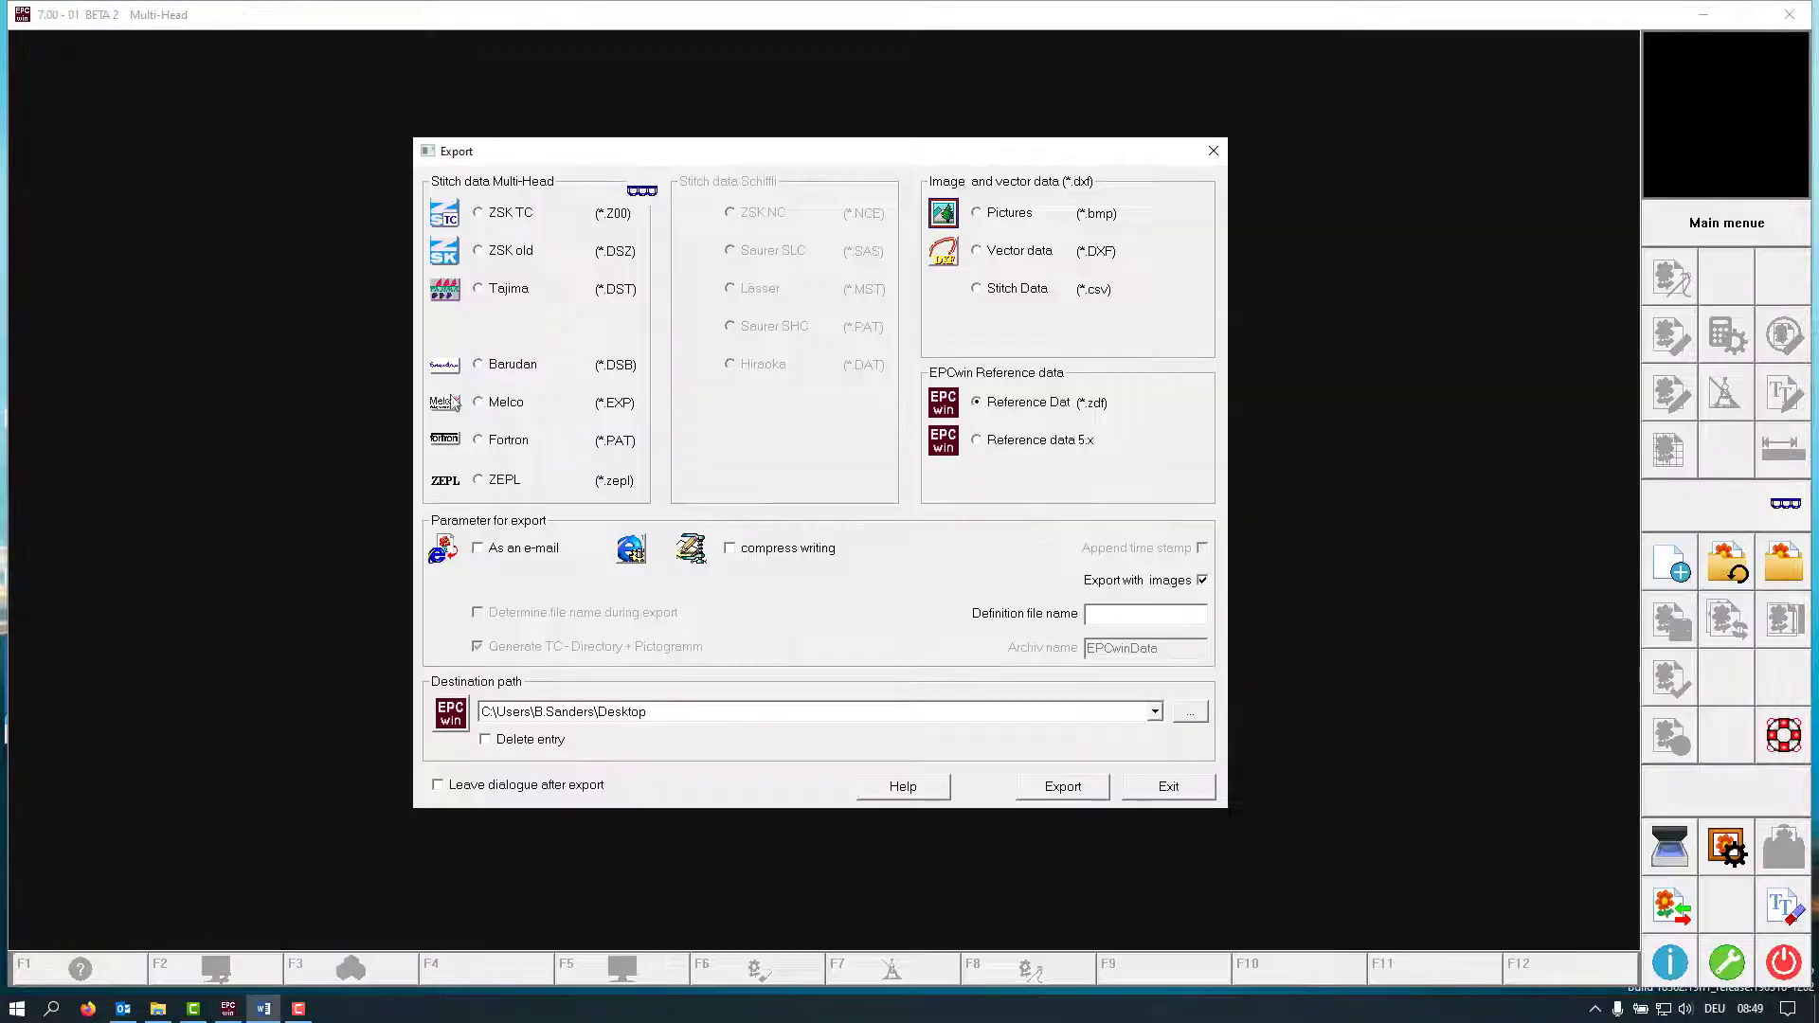
Export the design as ZSK TC data with 'Skip needle change' enabled and confirm the success message
click(523, 216)
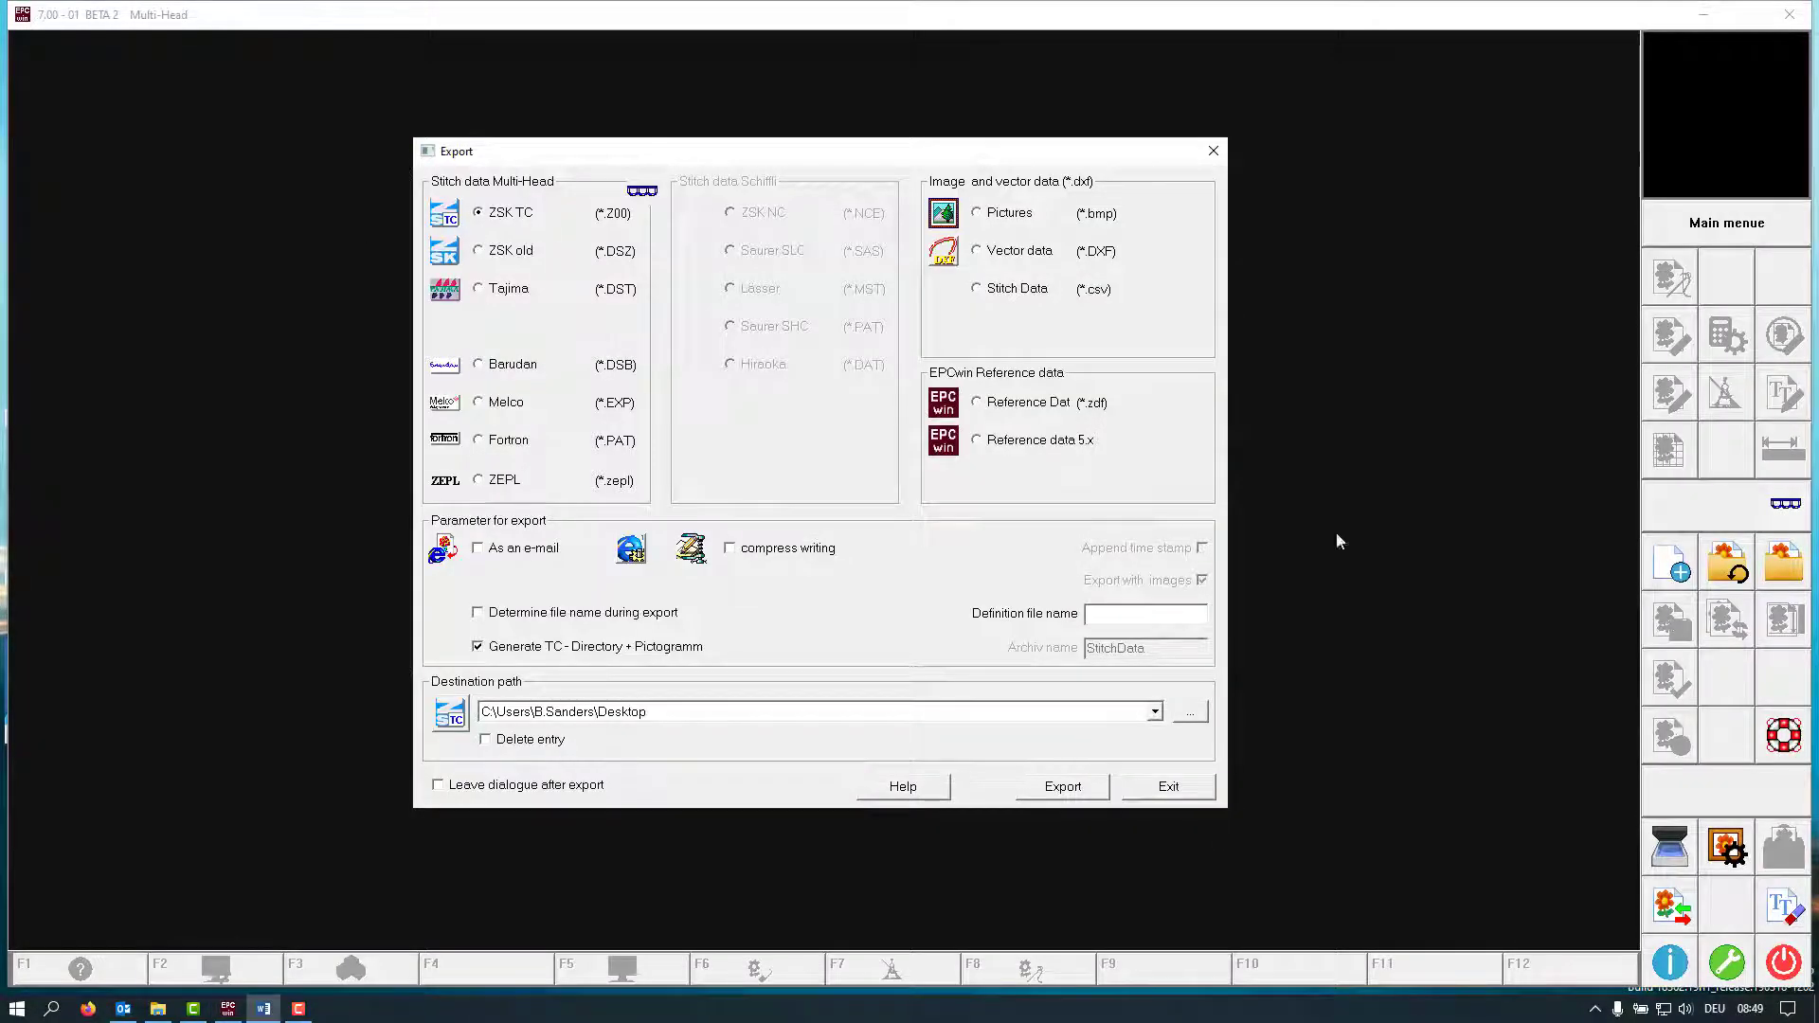
click(1077, 792)
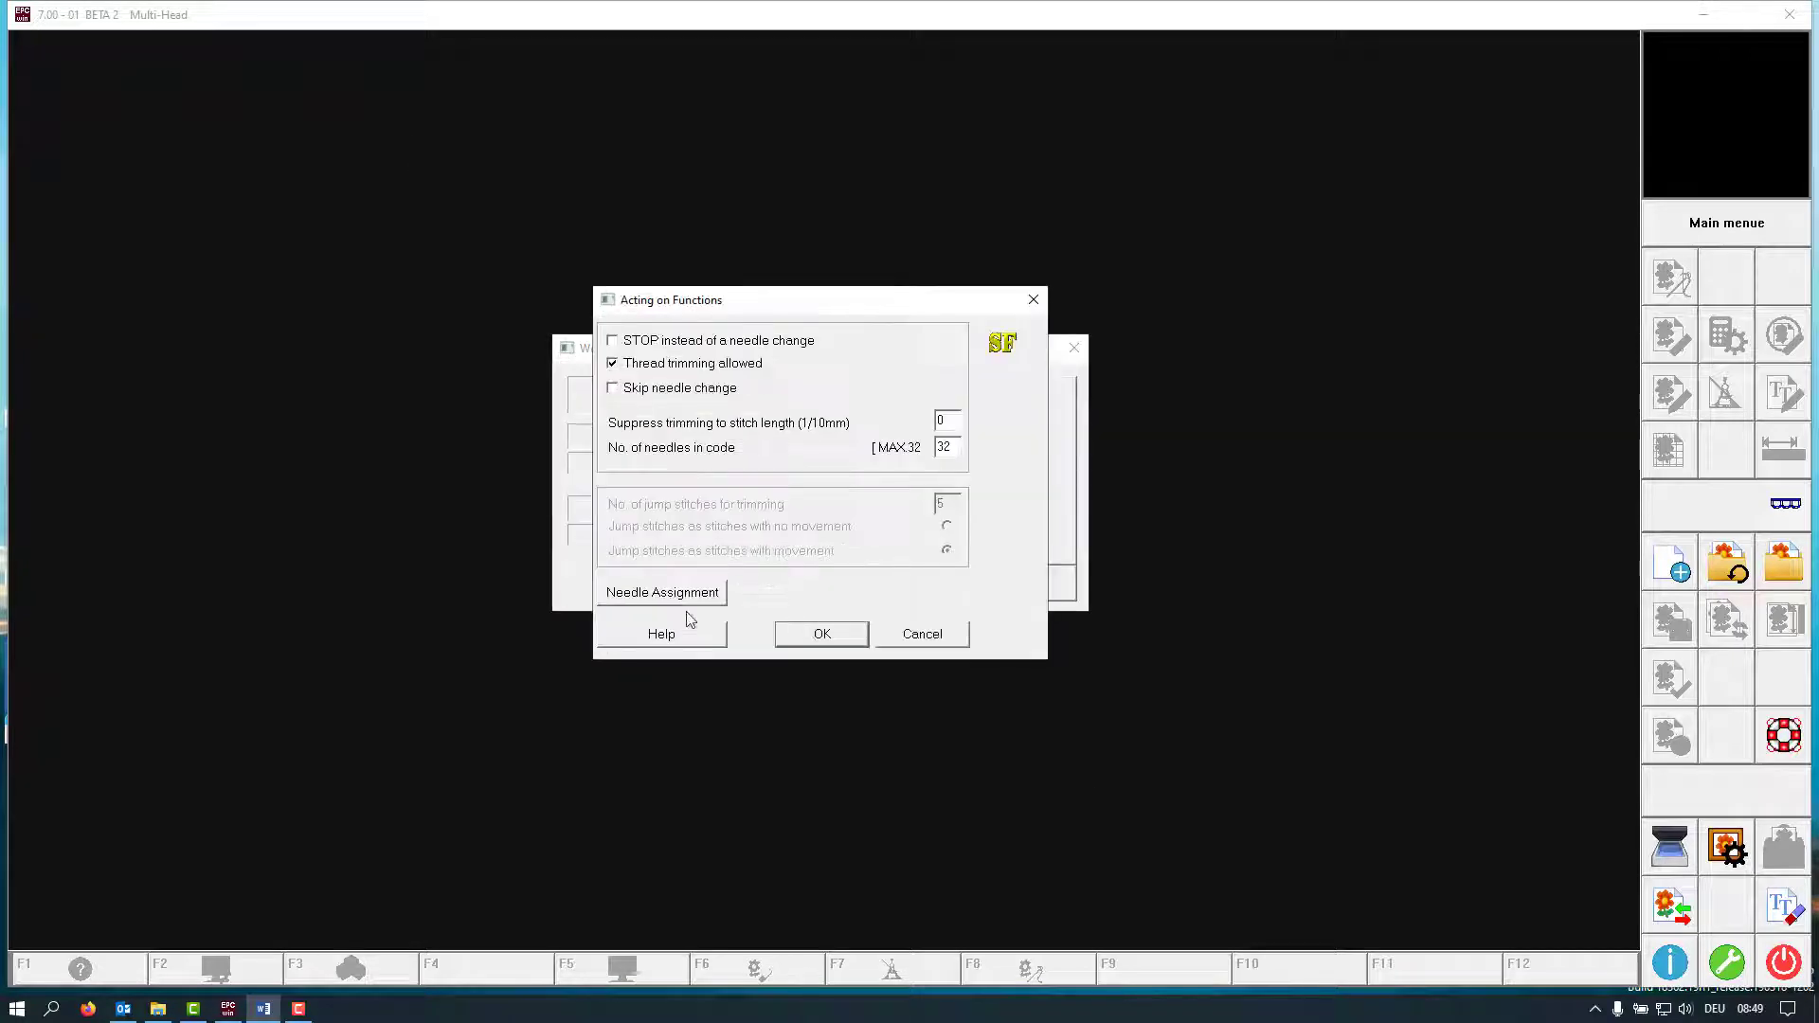
click(646, 393)
click(851, 643)
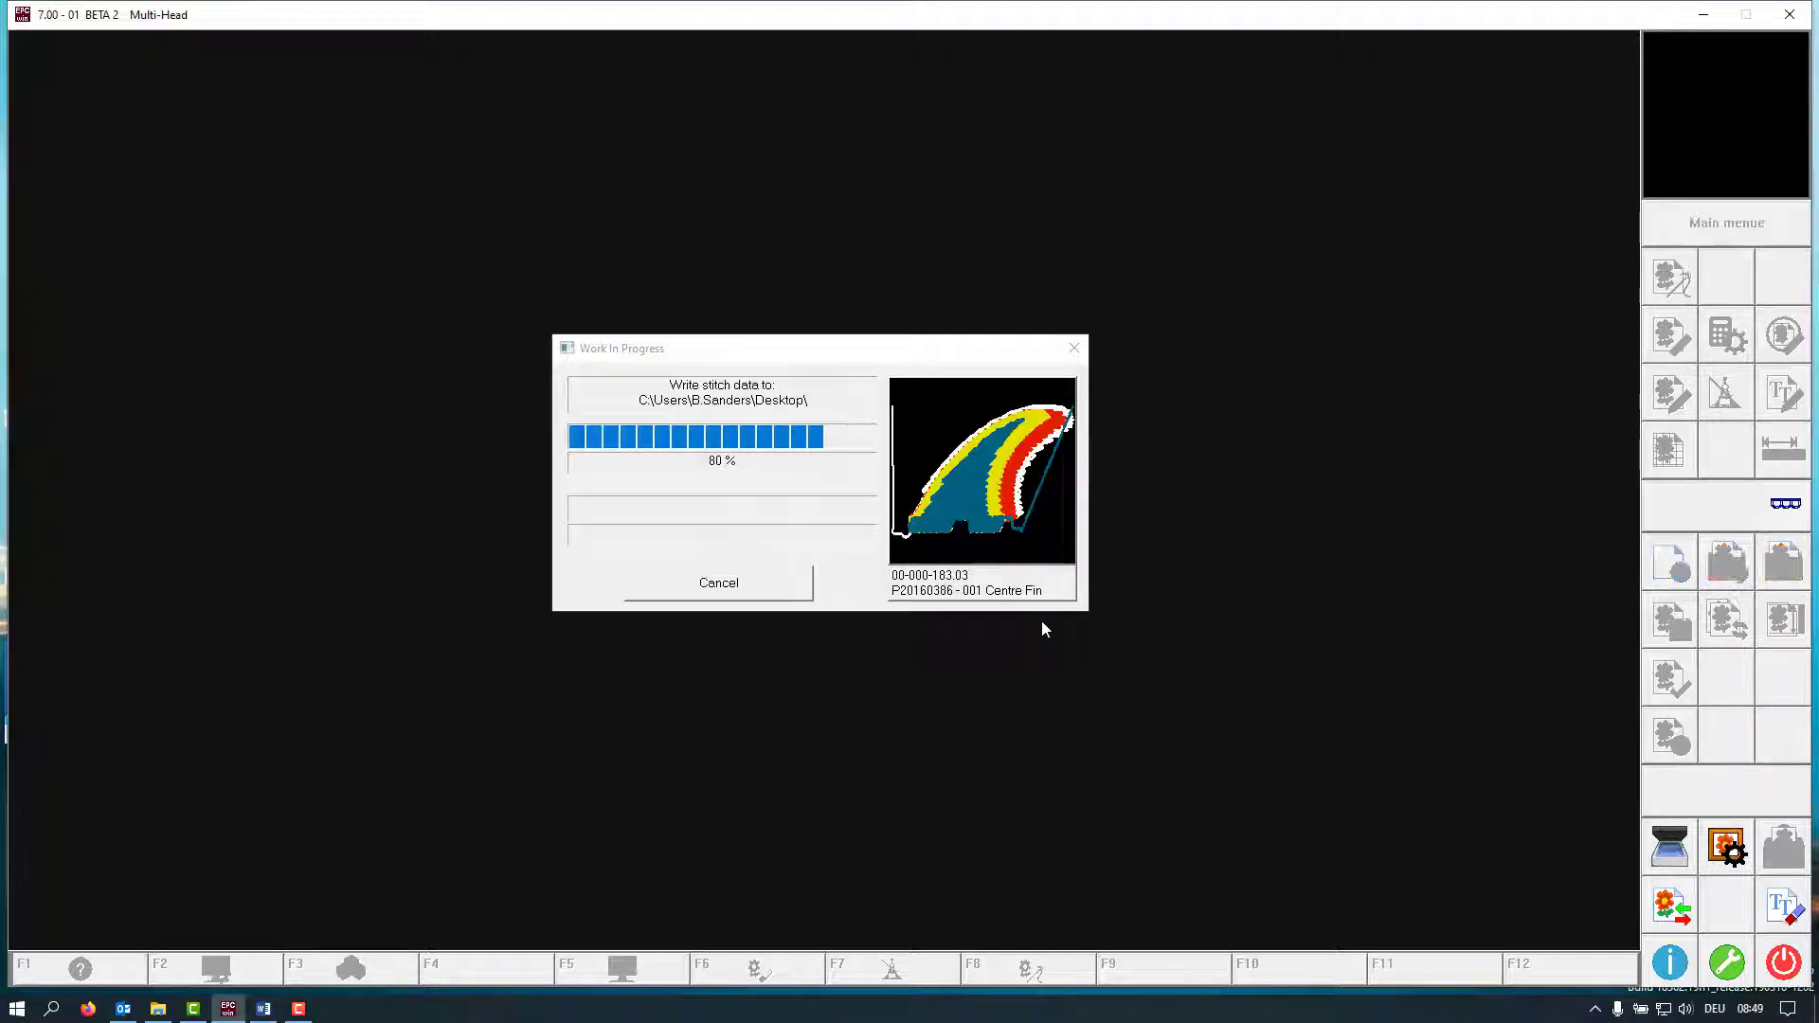
click(939, 538)
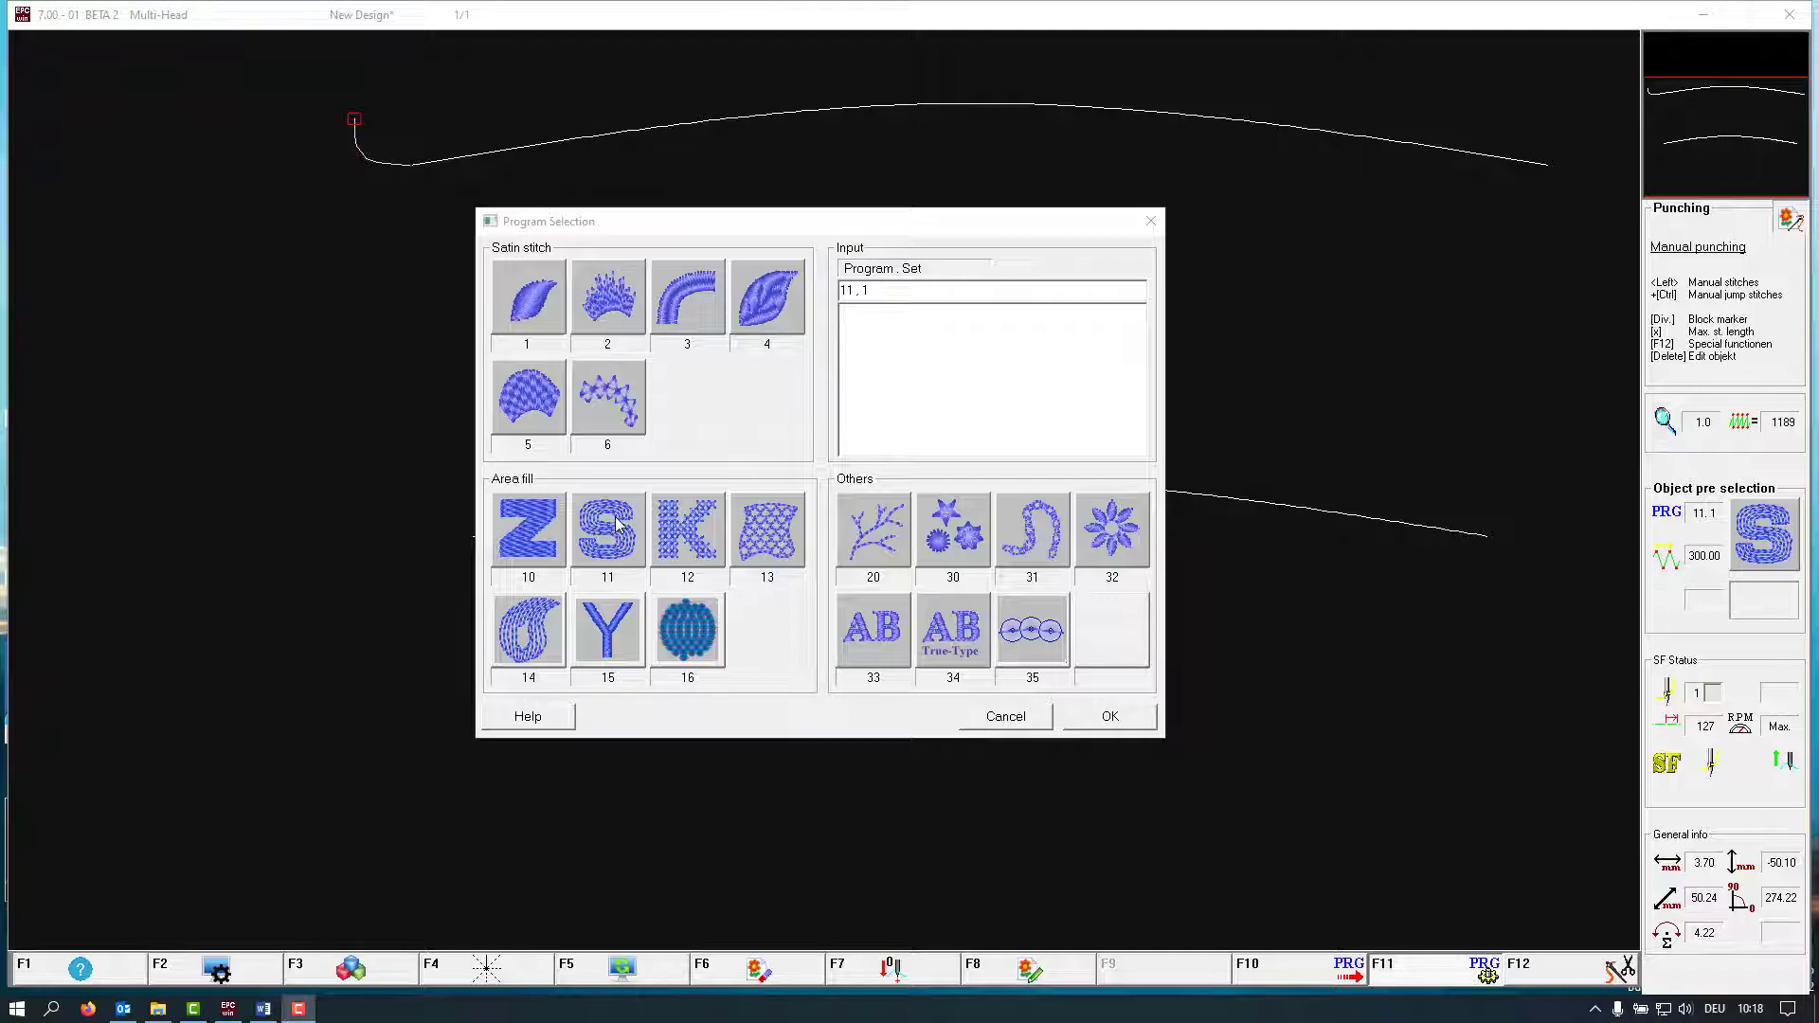
Build a program 11.1 fill between the upper and lower curves, calculated to 1180 stitches
double_click(617, 524)
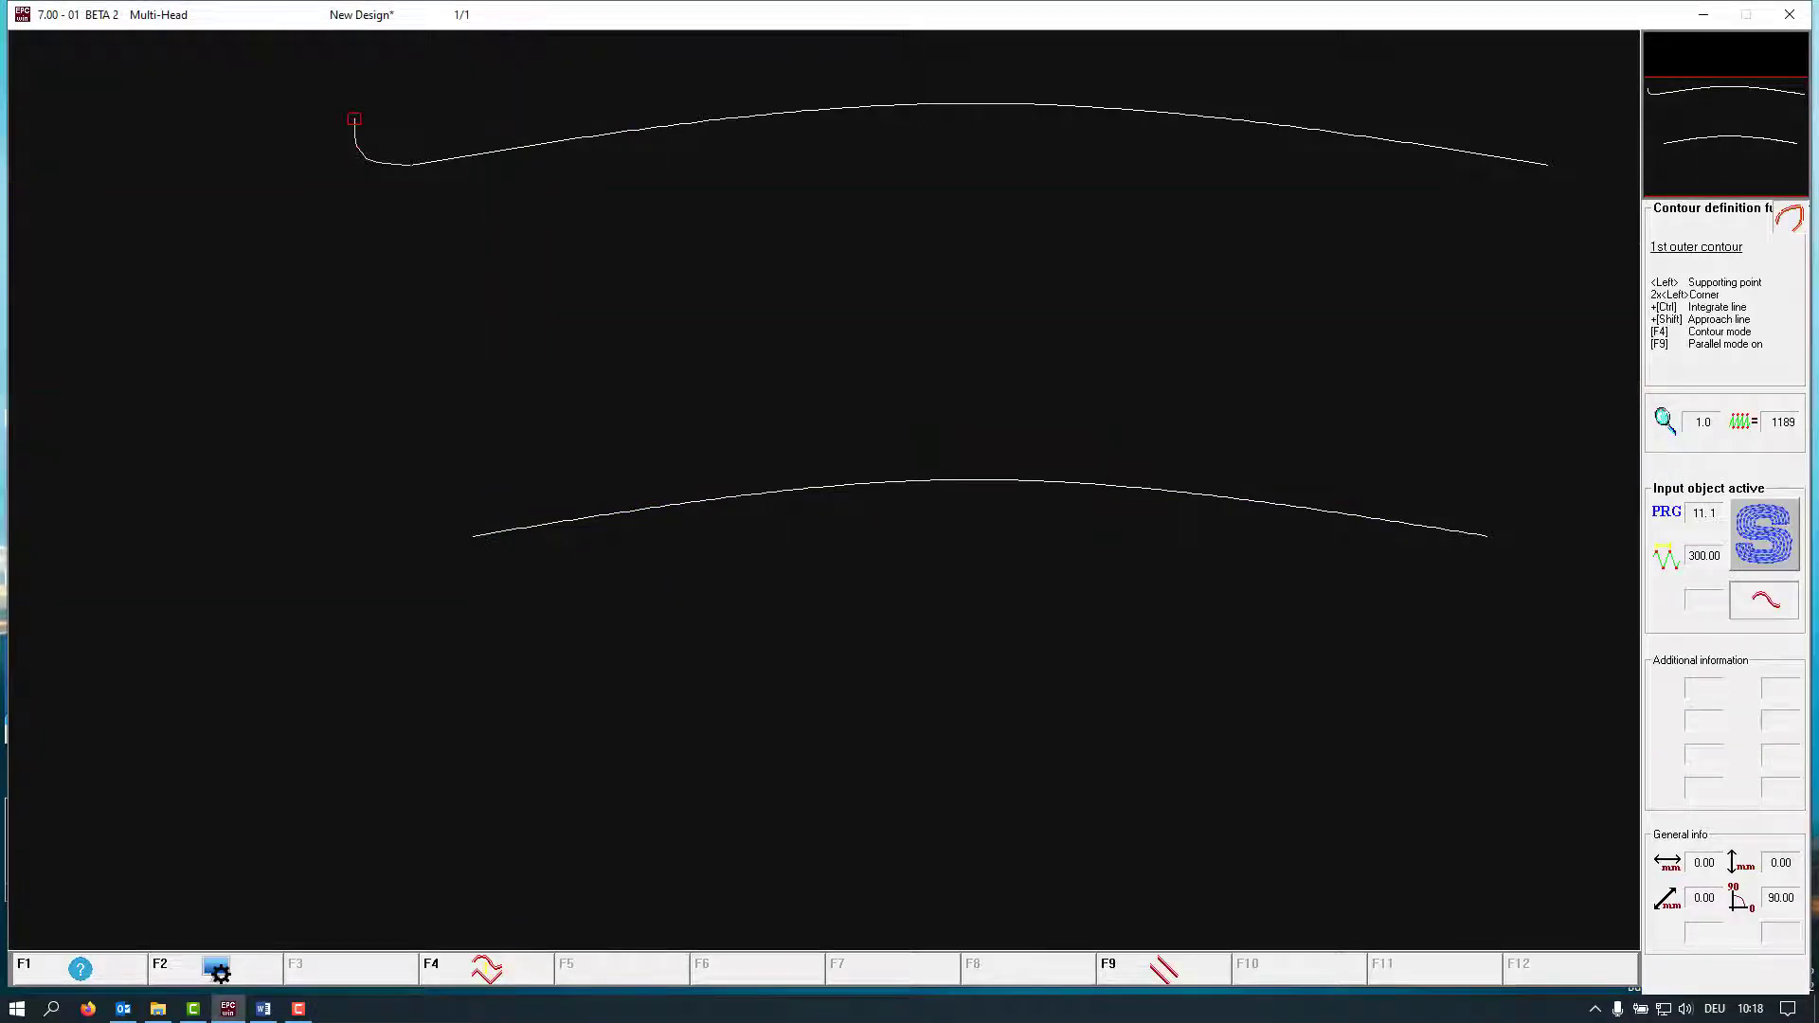
ctrl+click(542, 143)
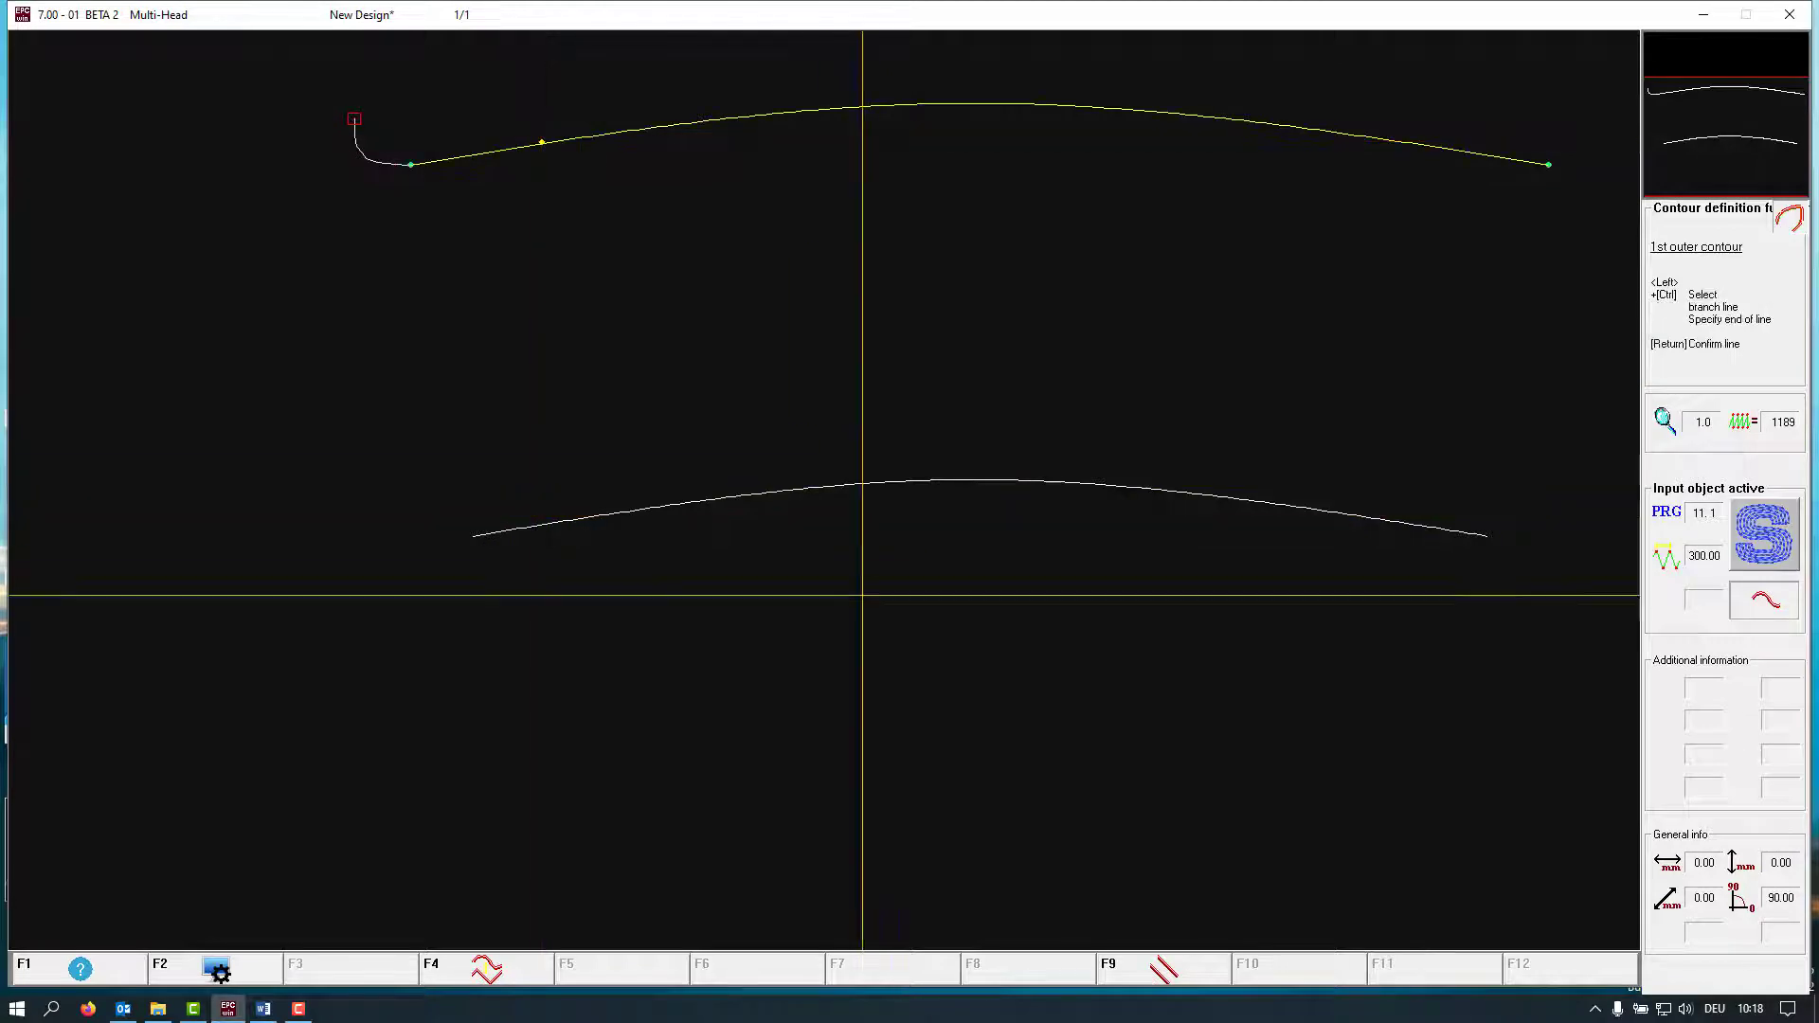
key(Return)
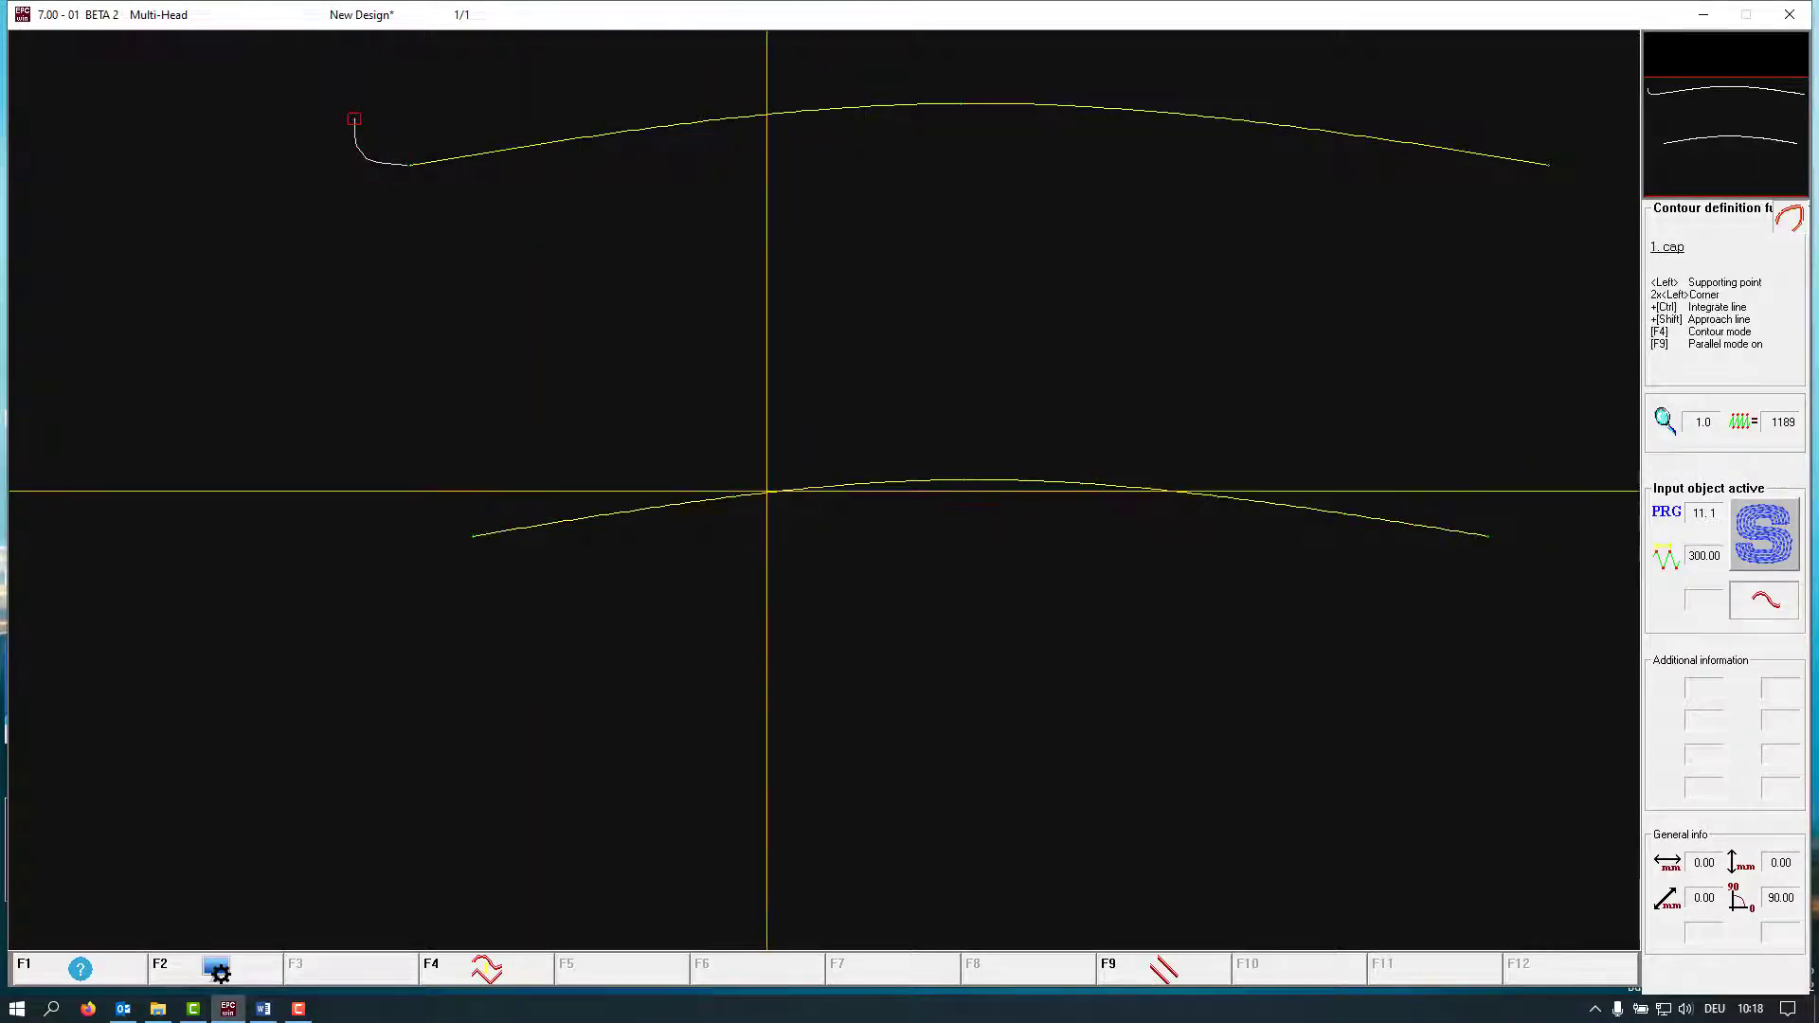
key(Return)
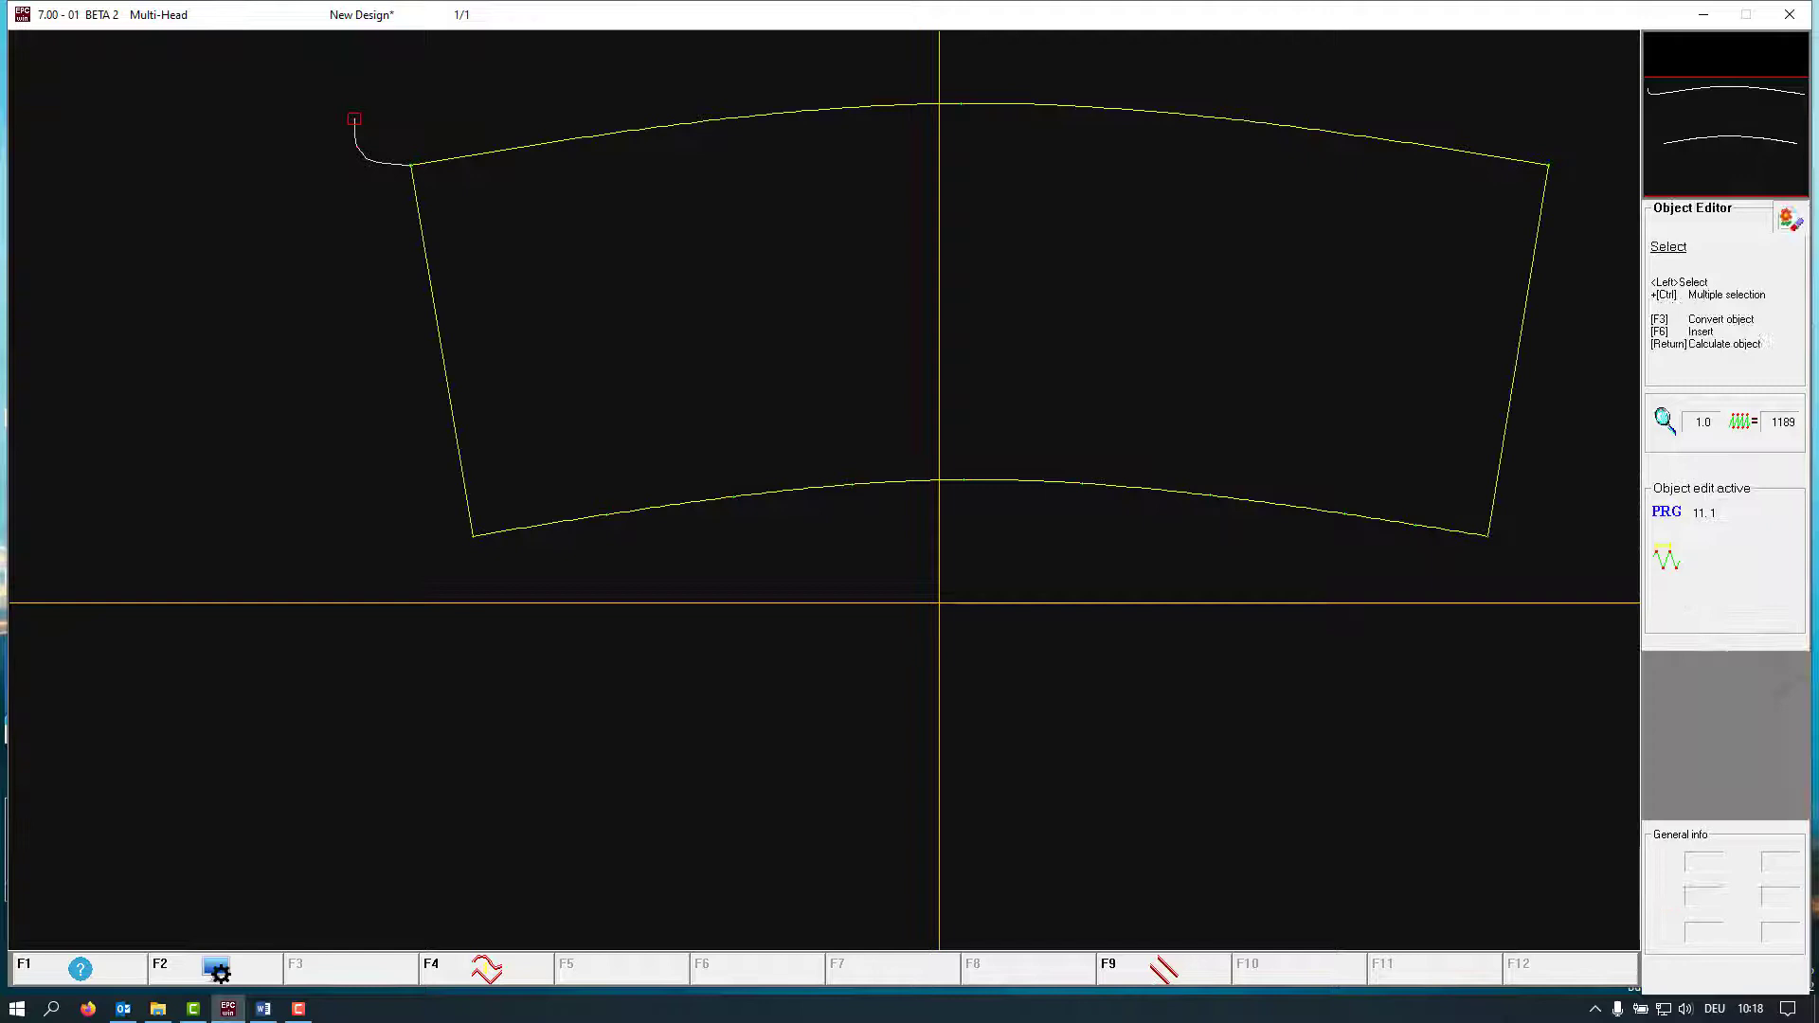
key(Return)
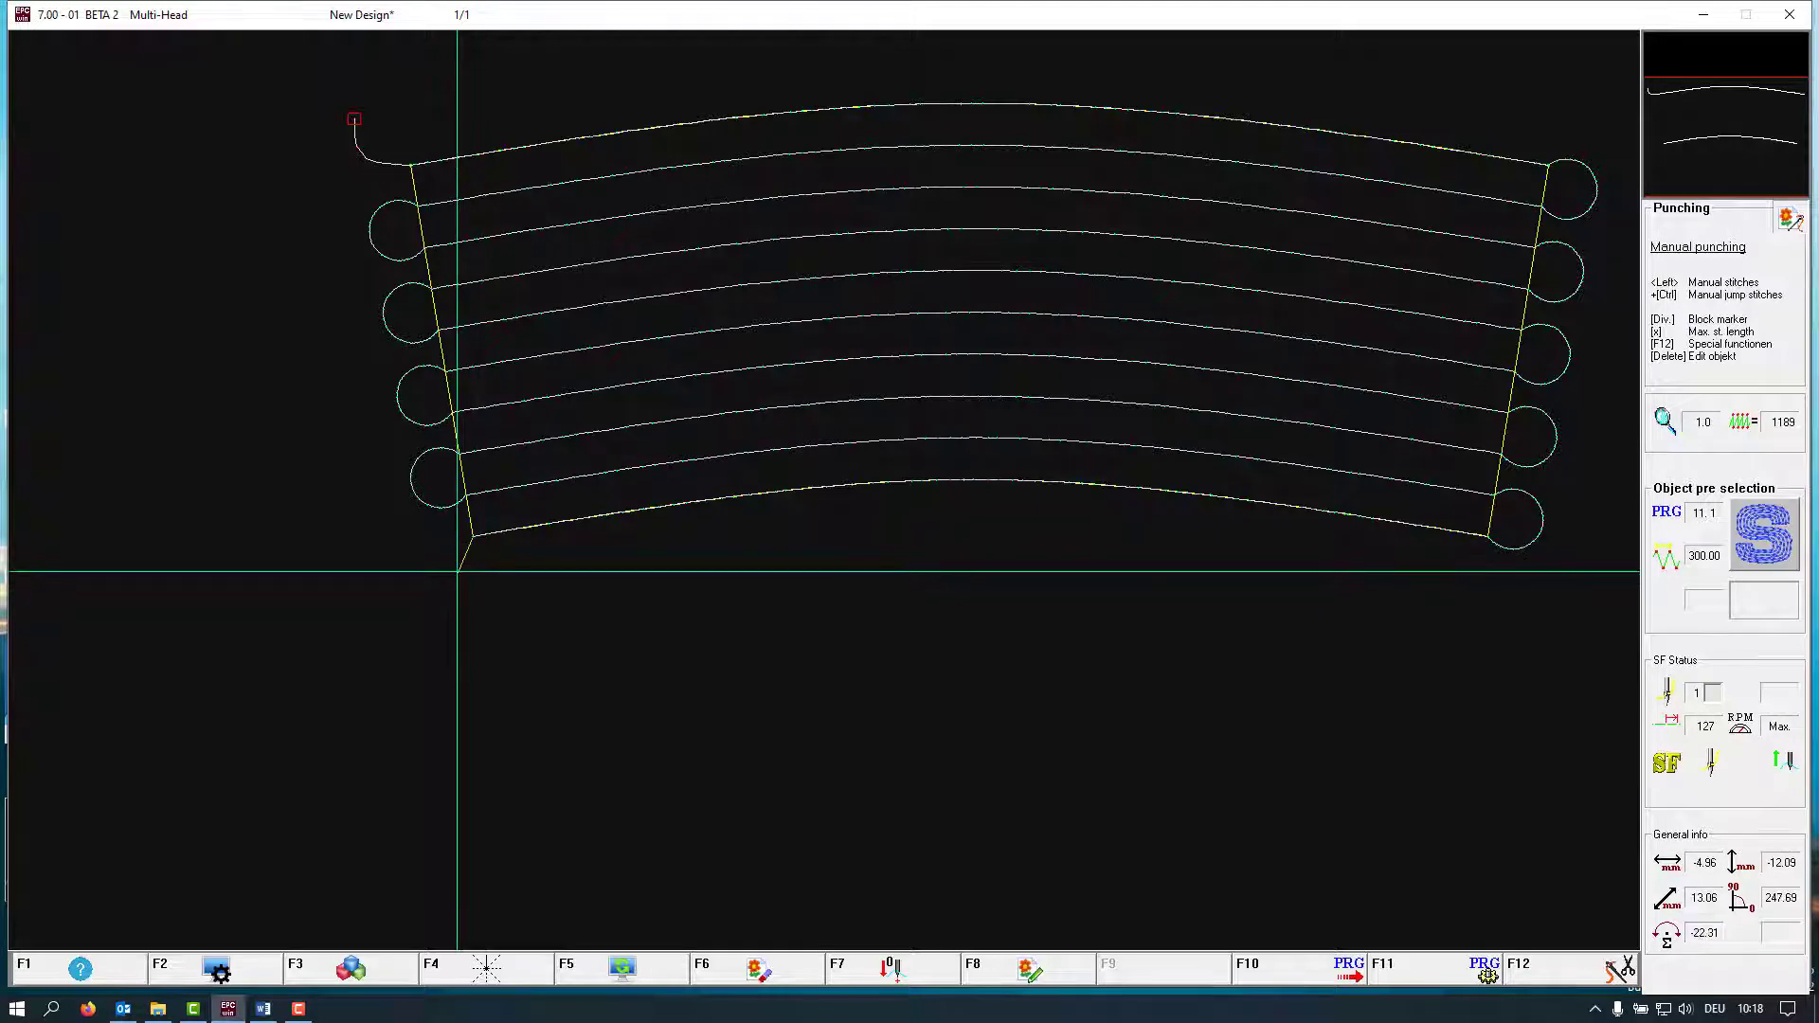
key(Delete)
key(F7)
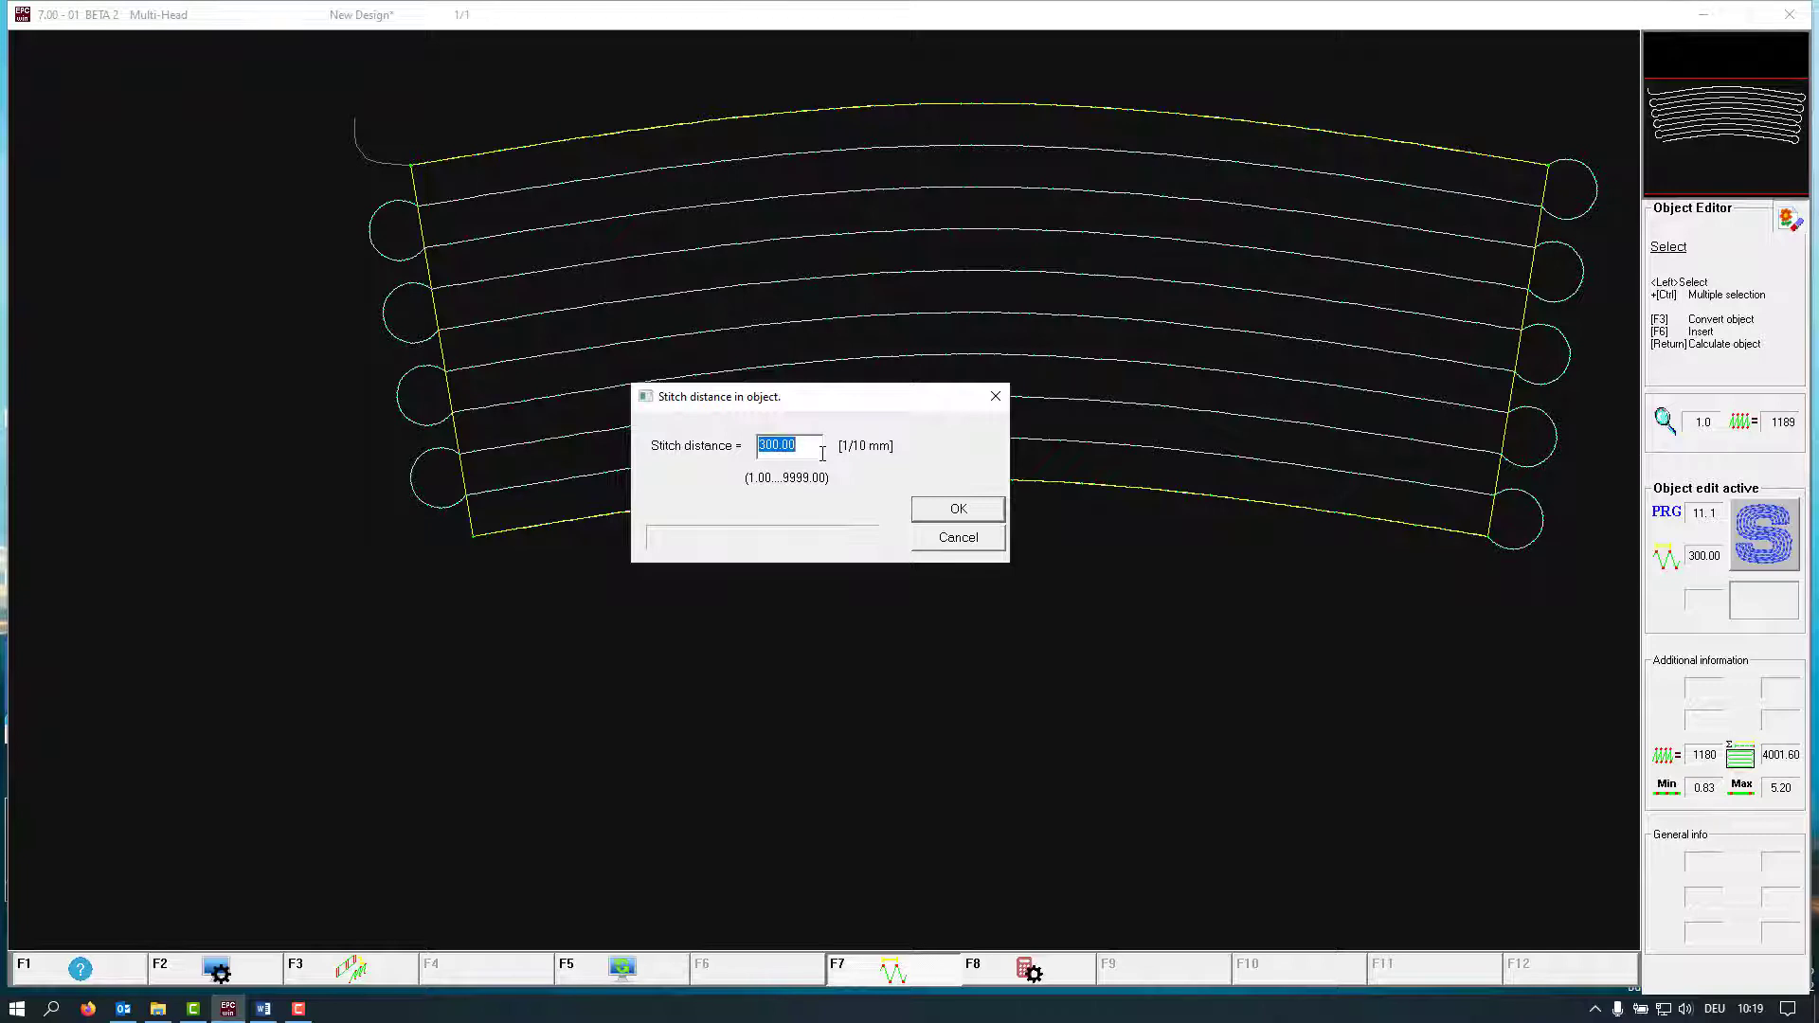
Keep stitch distance 300.00, zoom on the right-end loop turns, and open the Standard Fill - clean edge set
click(985, 512)
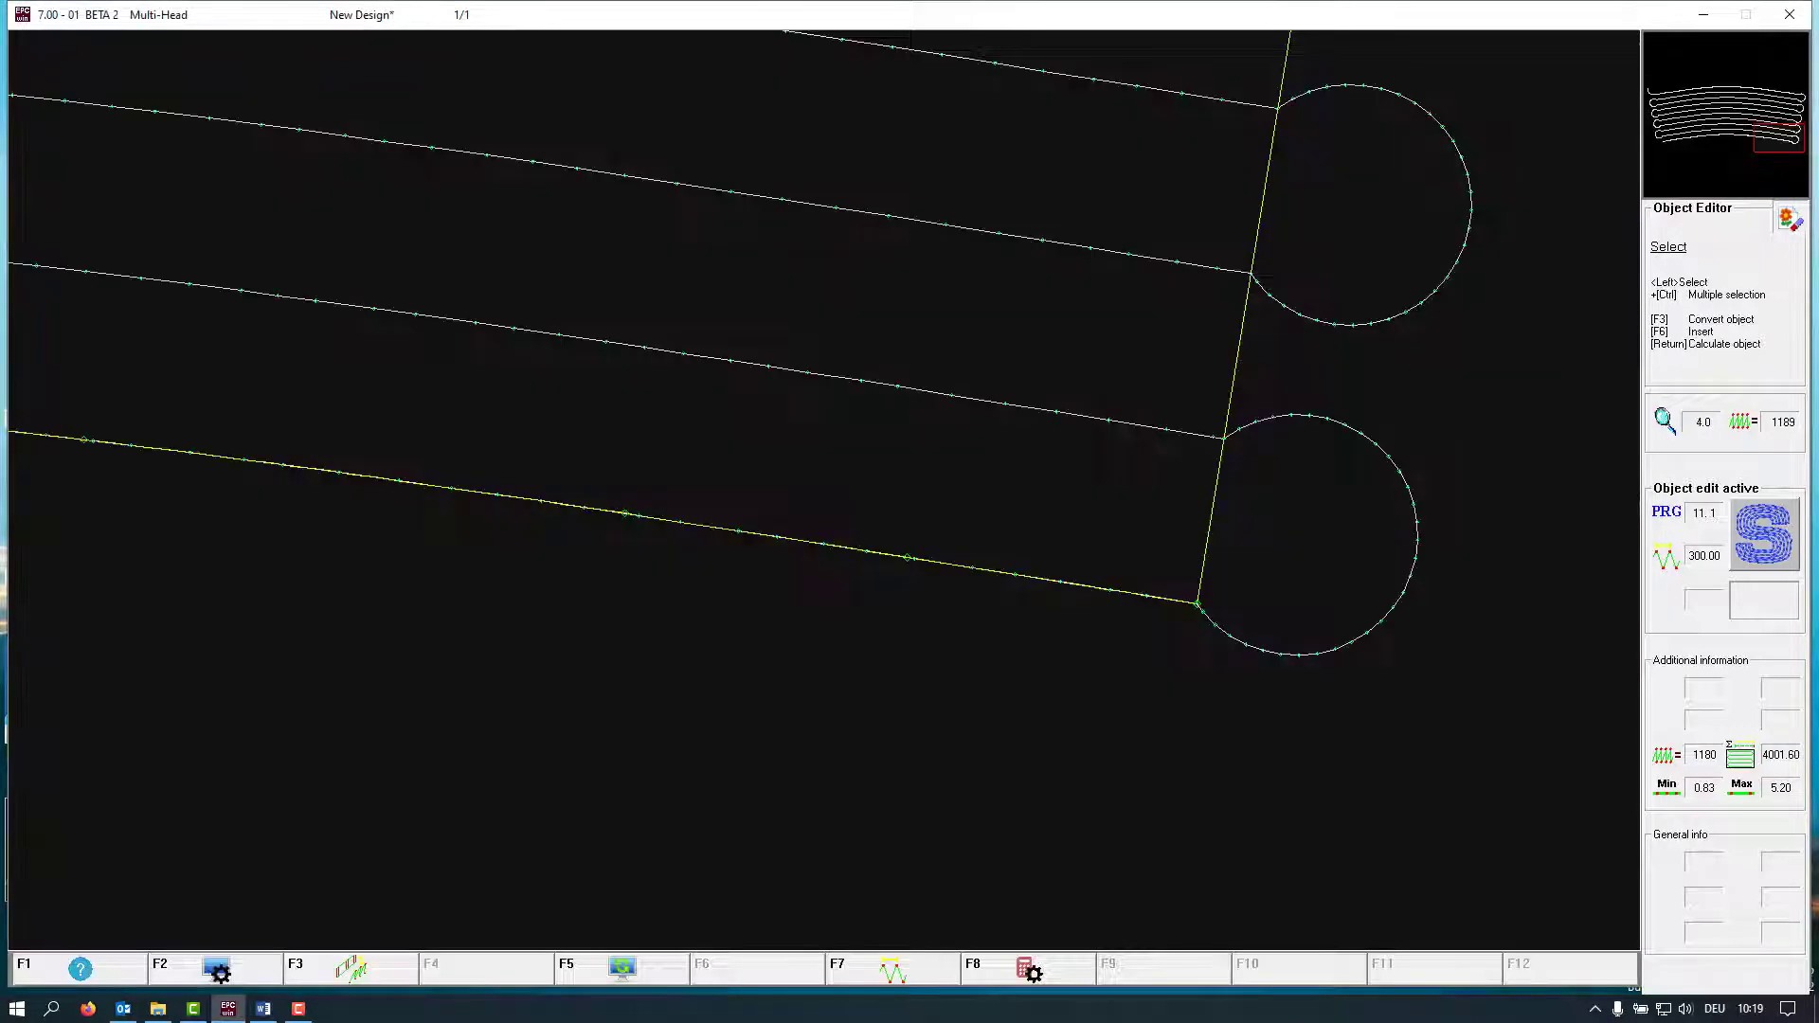
click(1228, 771)
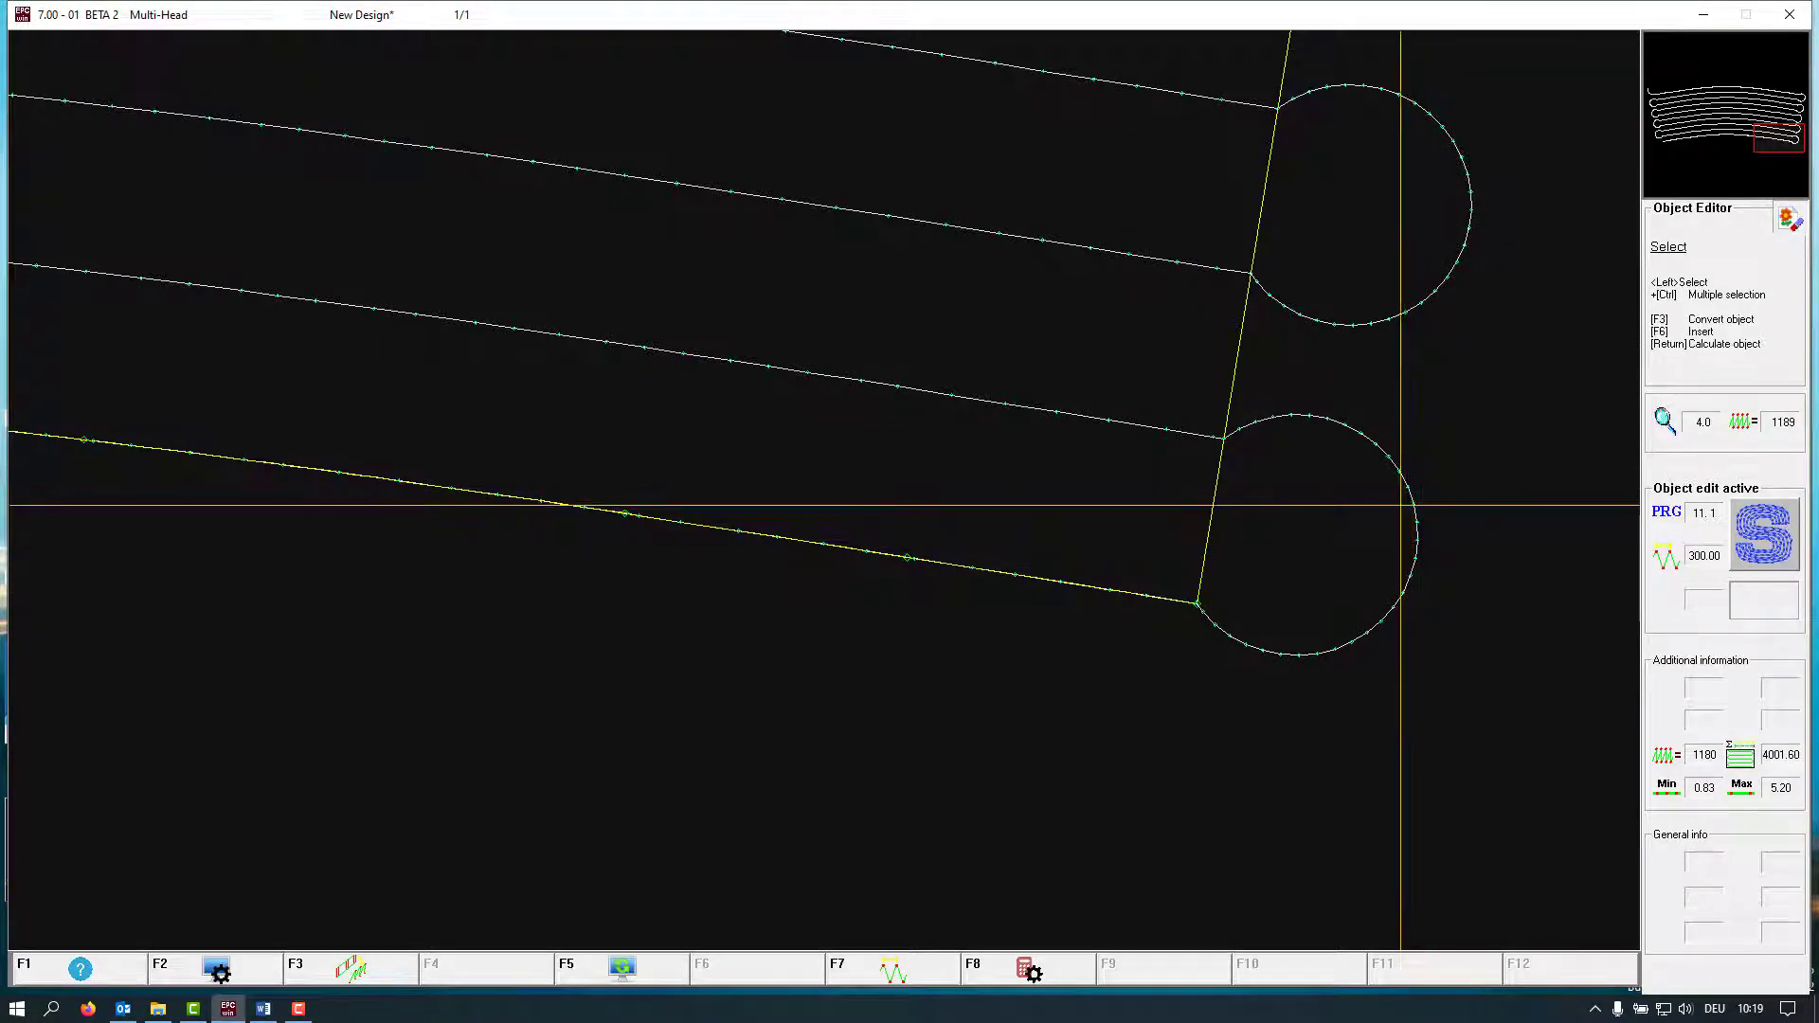
right_click(1485, 649)
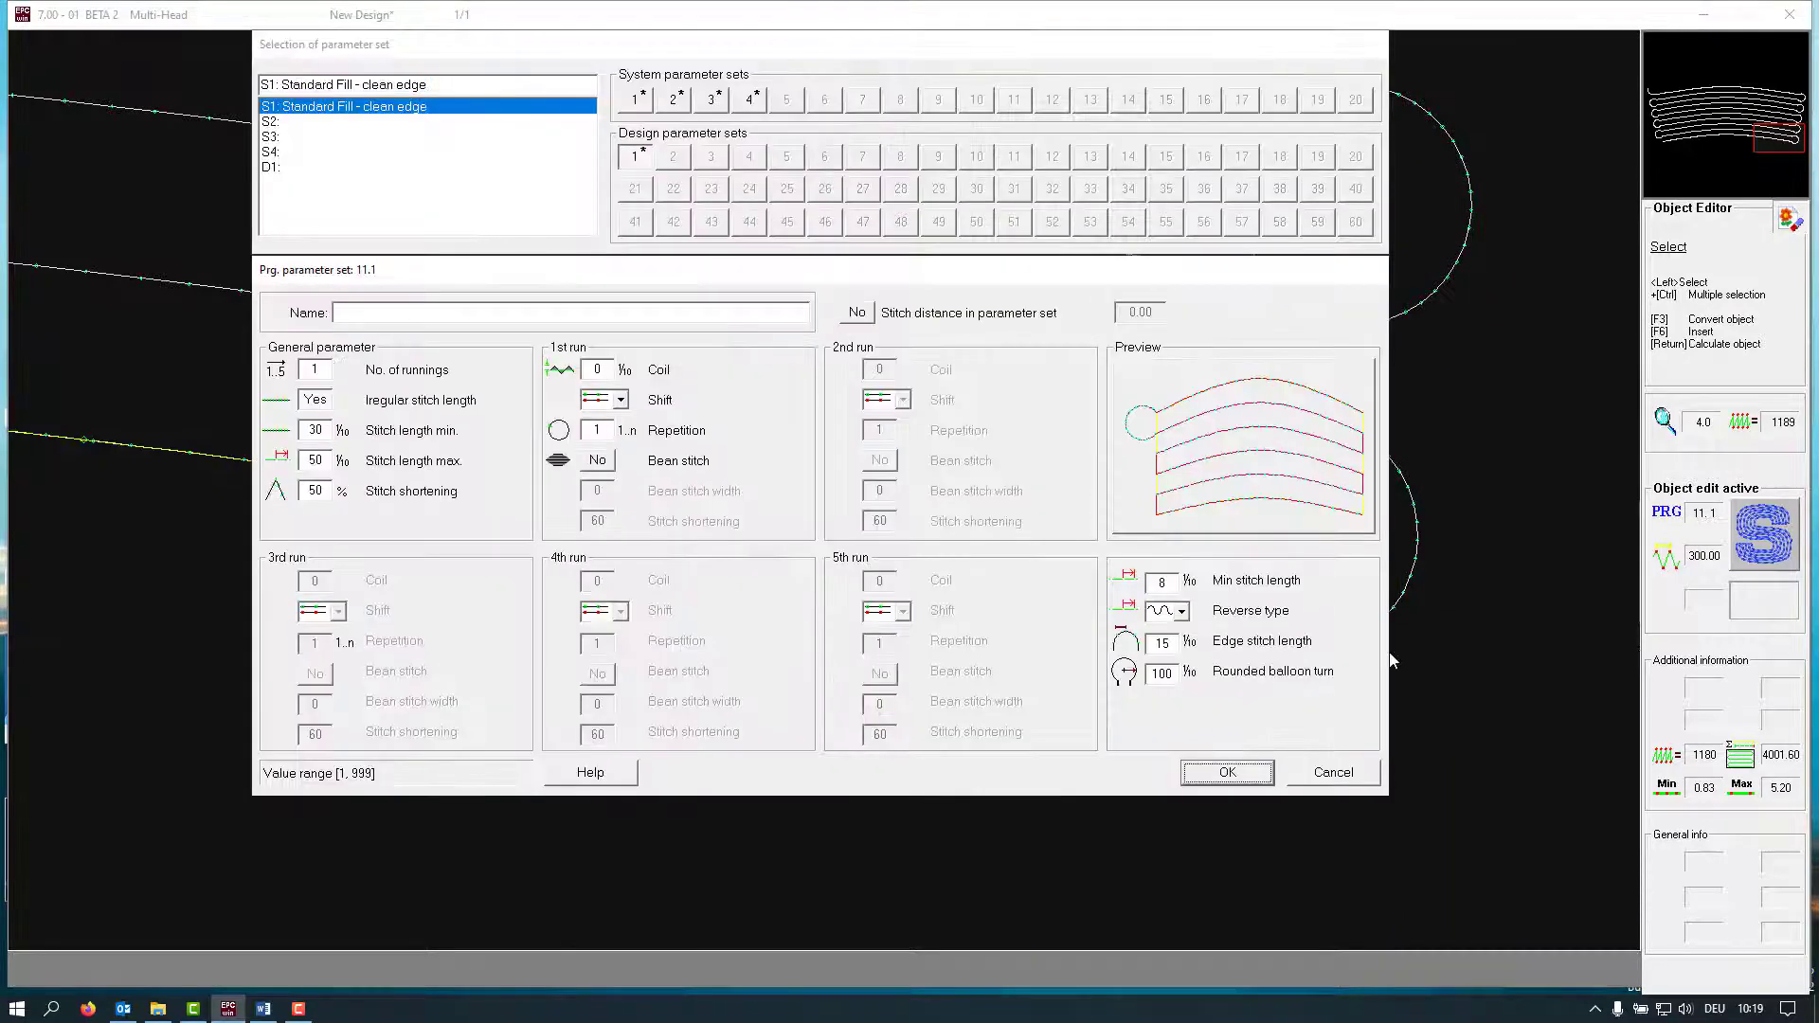
Turn irregular stitch length off and set maximum stitch length to 60, recalculating the fill
click(332, 403)
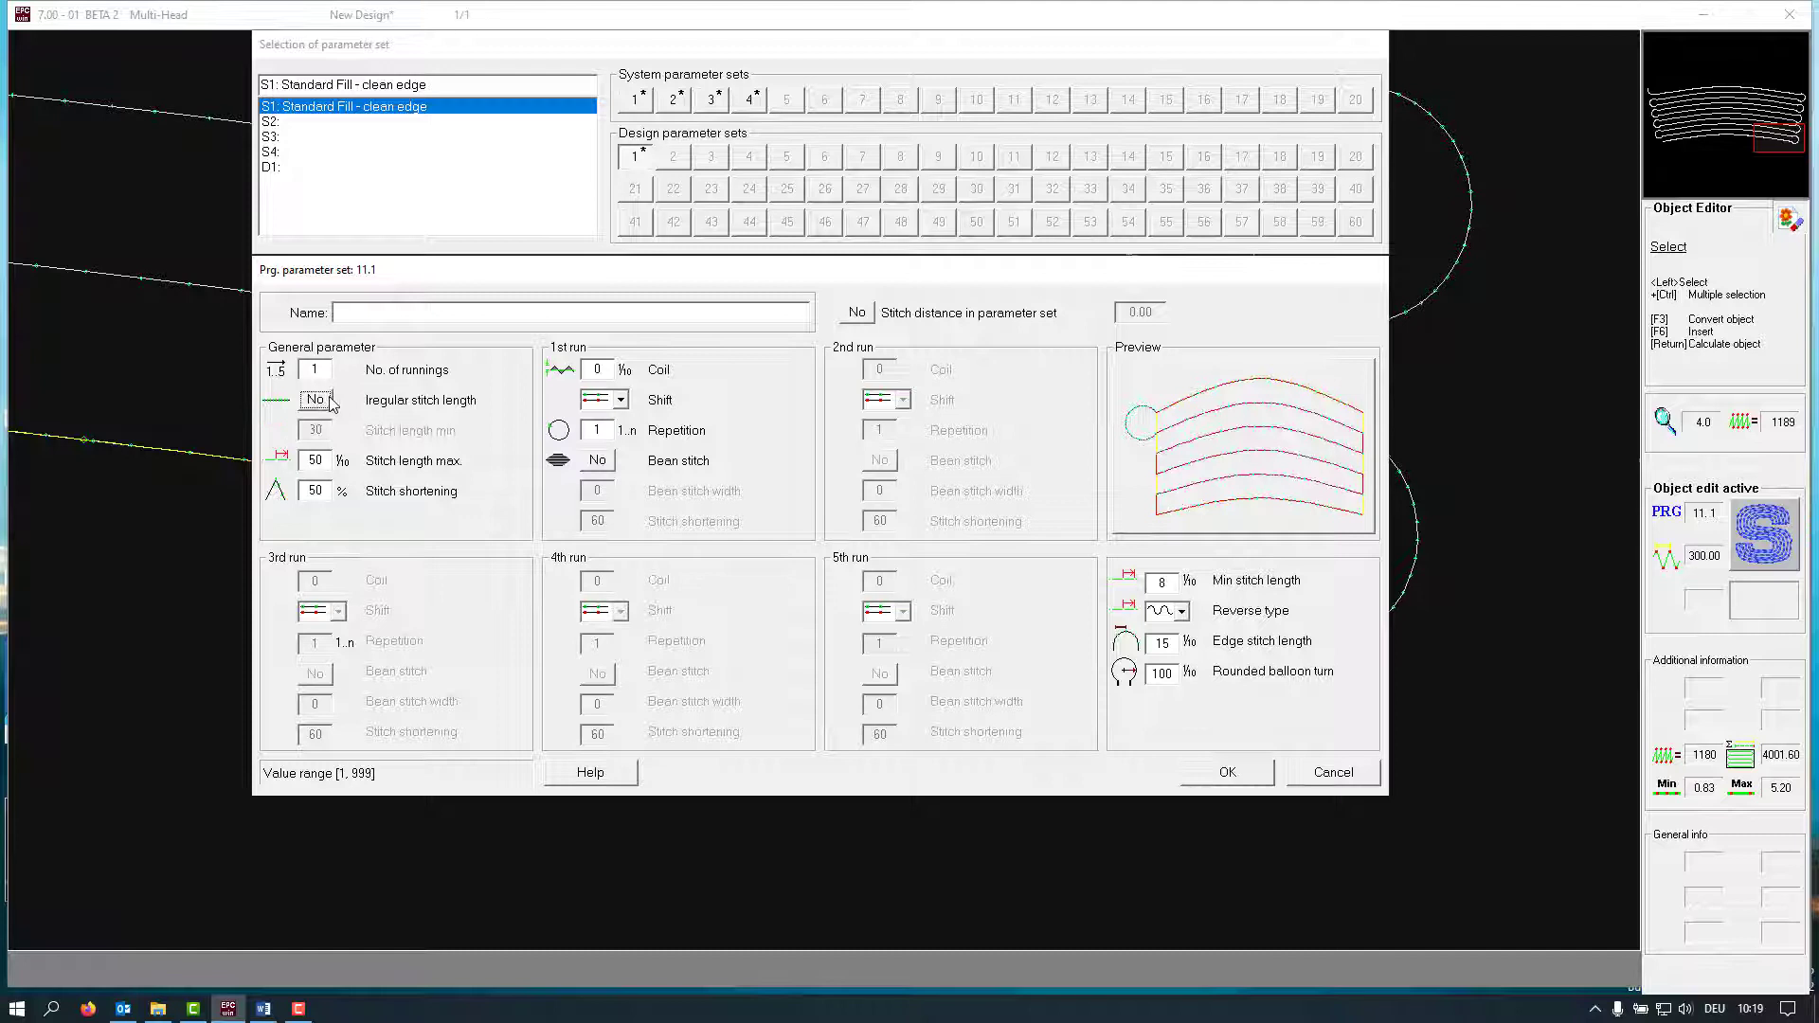
double_click(328, 462)
text(60)
key(Return)
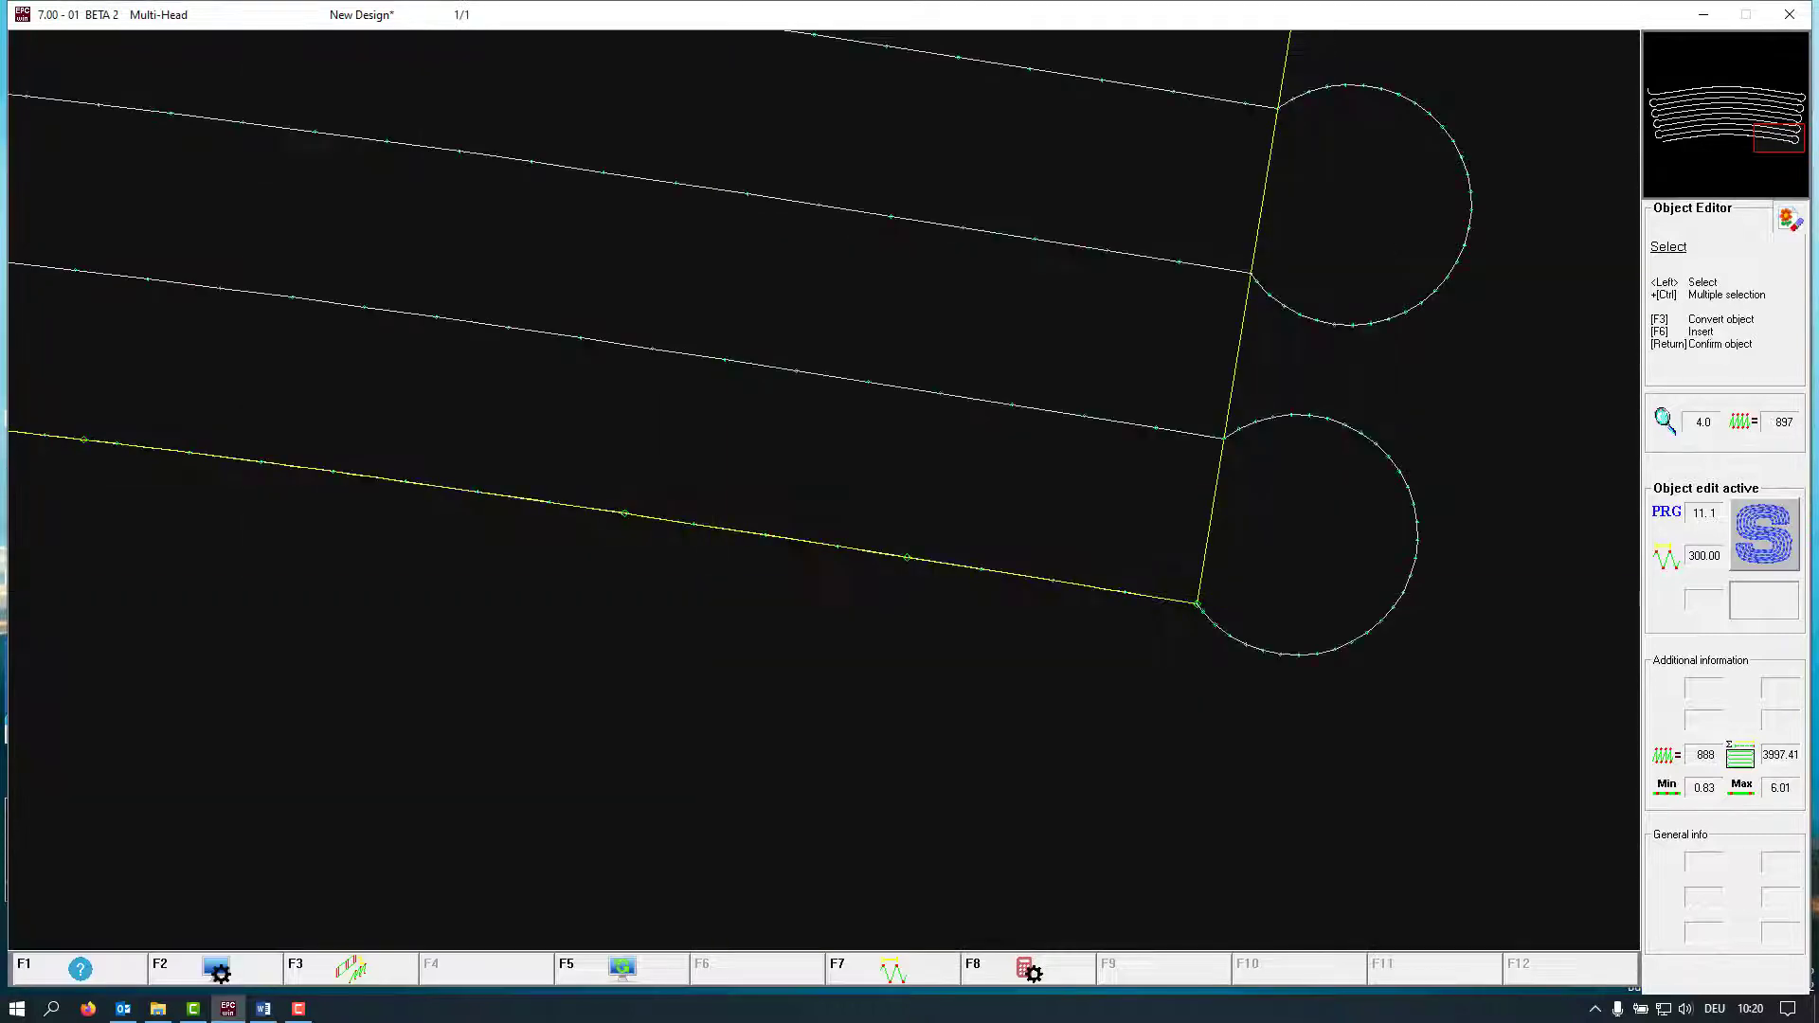
Set edge stitch length to 25 and name the parameter set 'Balloon Turn'
key(Return)
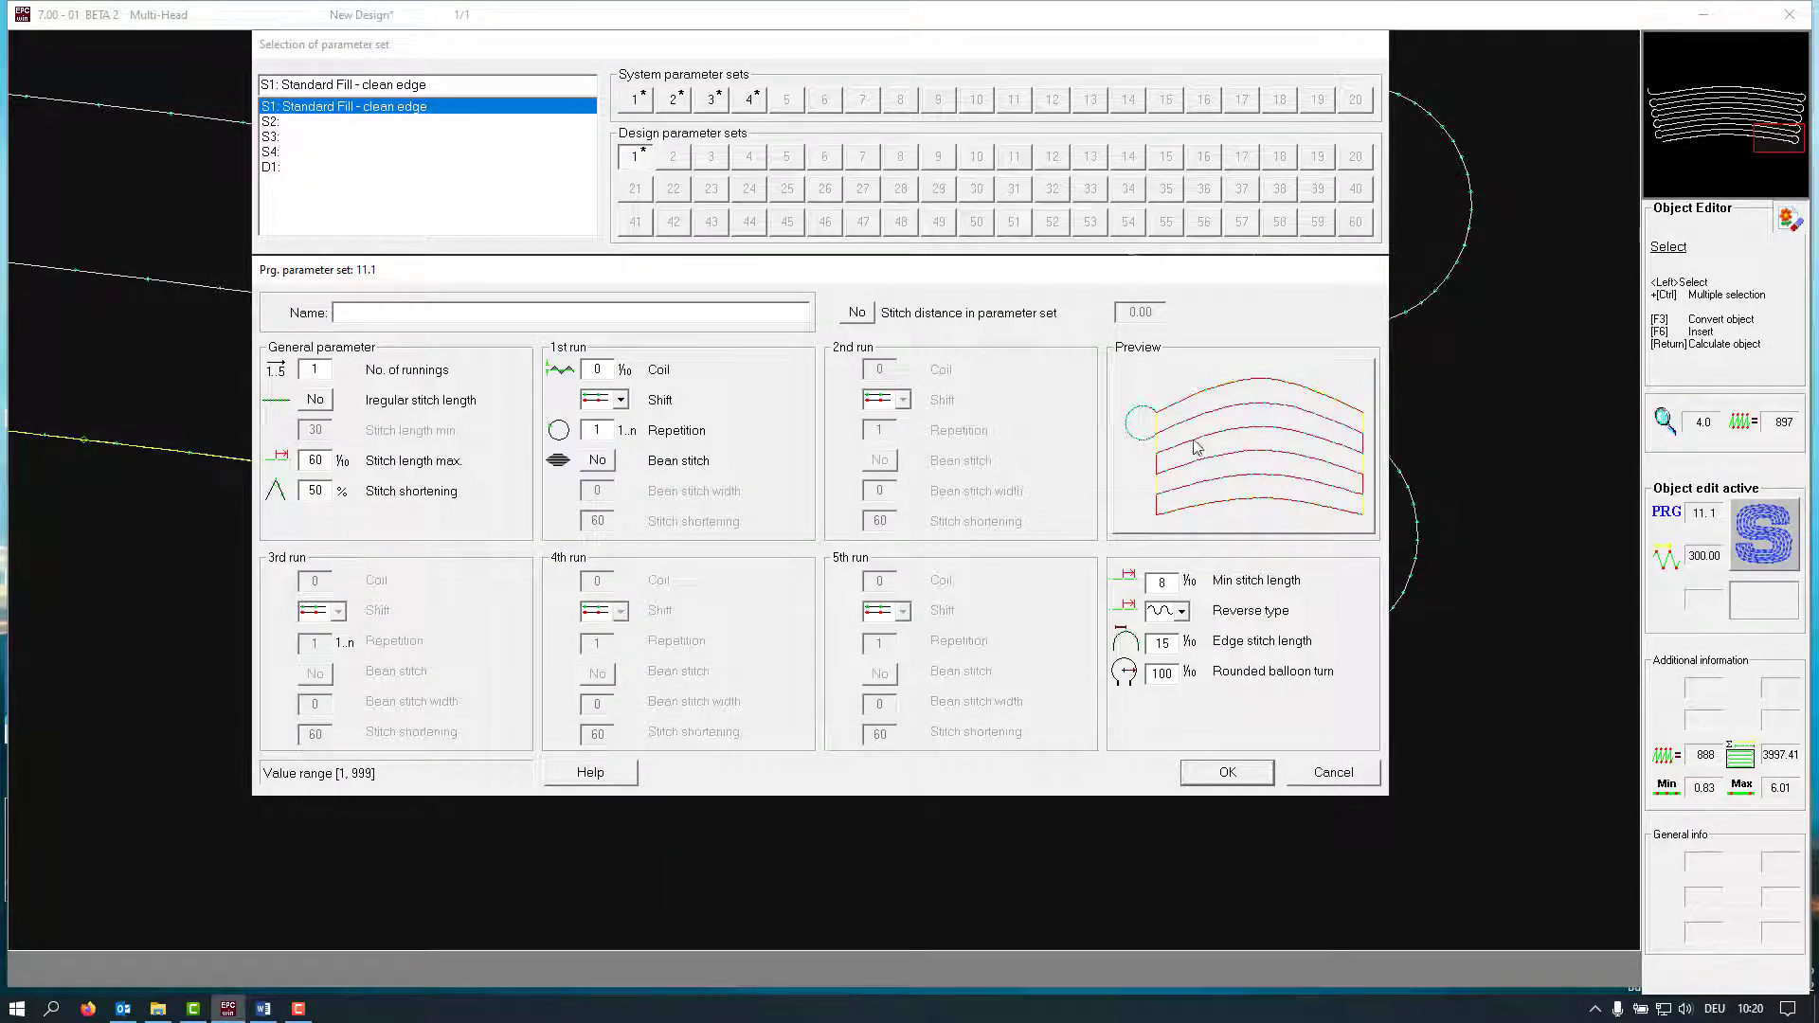
double_click(1174, 647)
text(25)
click(737, 314)
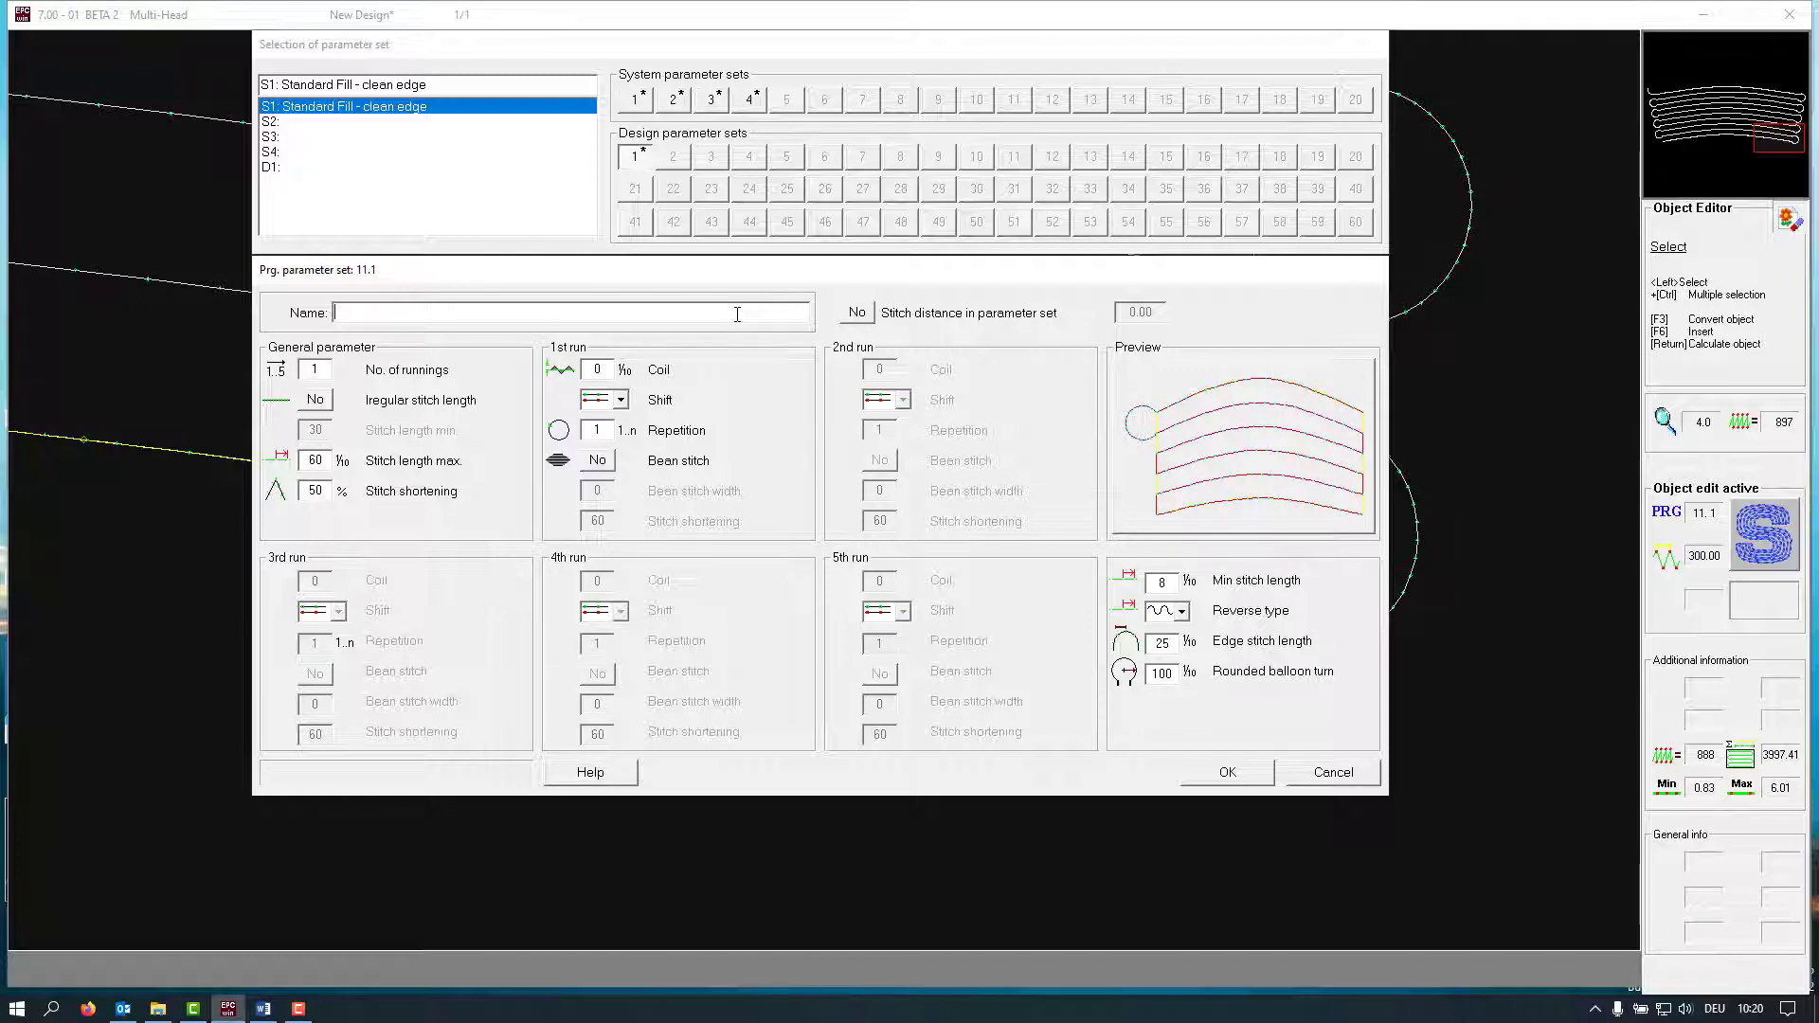
text(Ballonn)
key(BackSpace)
text(on Turn)
key(Return)
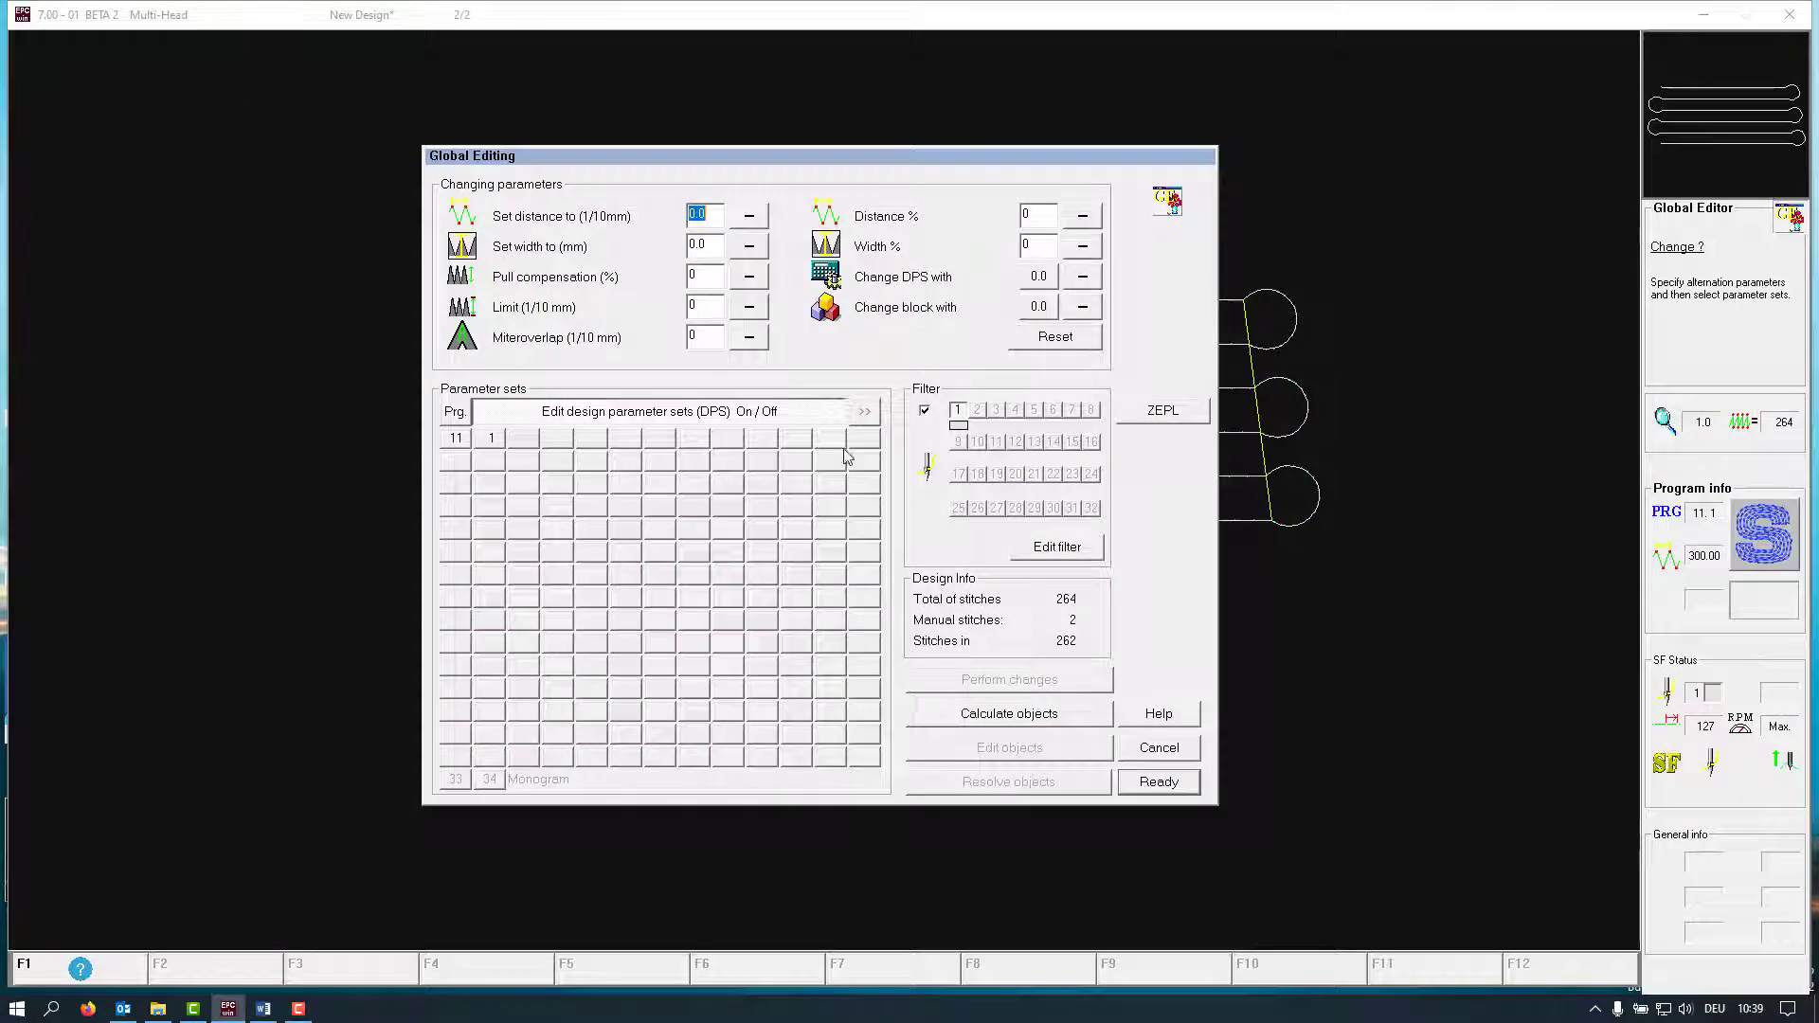
Open program parameter set 11.1 (Balloon Turn) from the Global Editing dialog
double_click(489, 438)
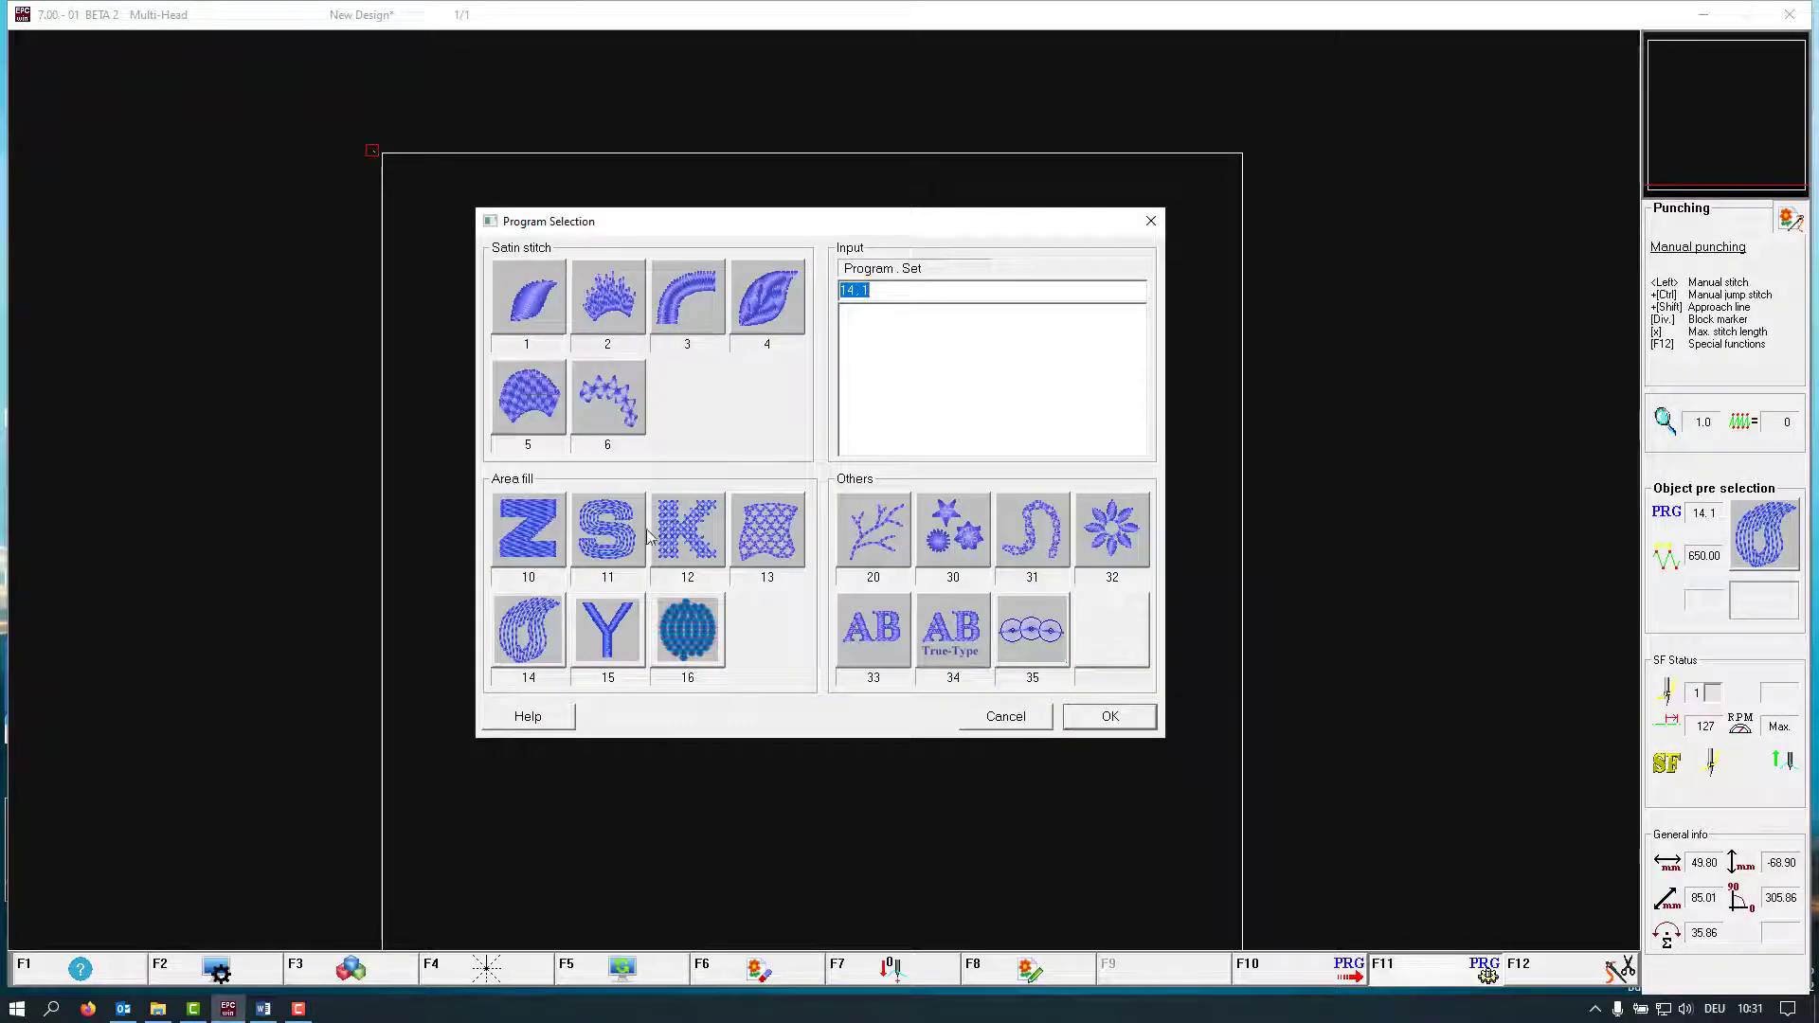
Outline the square frame as a program 14.1 fill with a horizontal stitch direction near the top
double_click(555, 641)
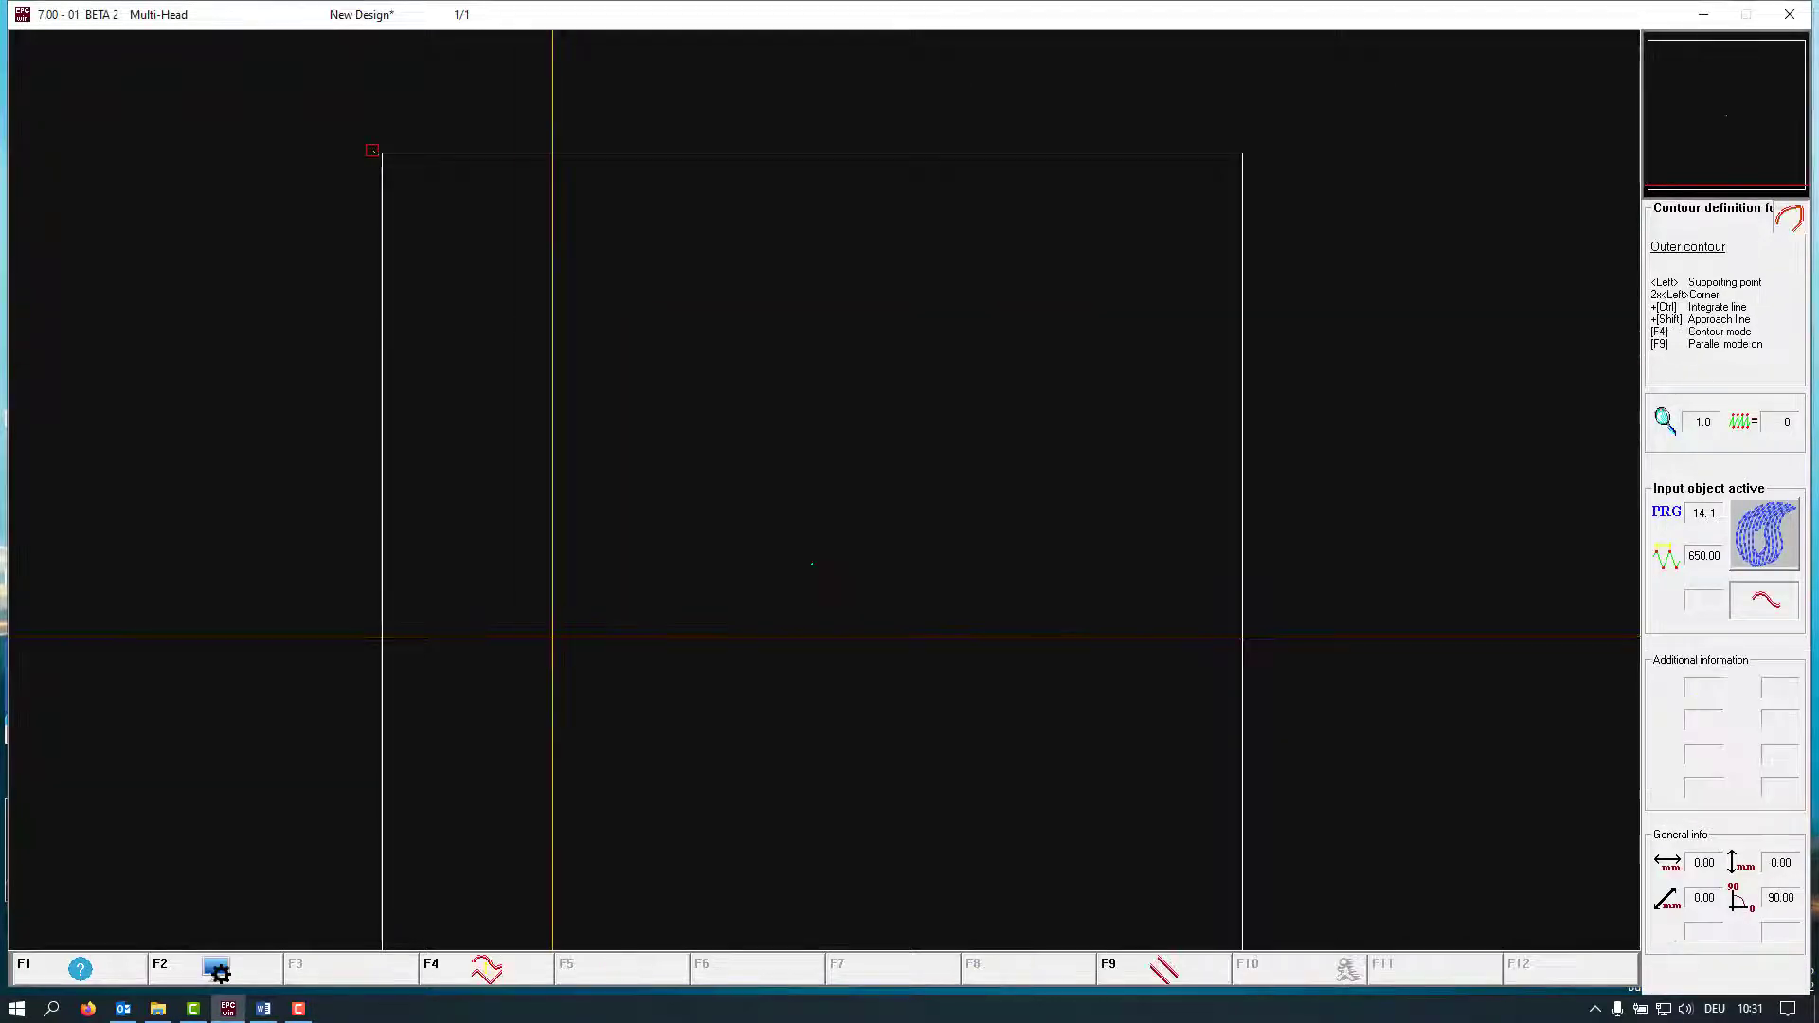
click(385, 155)
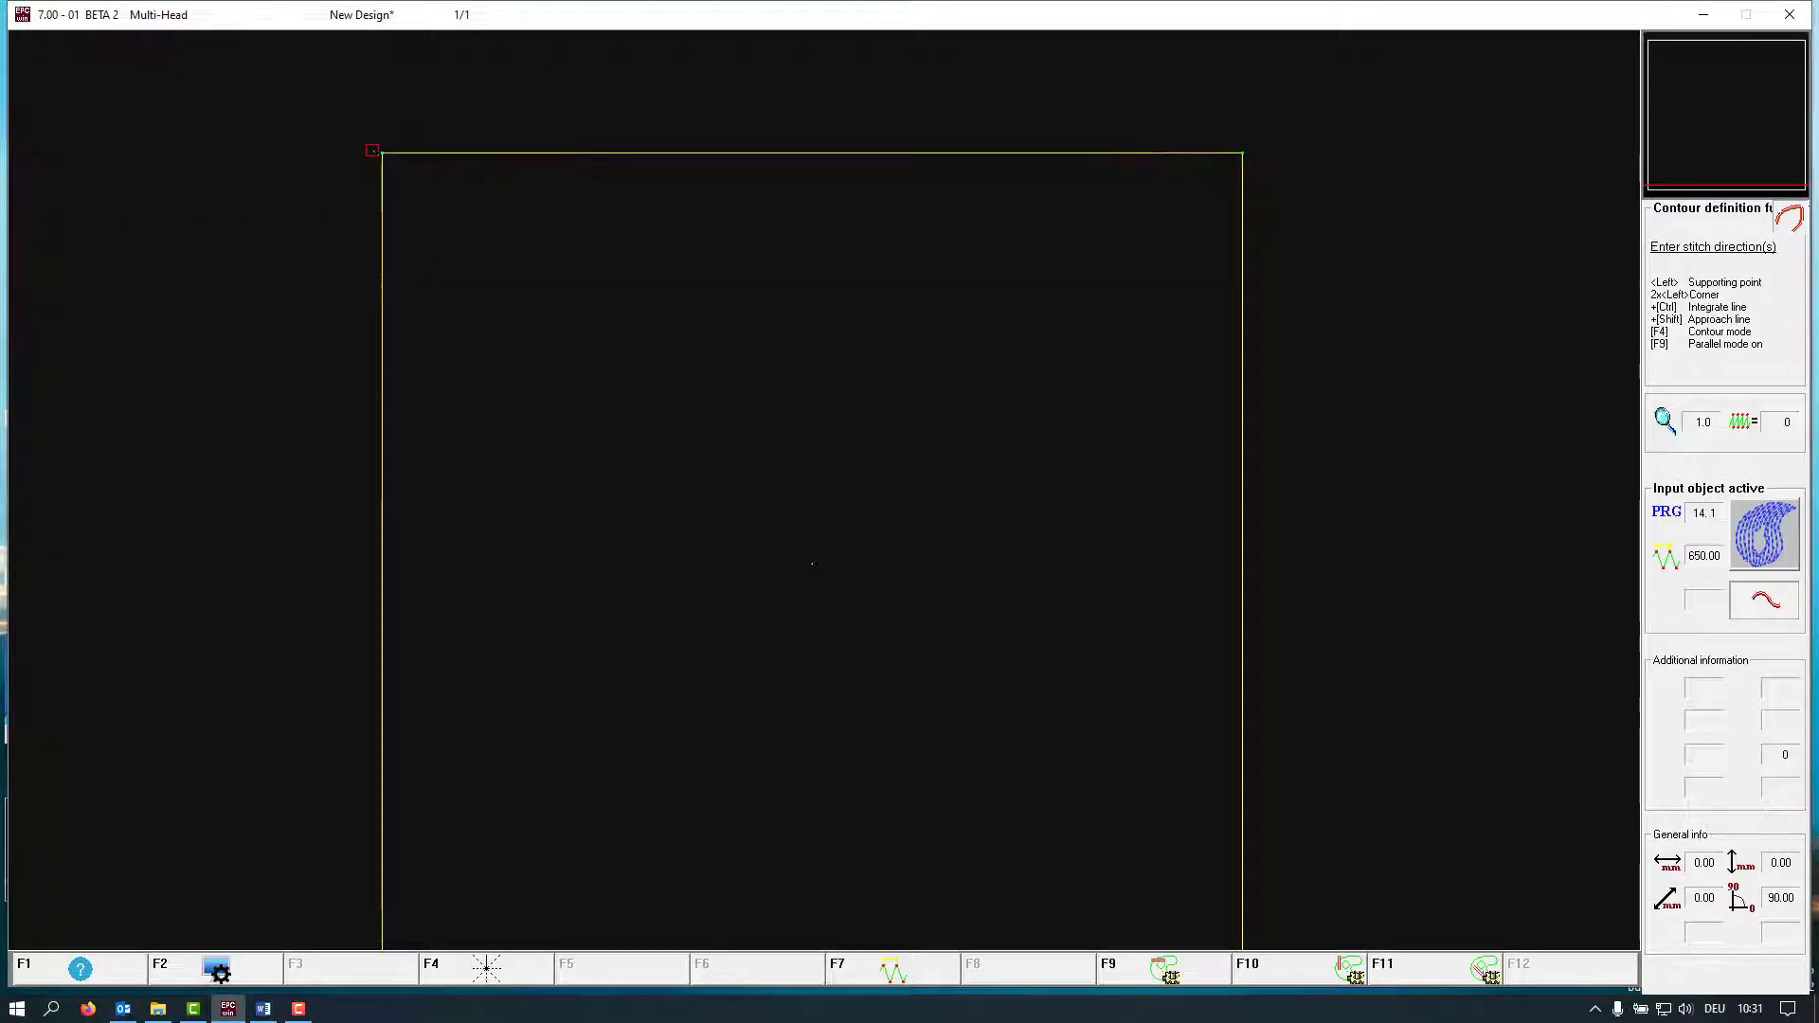
click(455, 289)
click(710, 289)
Try a stitch distance of 320, then set it back to 650
key(F7)
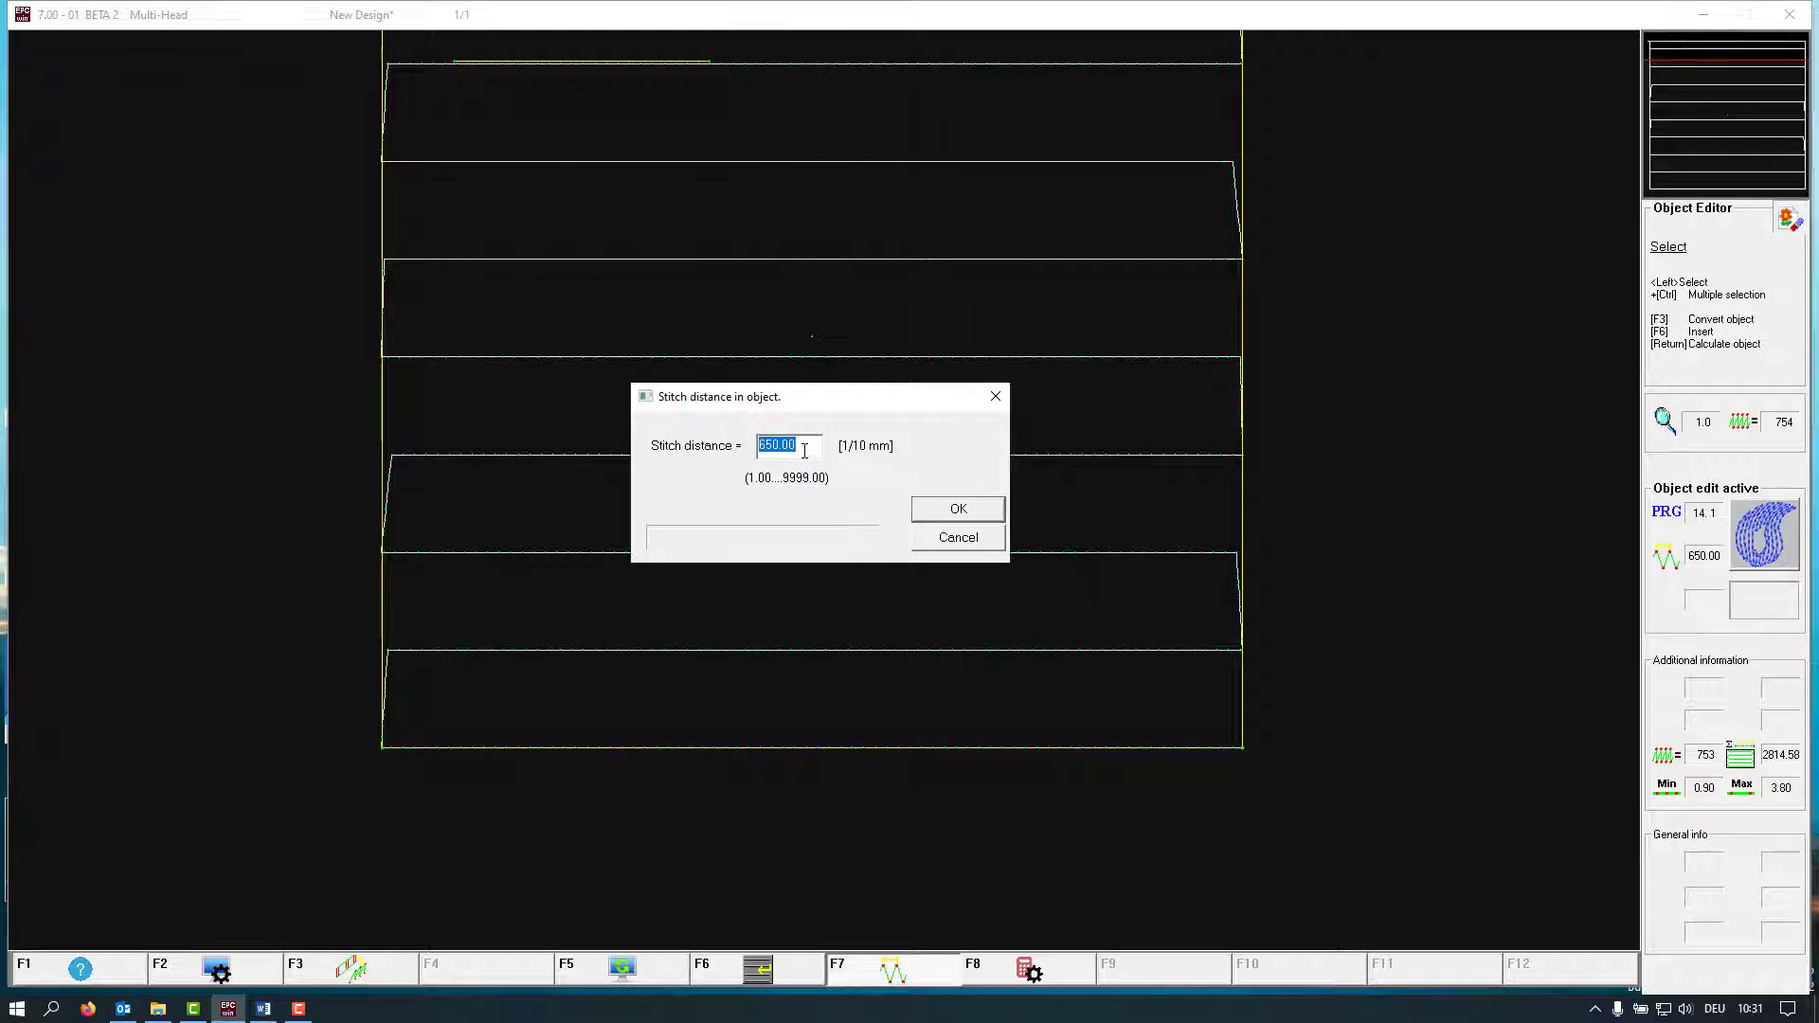
text(320)
key(Return)
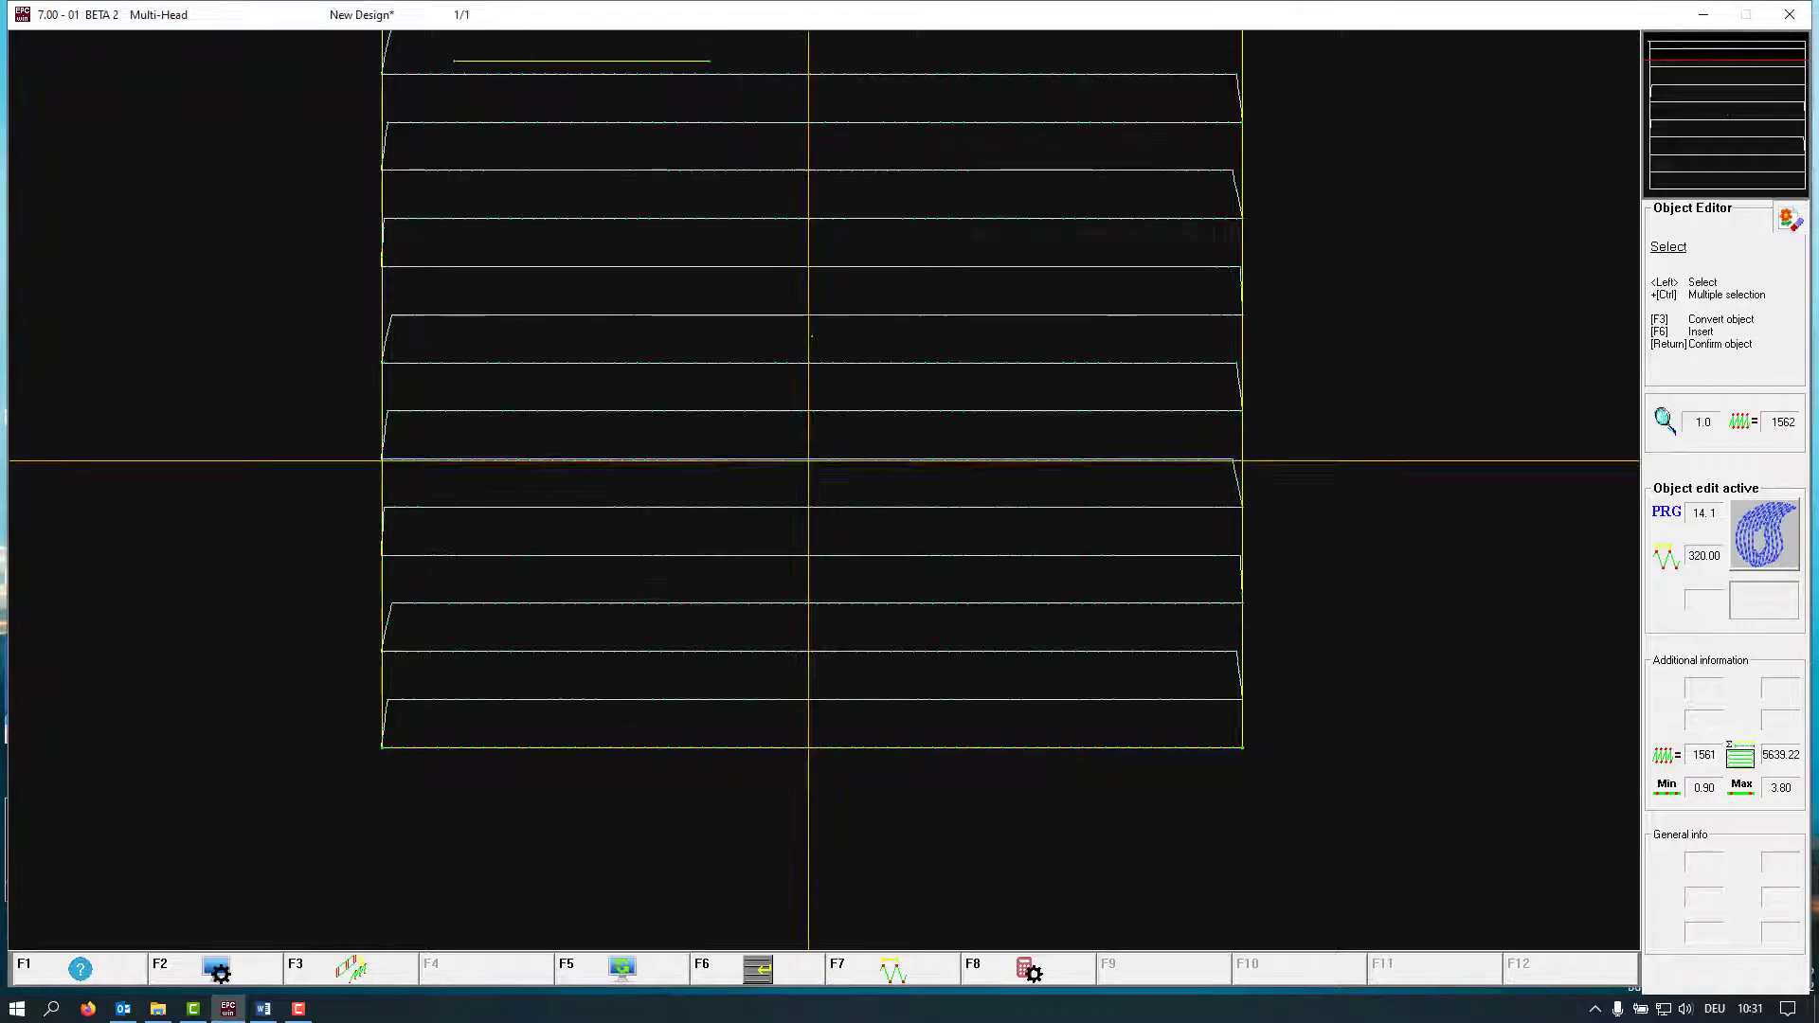
key(F7)
text(6)
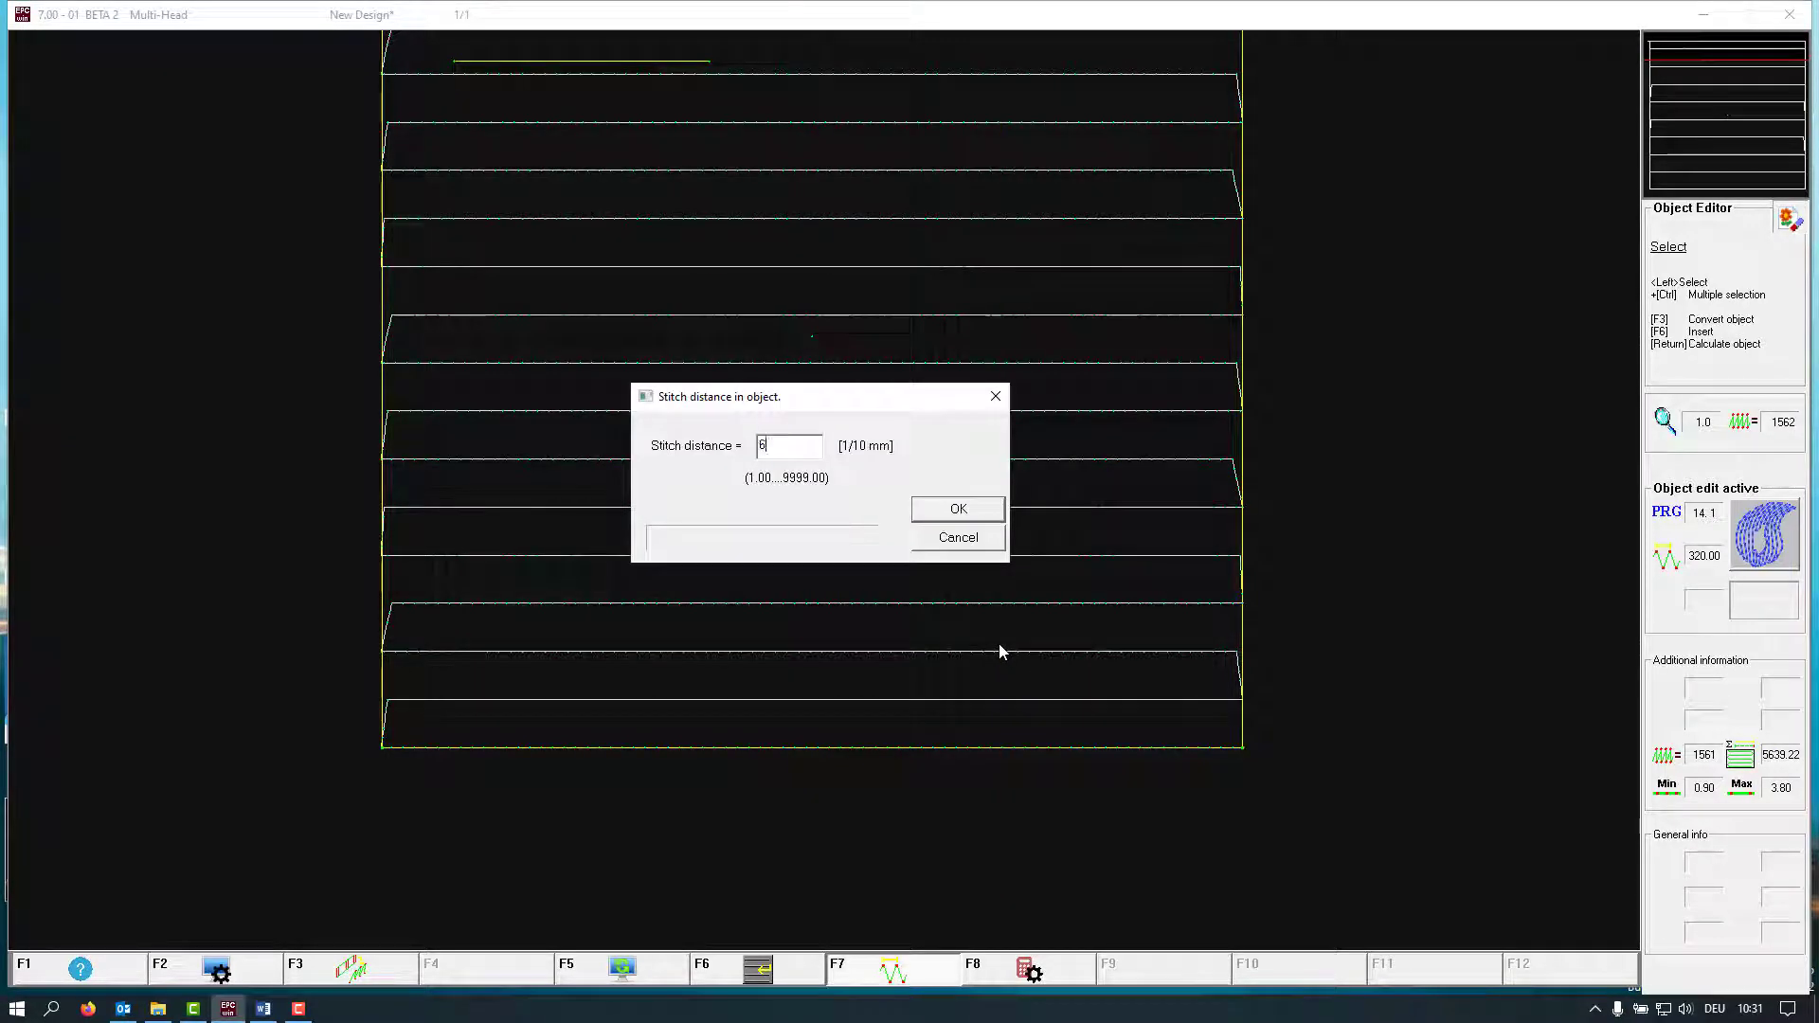
text(50)
key(Return)
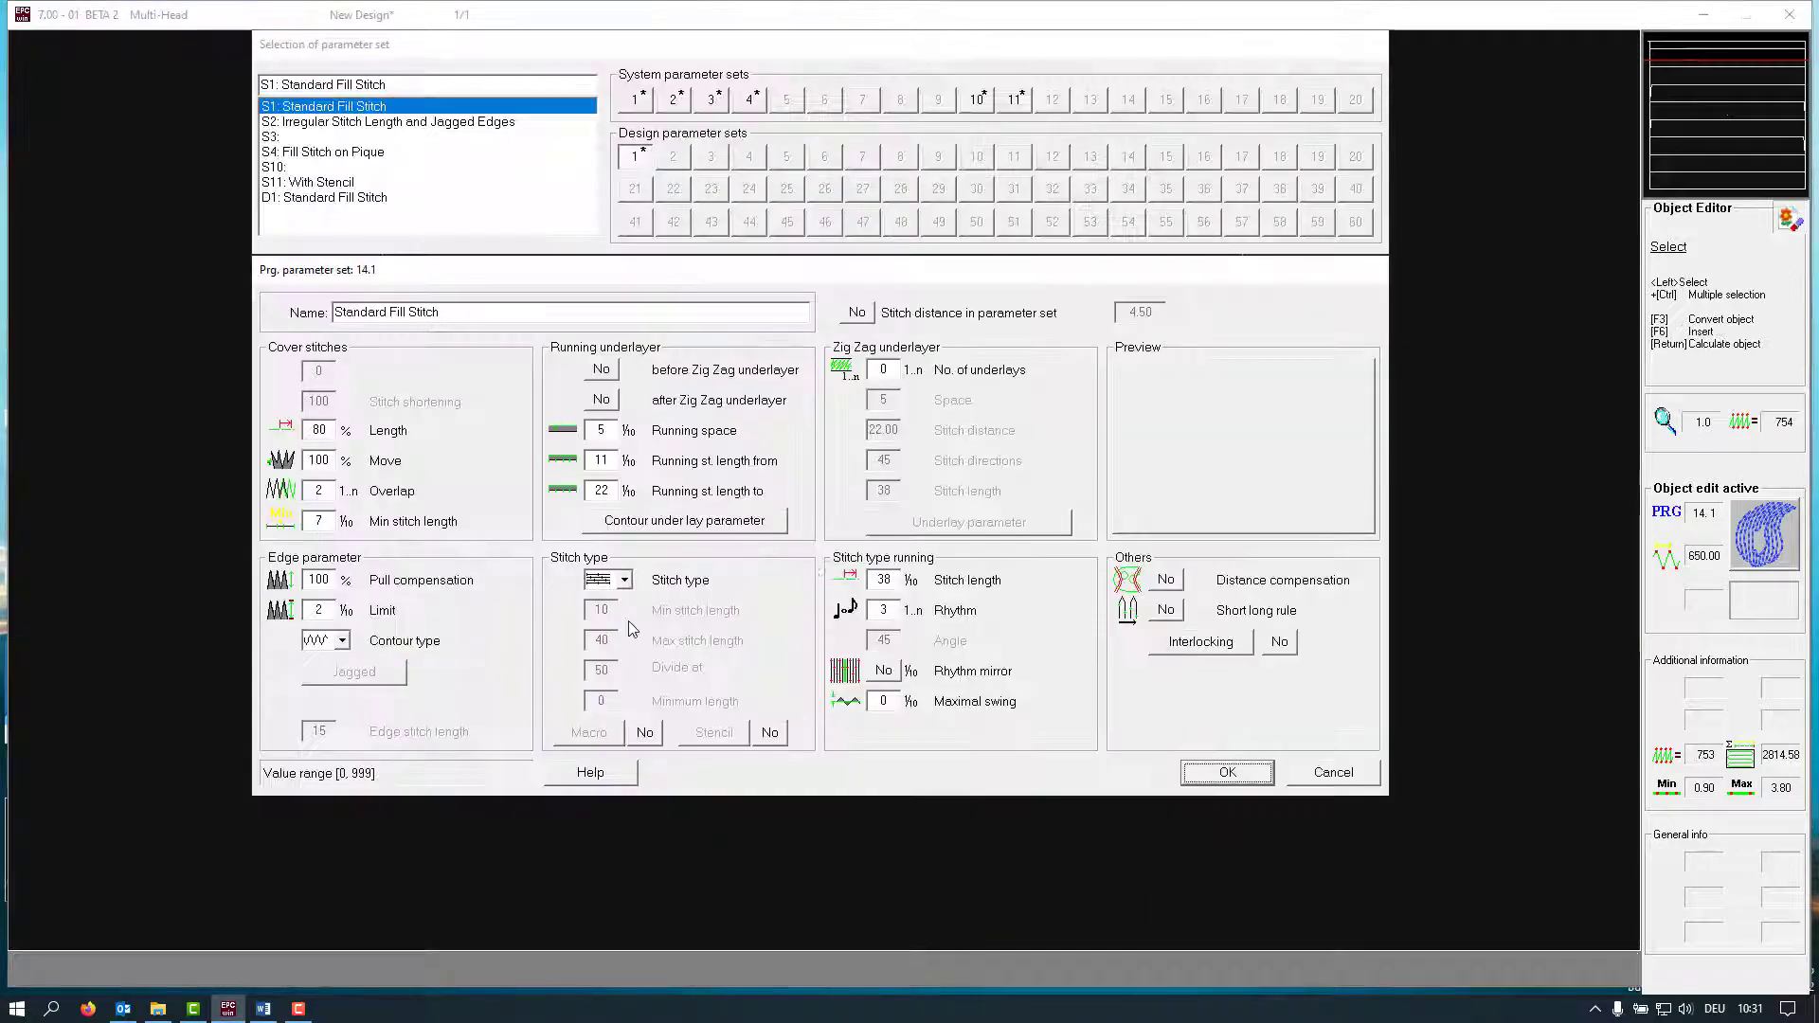
Switch the fill's contour type to curved with edge stitch length 30 and accept
click(342, 641)
click(322, 730)
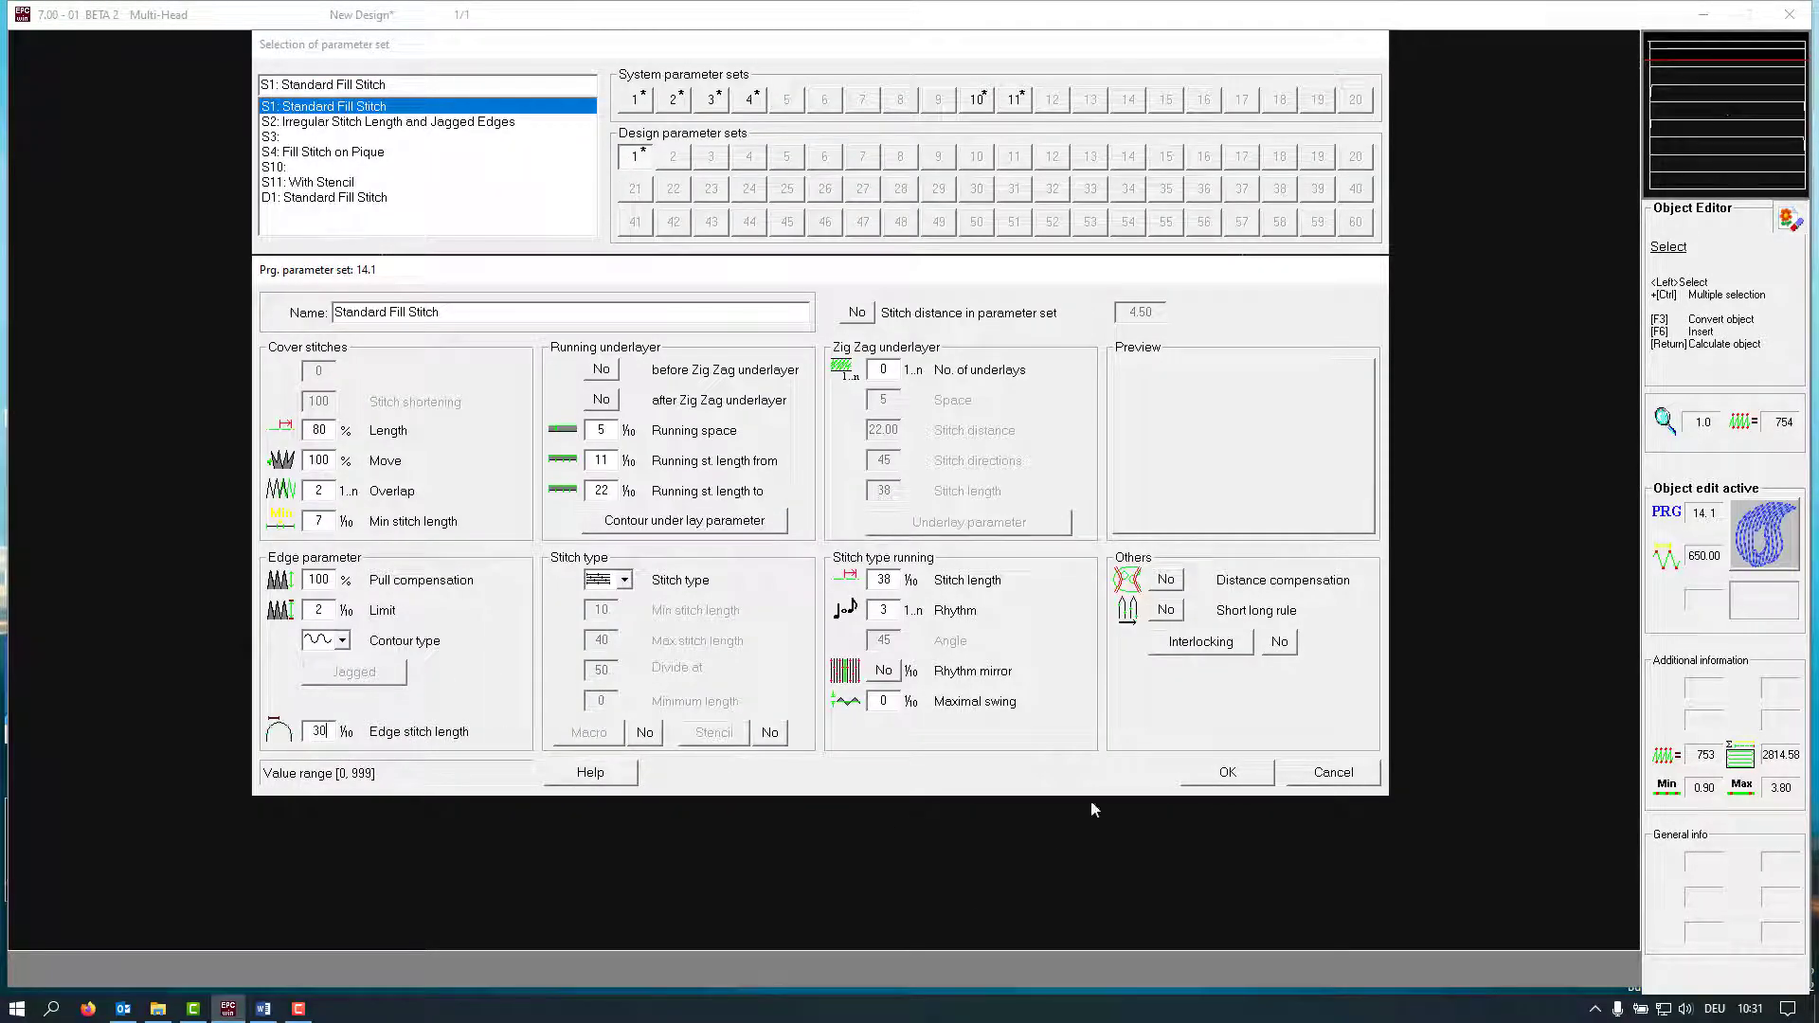
click(1227, 772)
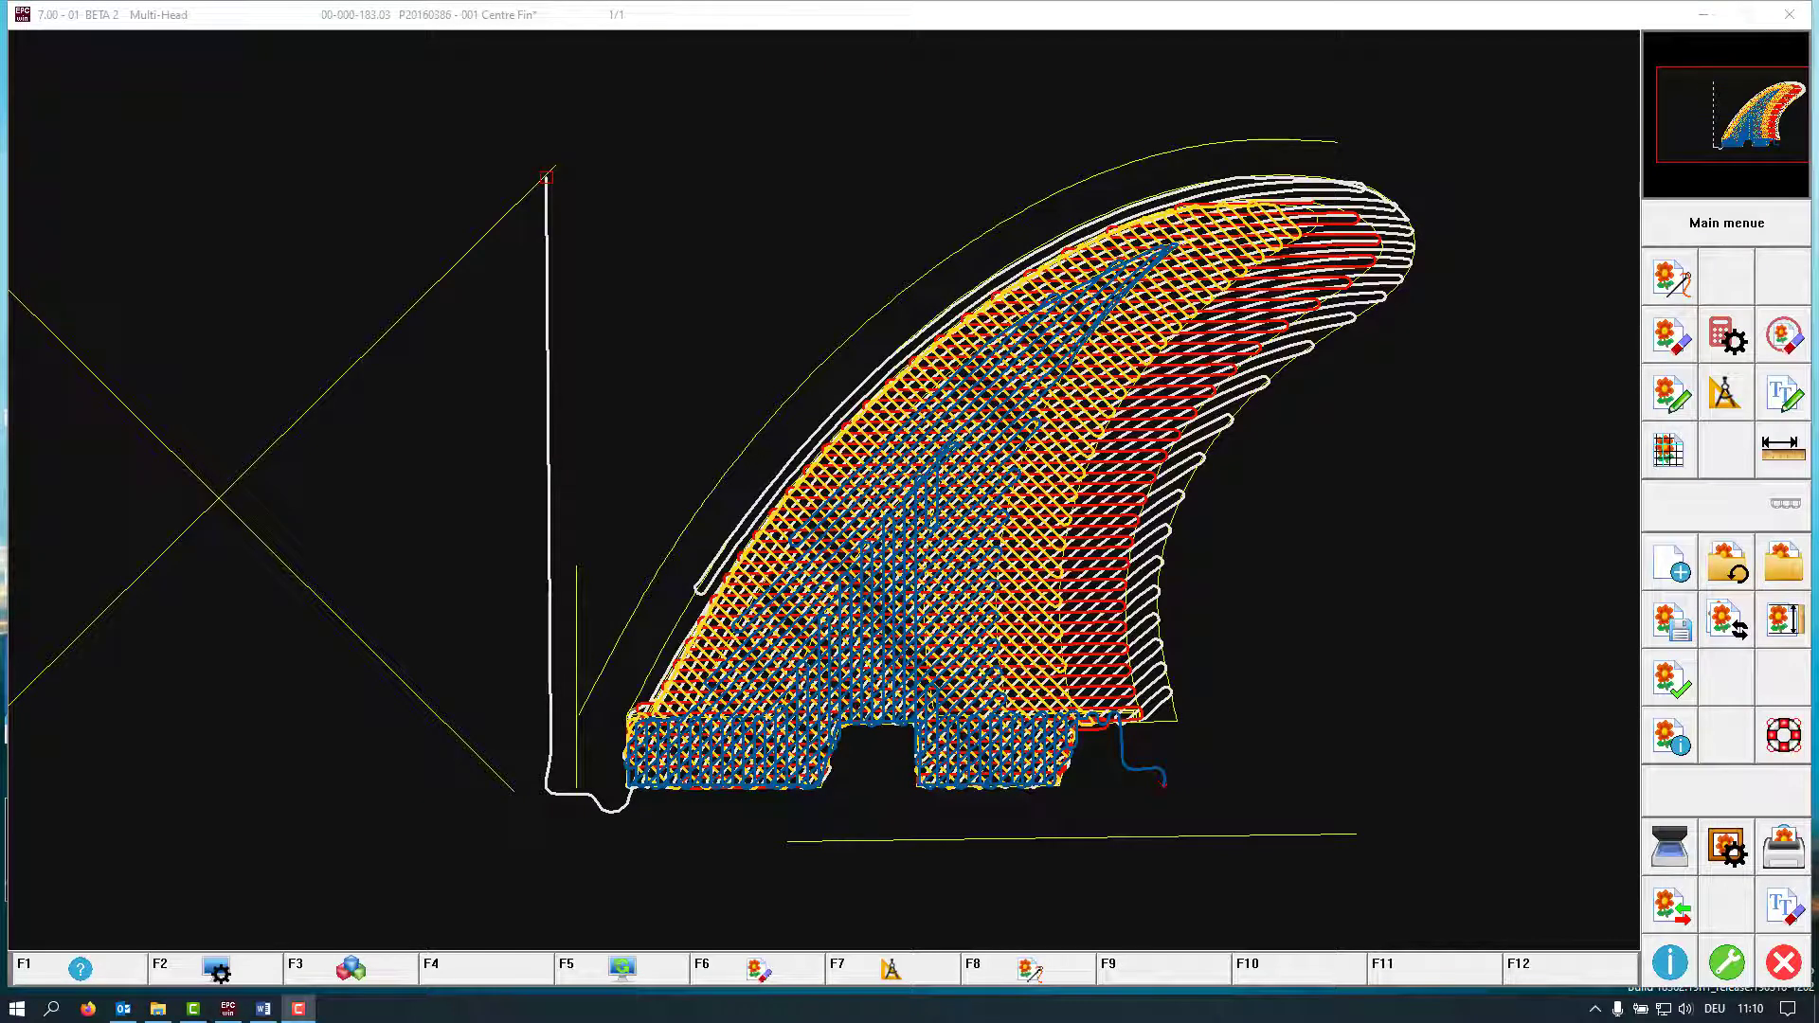
Enable ZigZag machine parameters for the W-head and confirm stroke 160‰, start angle 135°
click(1668, 621)
click(1371, 535)
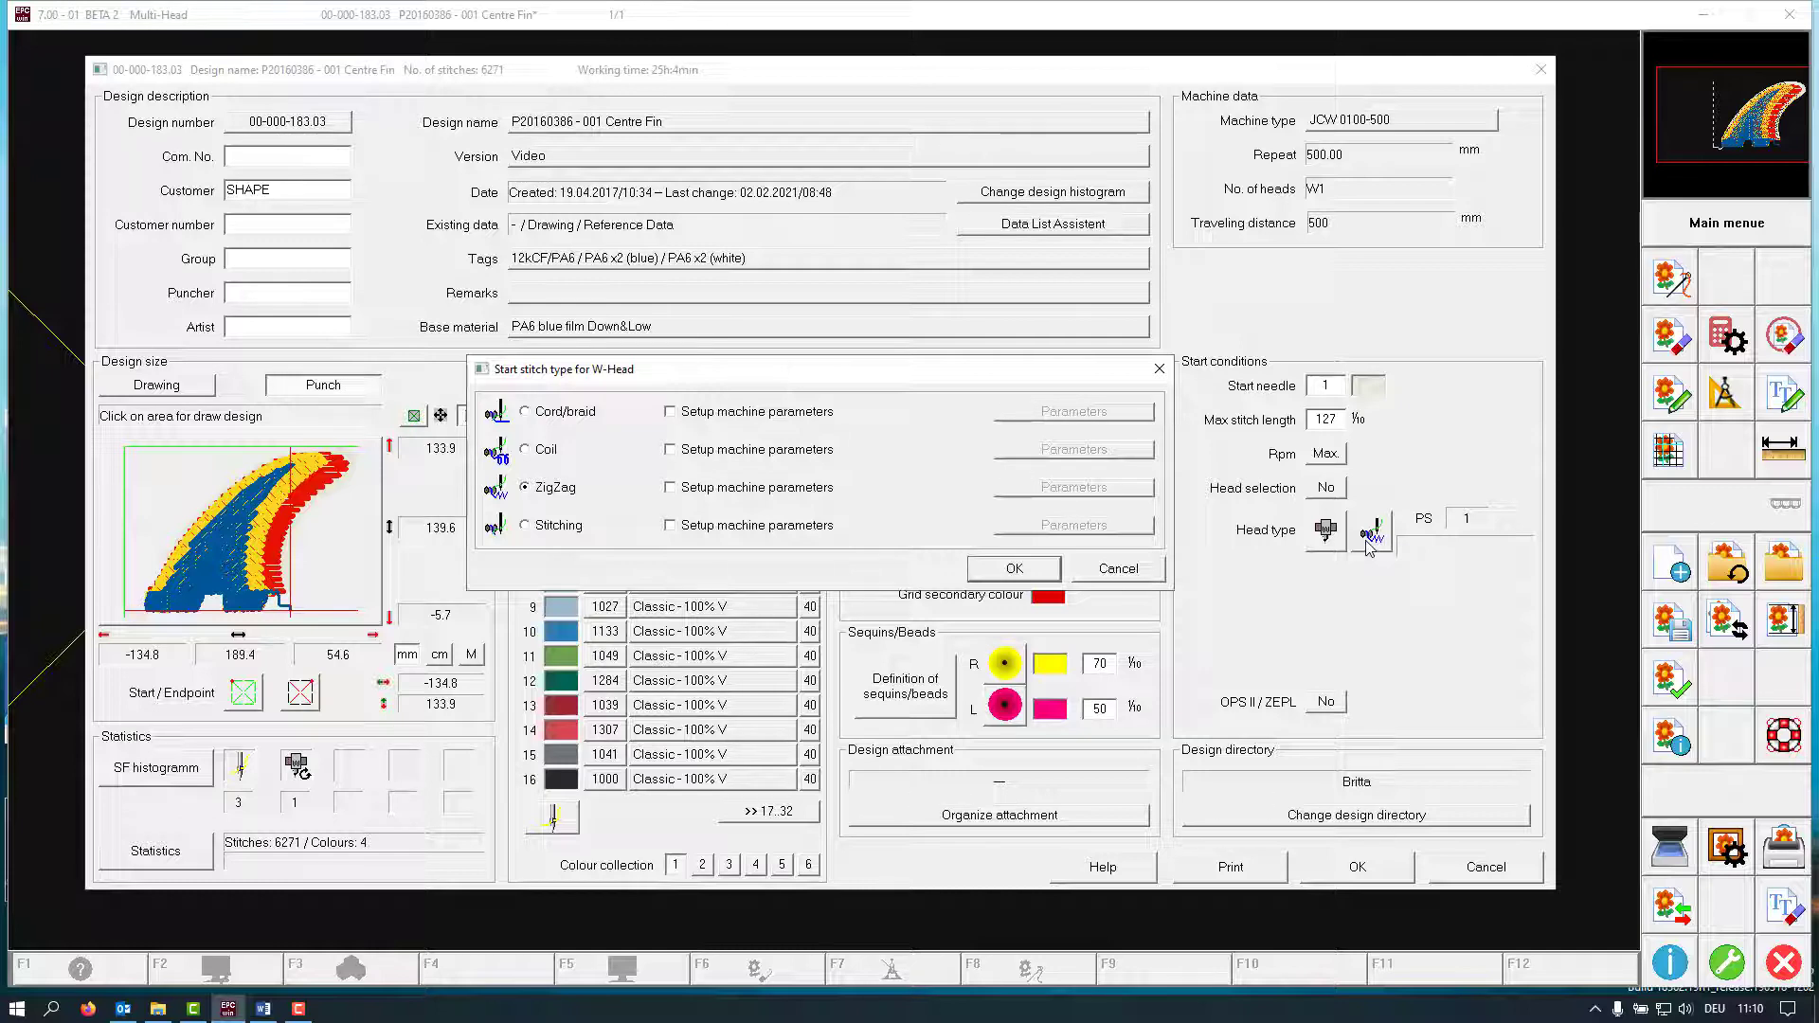
click(758, 487)
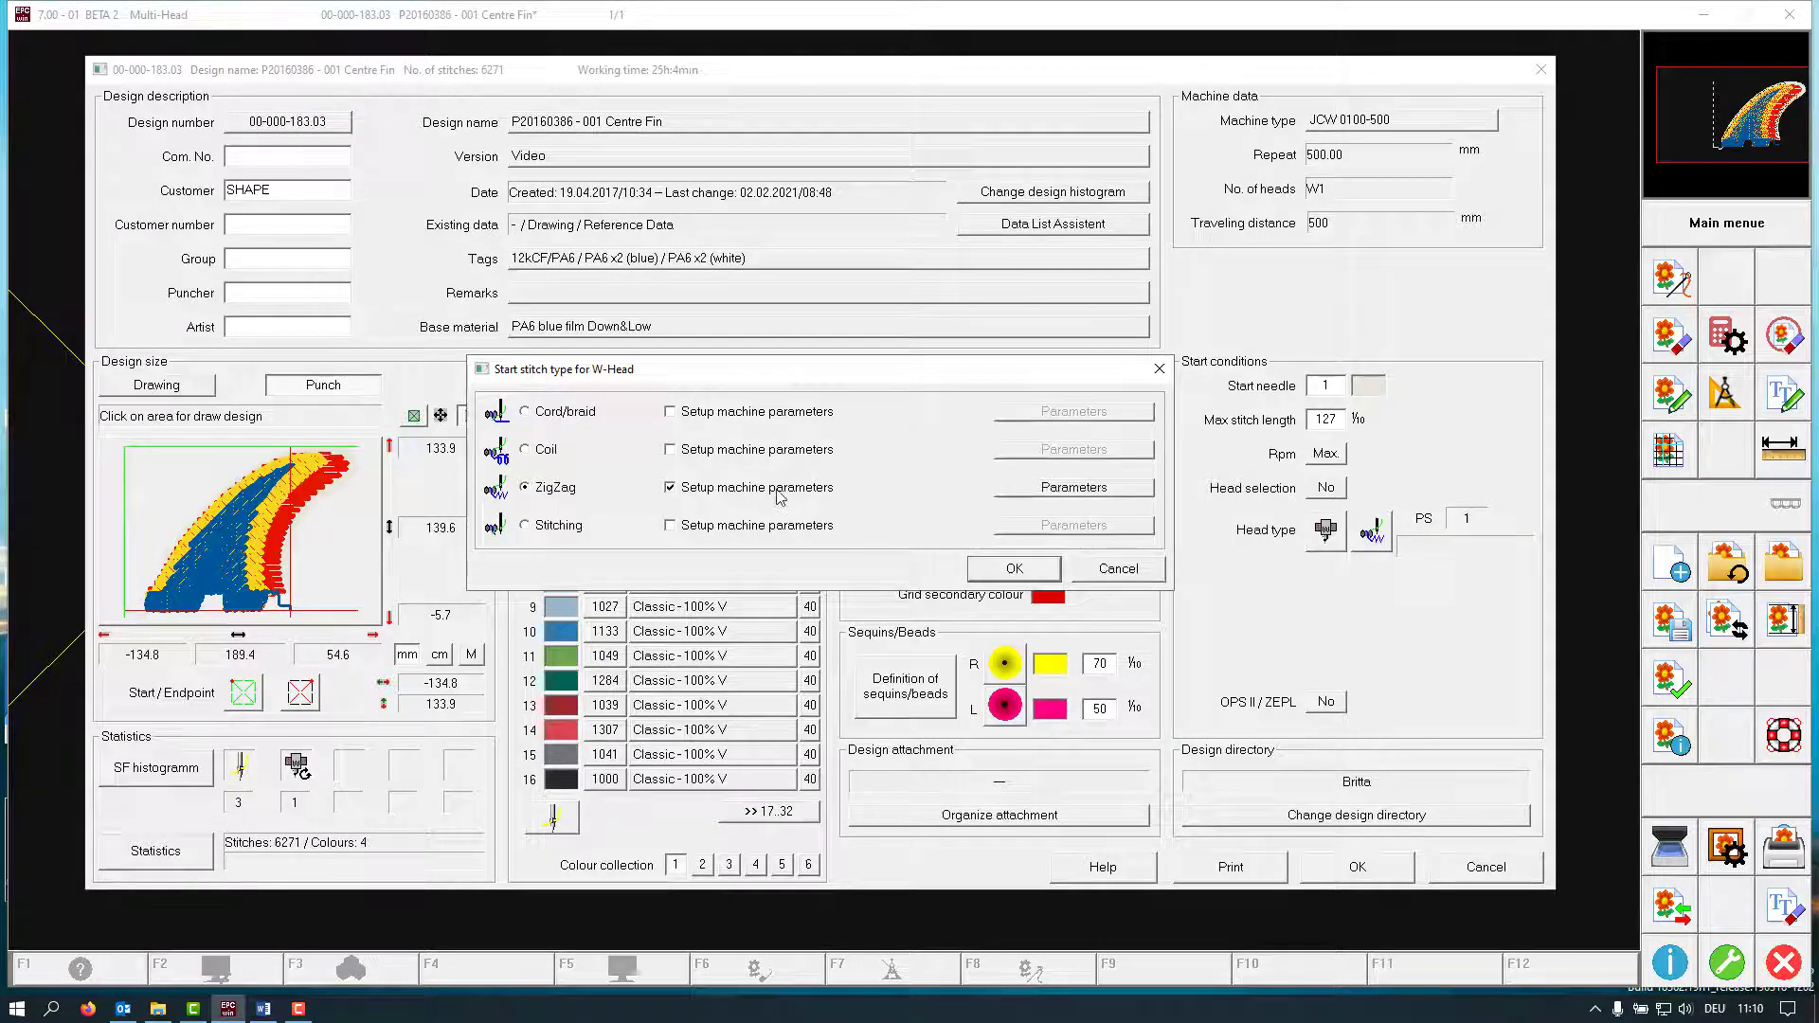
click(1073, 487)
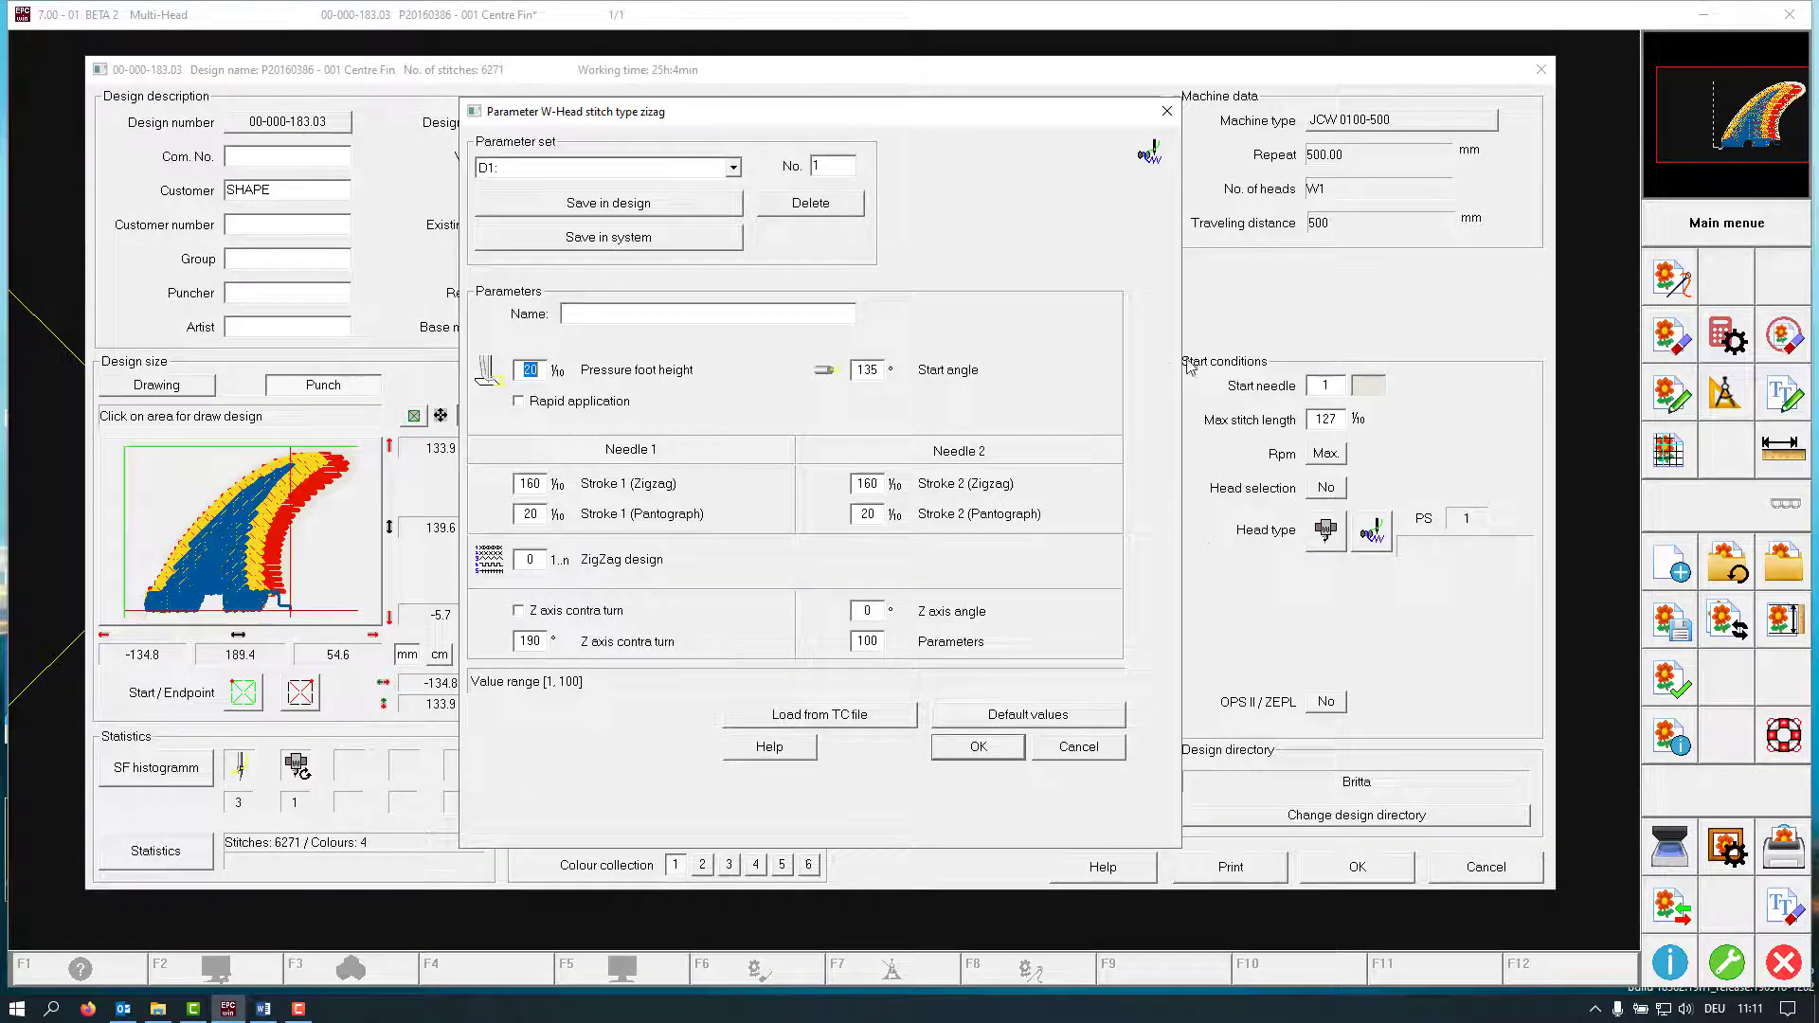
click(978, 746)
click(1014, 568)
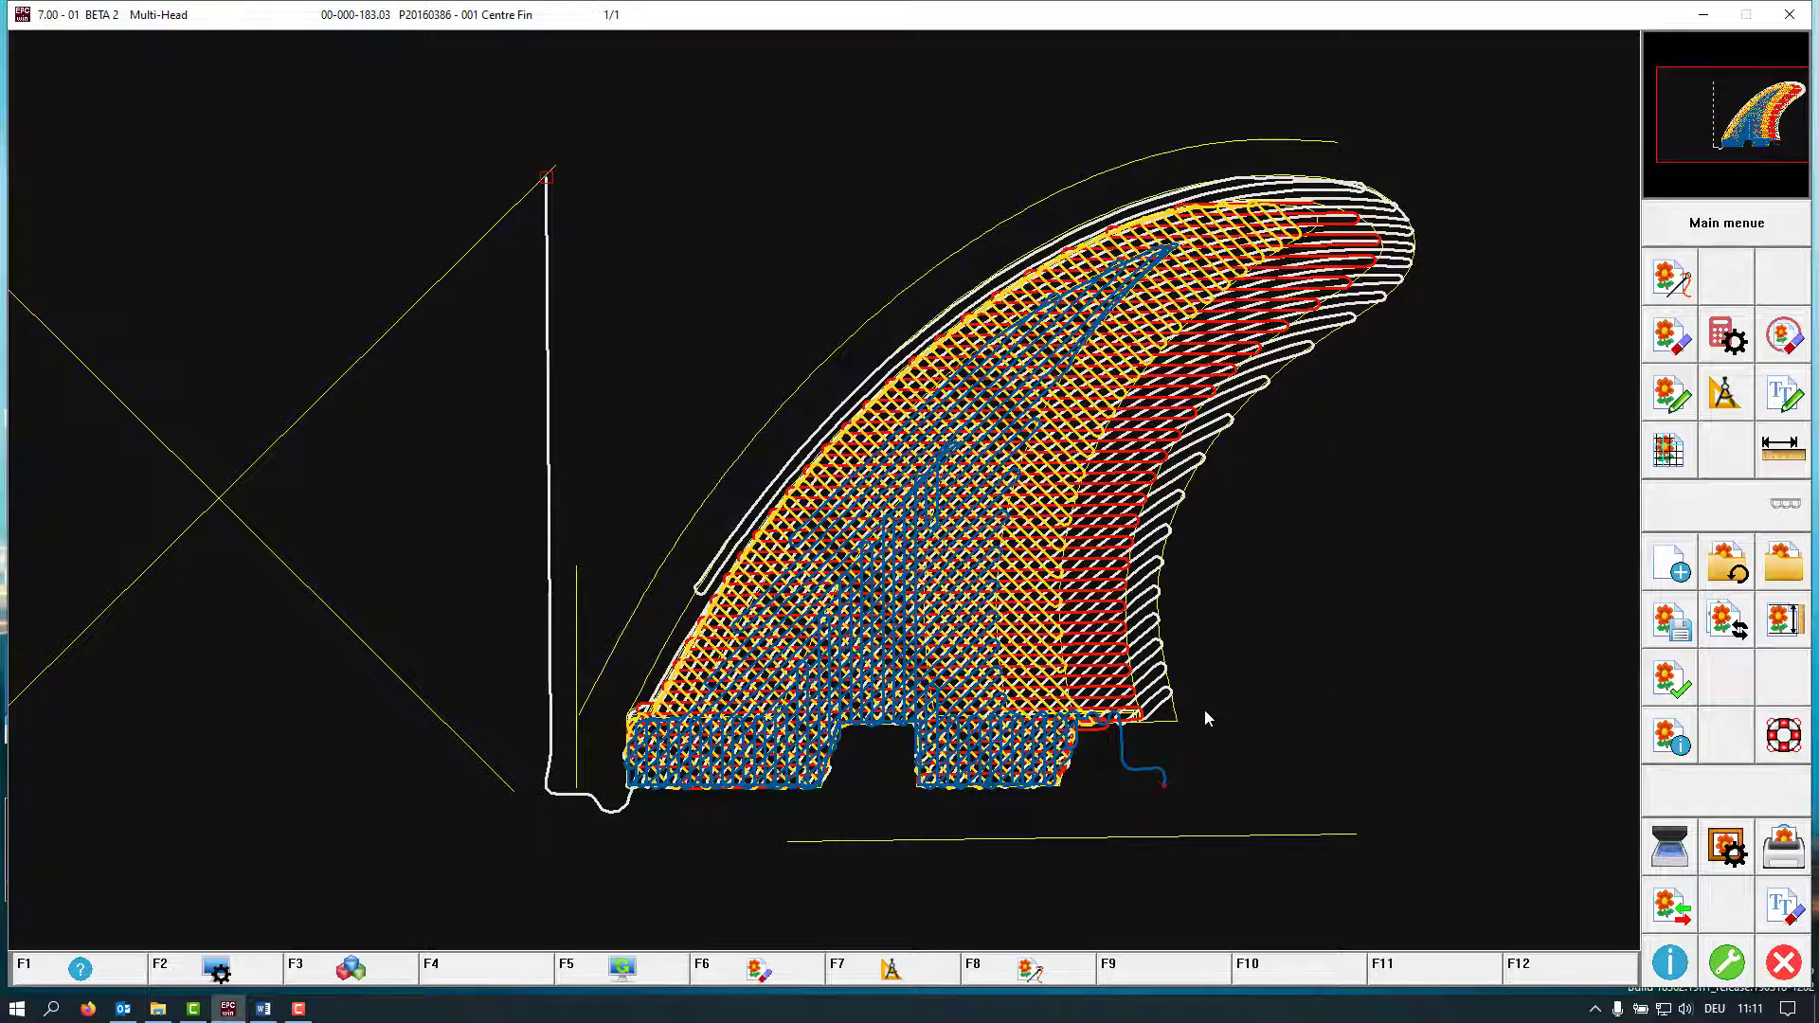
Step to just before the needle 3 change, zoom in, and bring up Special functions
key(F8)
key(Right)
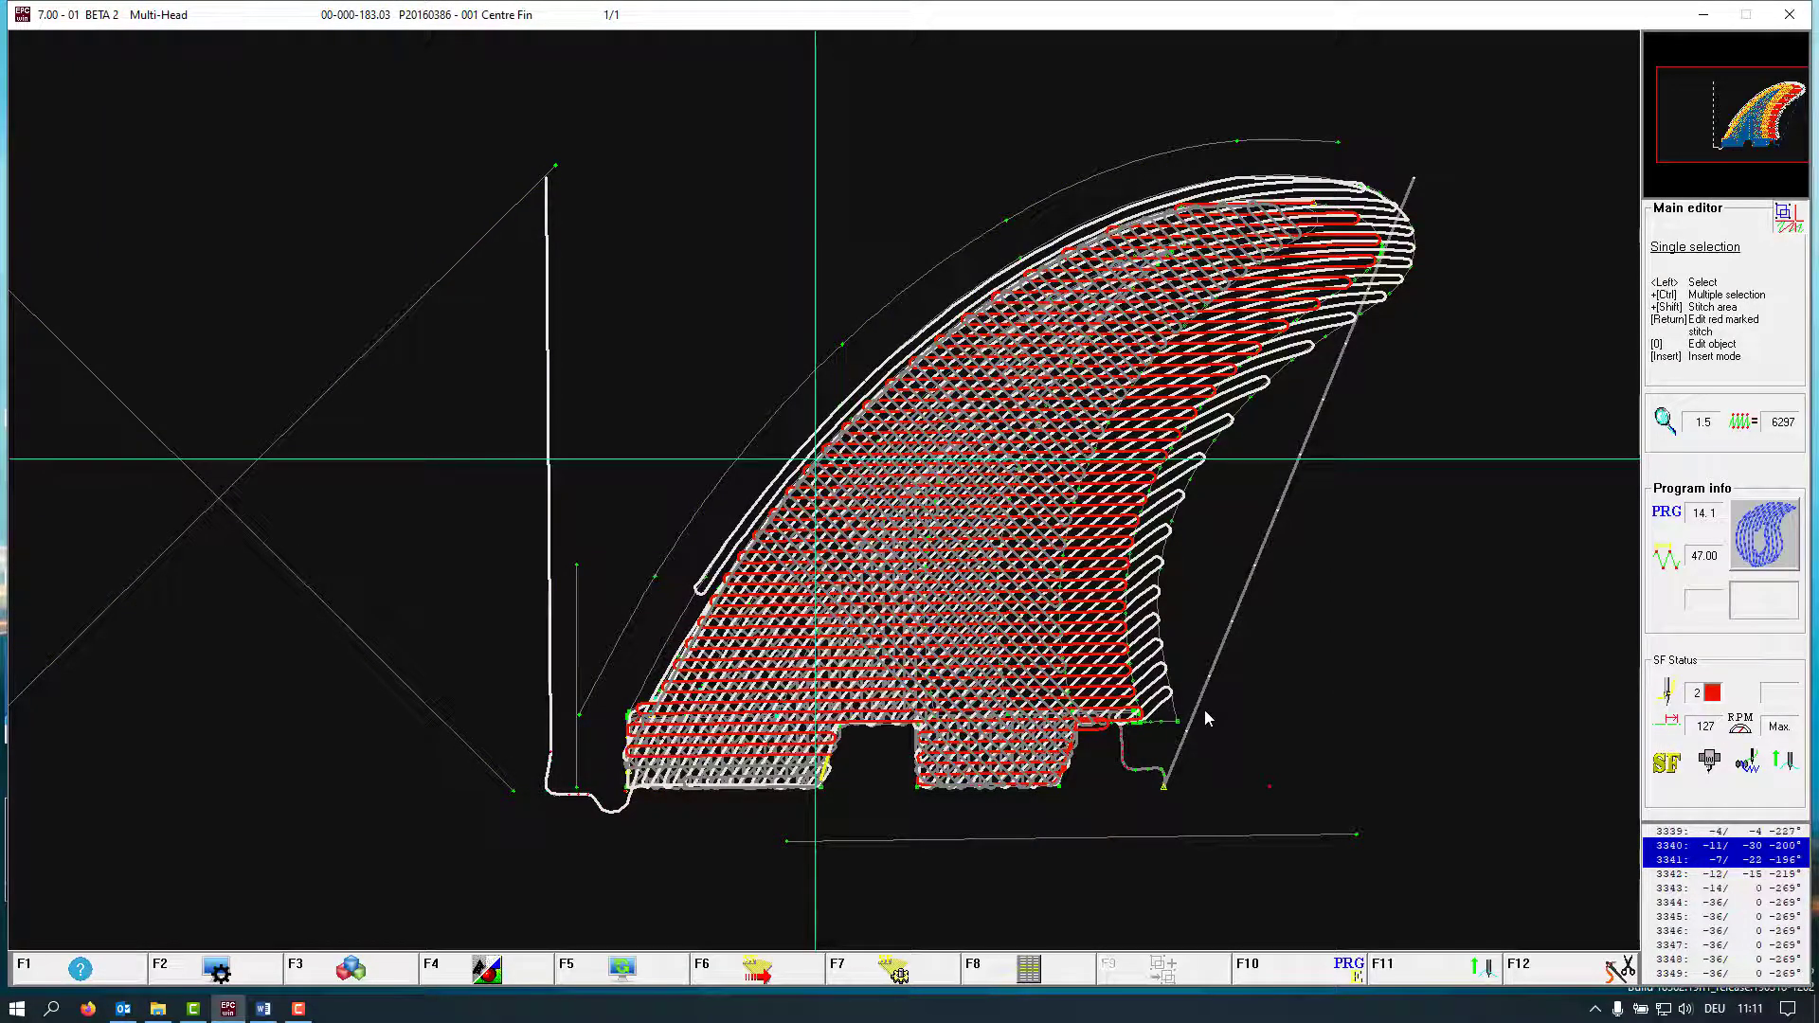
key(Left)
key(Left)
key(Left)
key(Left)
key(Left)
key(Left)
key(Left)
key(Left)
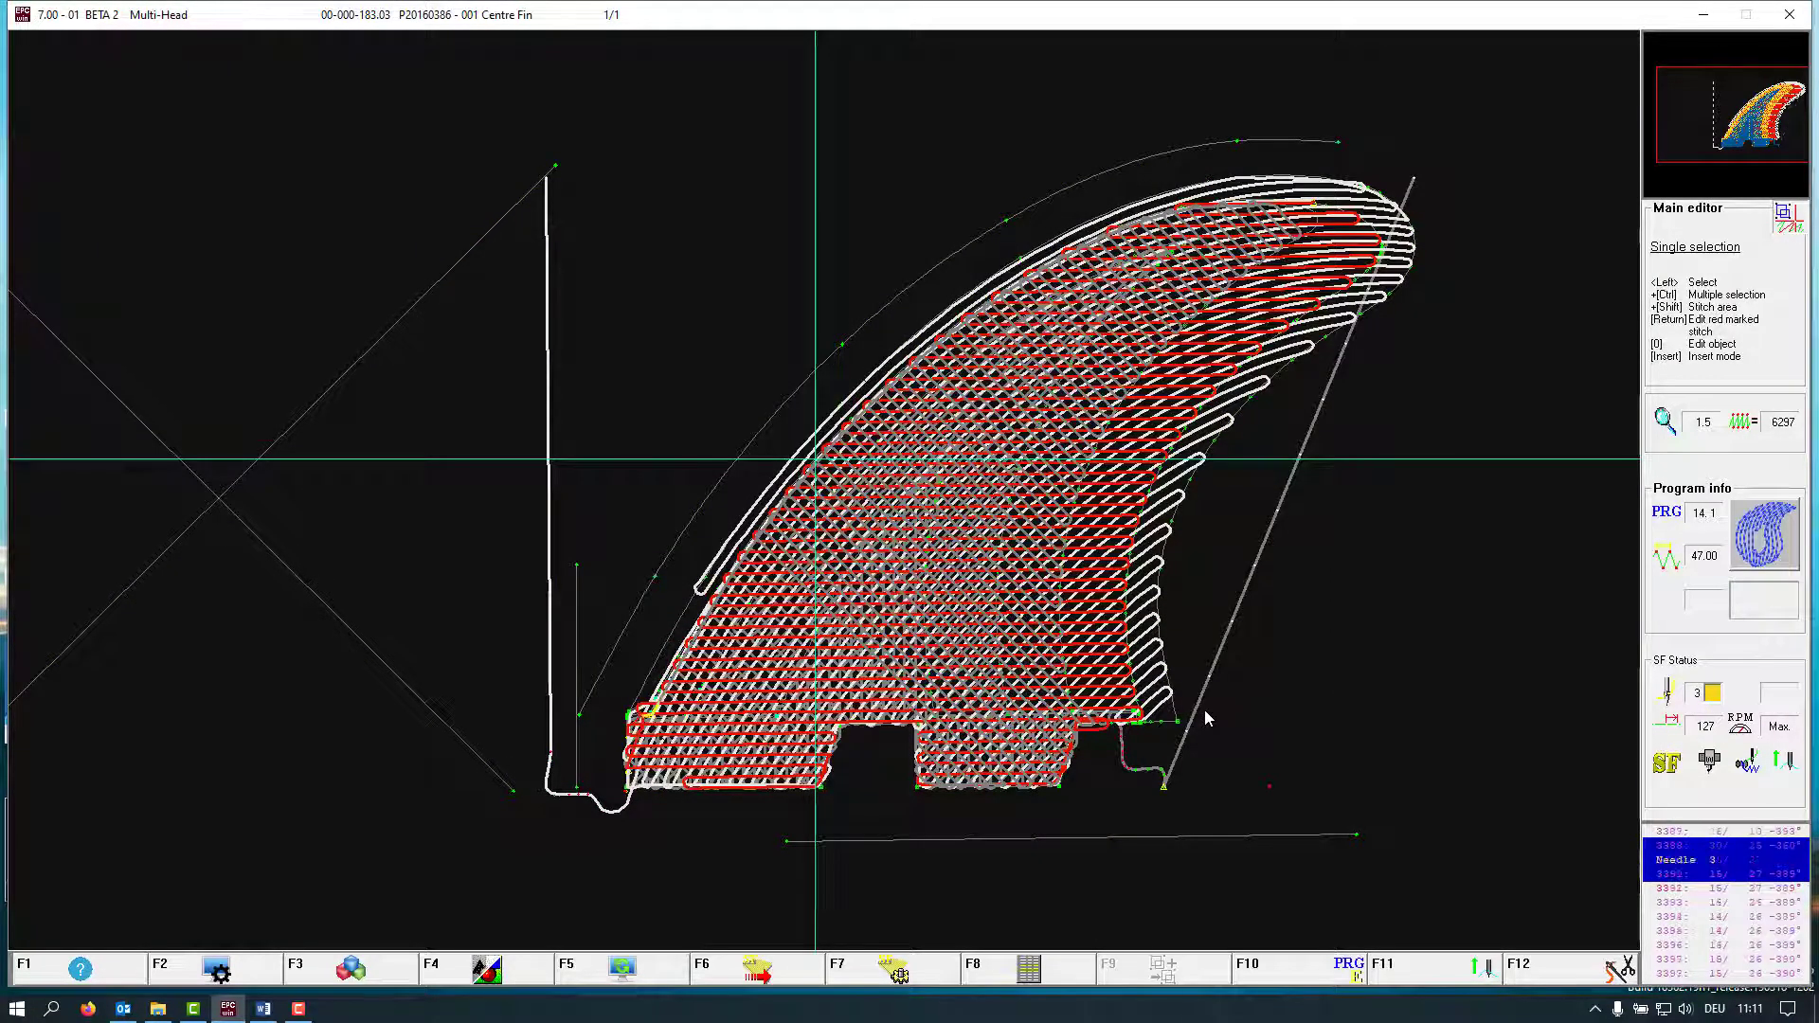
scroll(597, 738, up, 2)
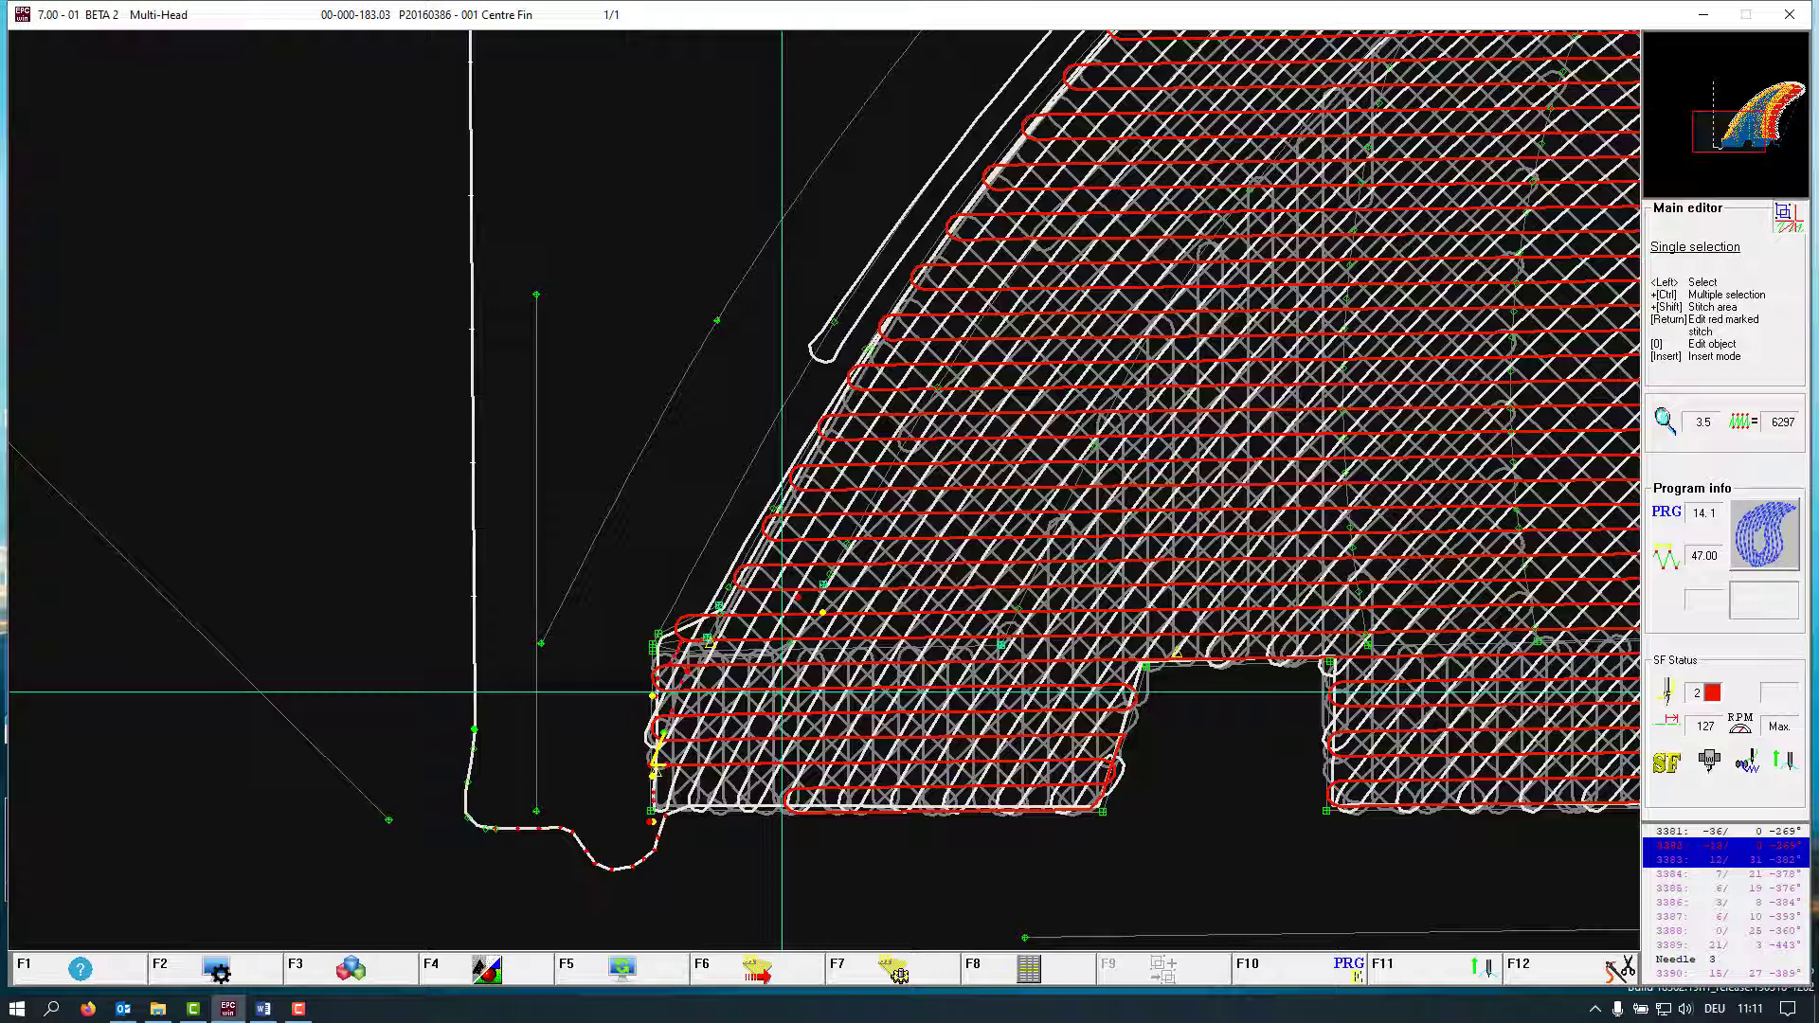
key(Insert)
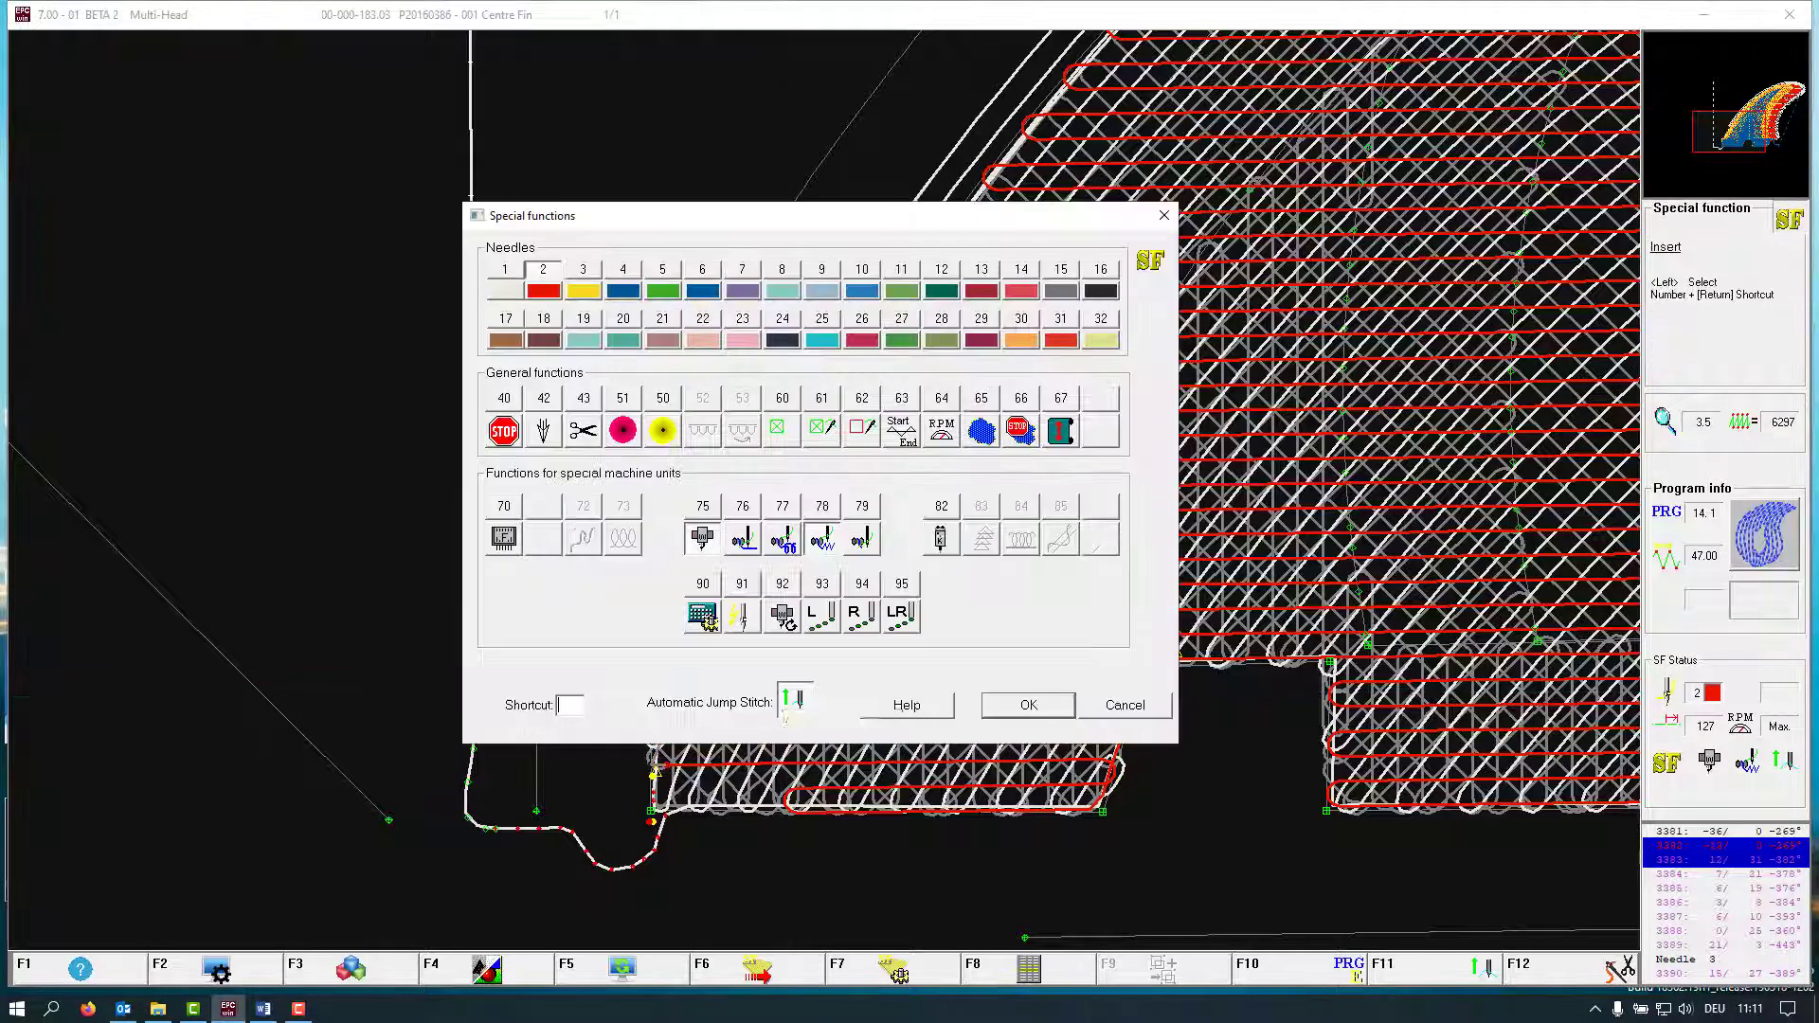
Insert function 90 Parameter settings using parameter set S3: 3rd Ply
click(712, 617)
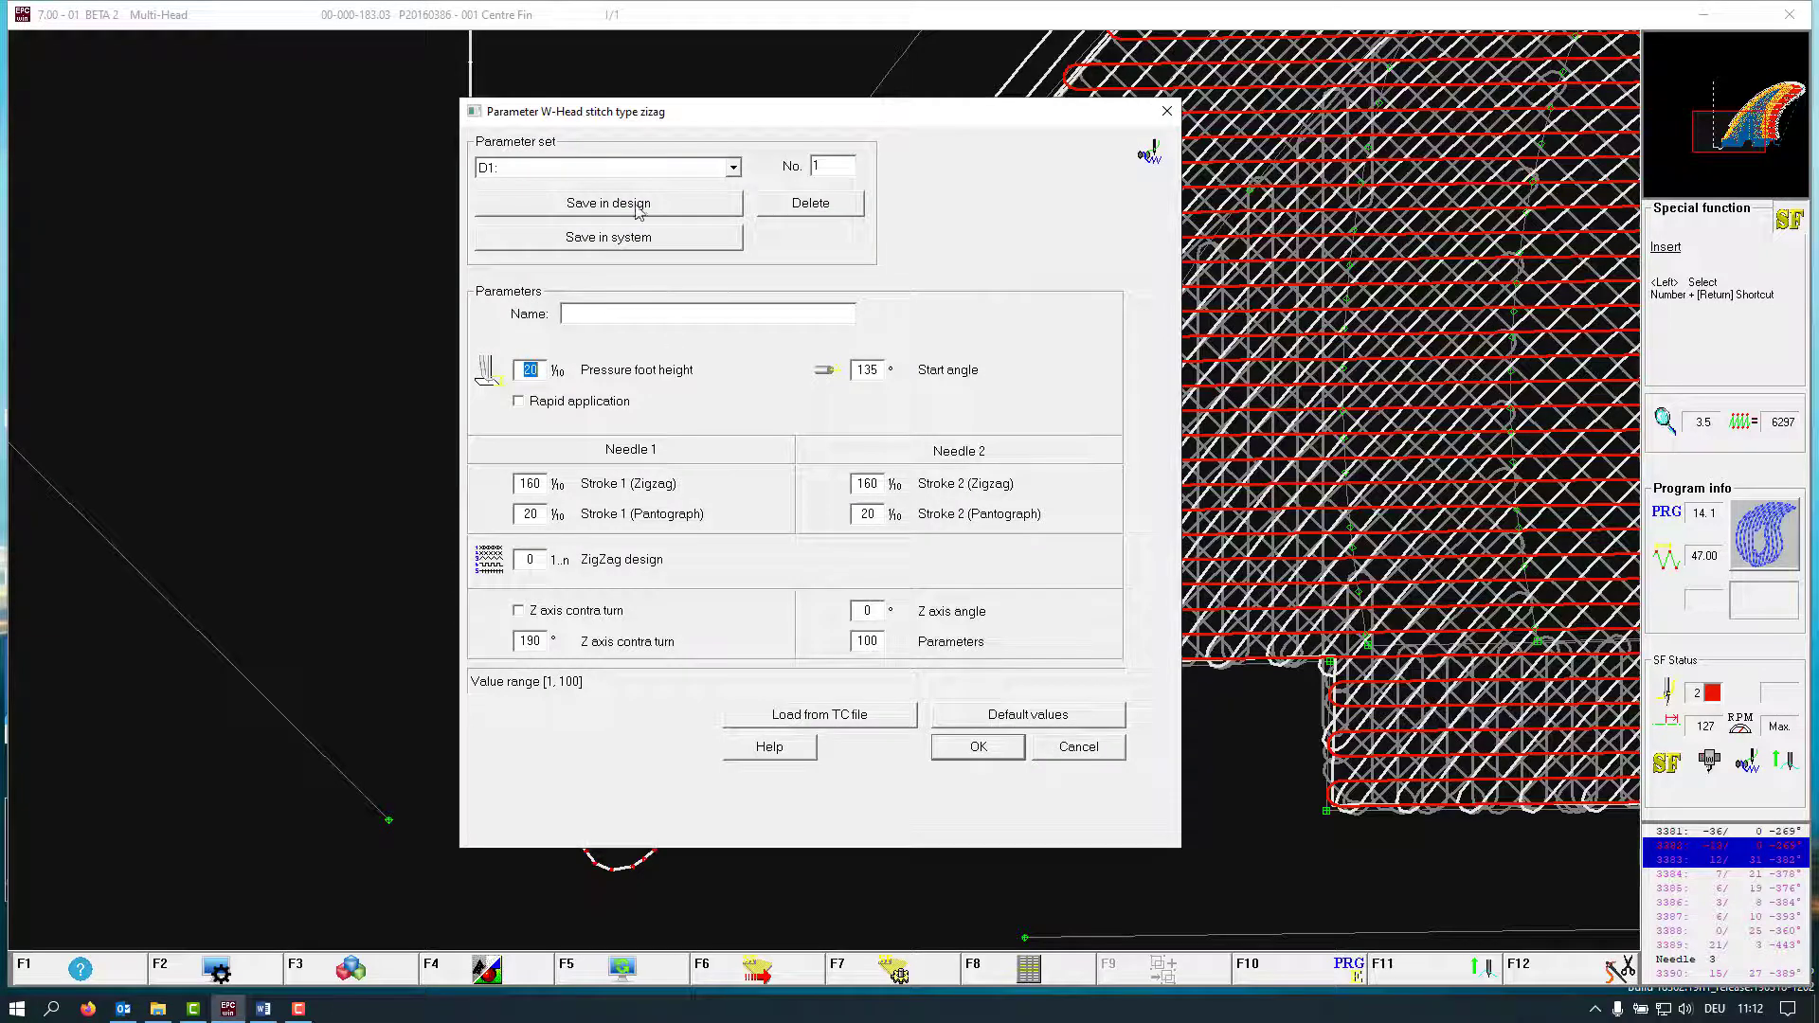
click(732, 167)
click(530, 220)
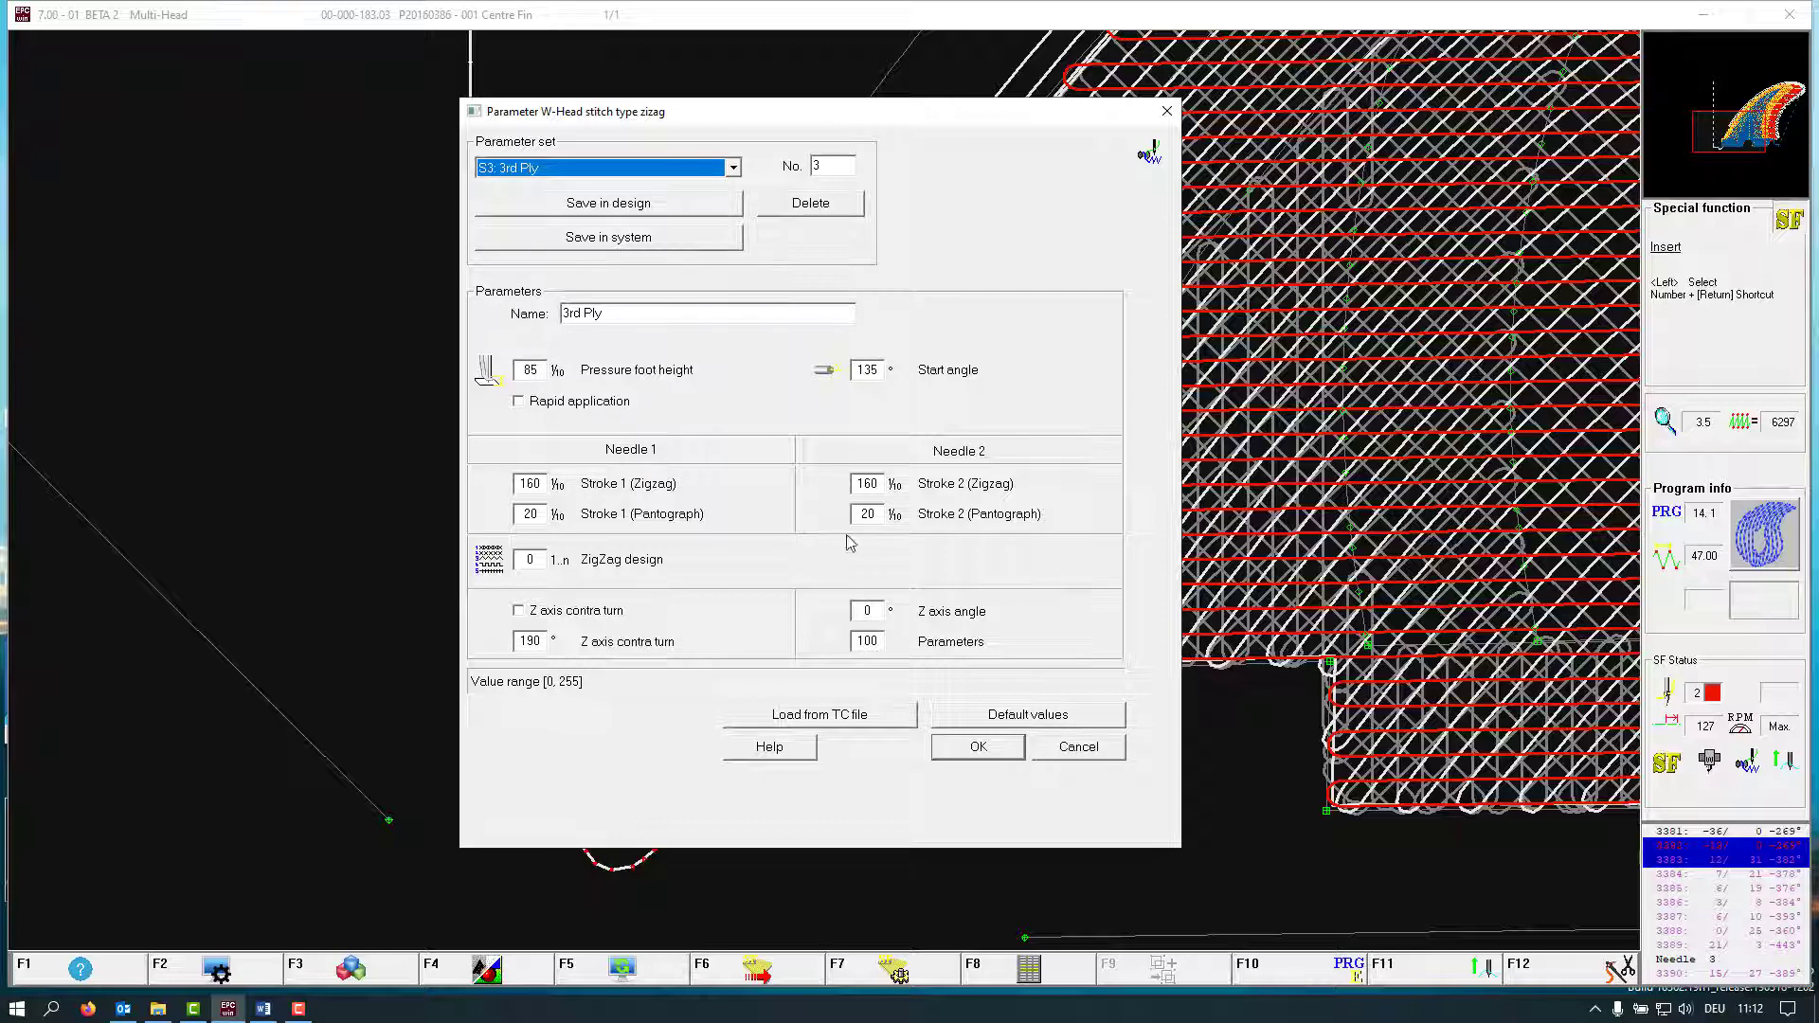
click(978, 747)
click(1031, 706)
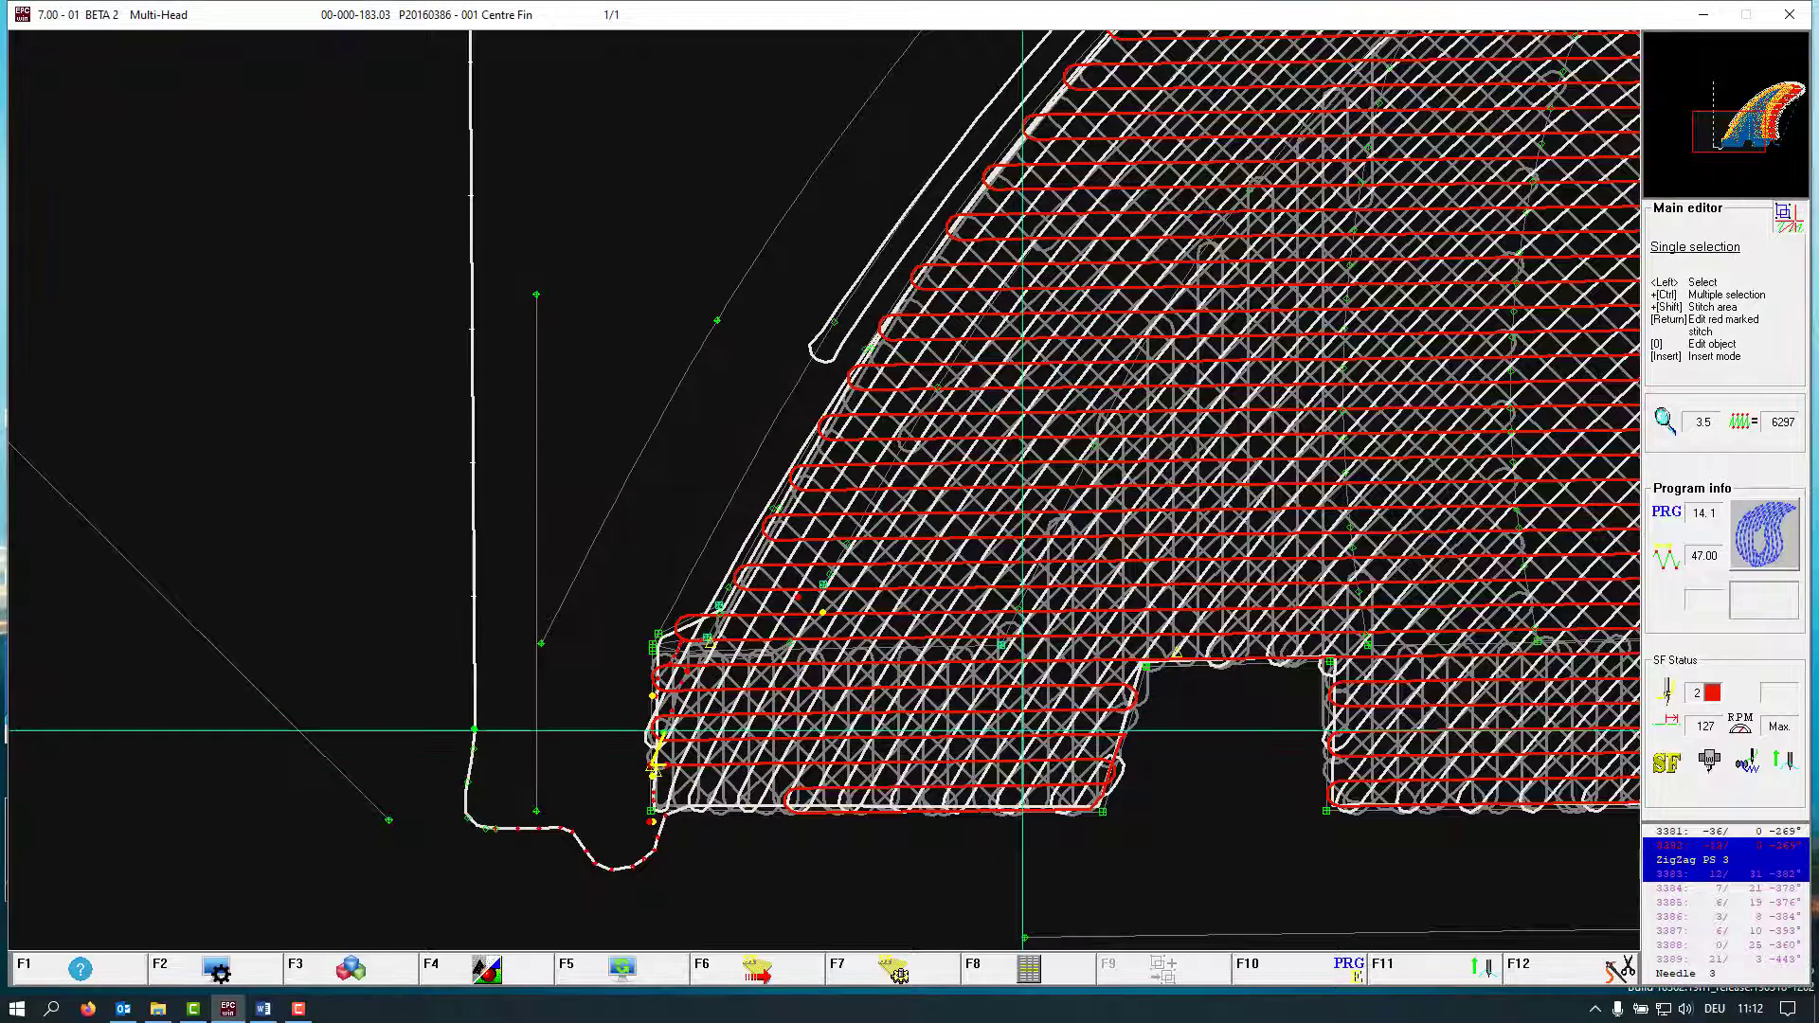